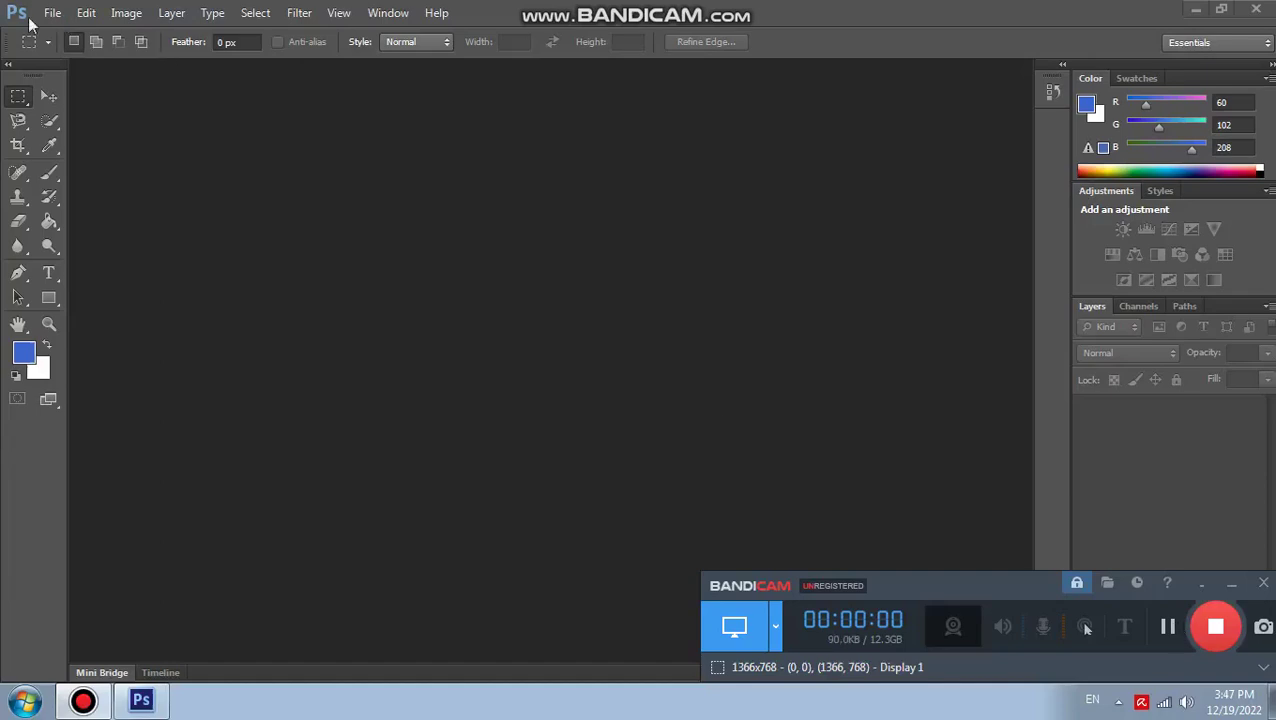
Create a blank 1080×1080 px, 72 ppi document and start converting its Background to a layer.
left_click(52, 12)
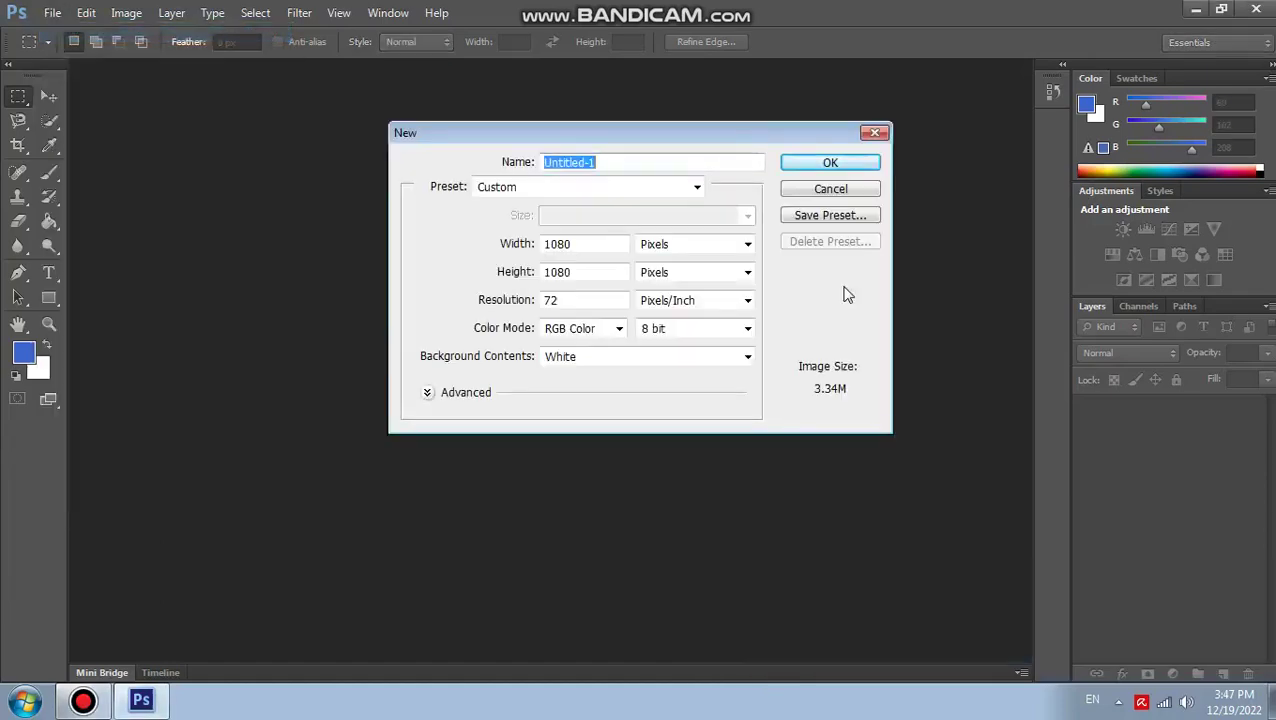
left_click(585, 245)
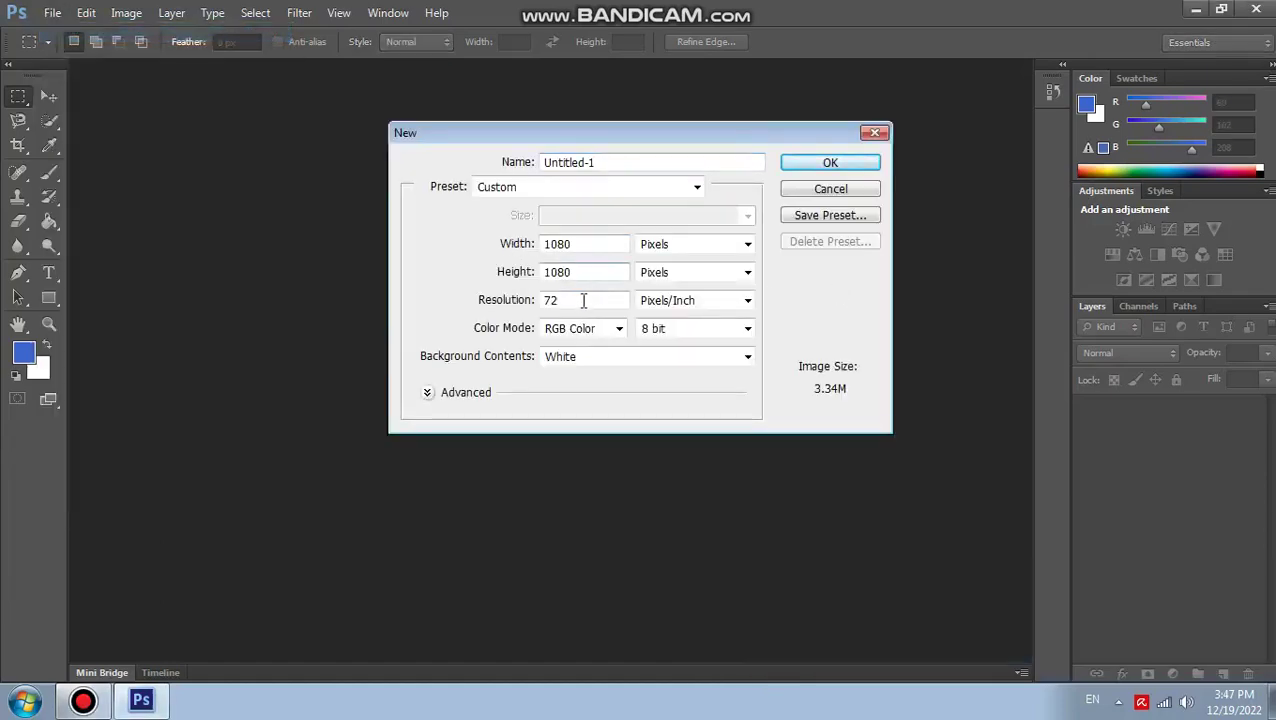
left_click(830, 165)
double_click(1222, 430)
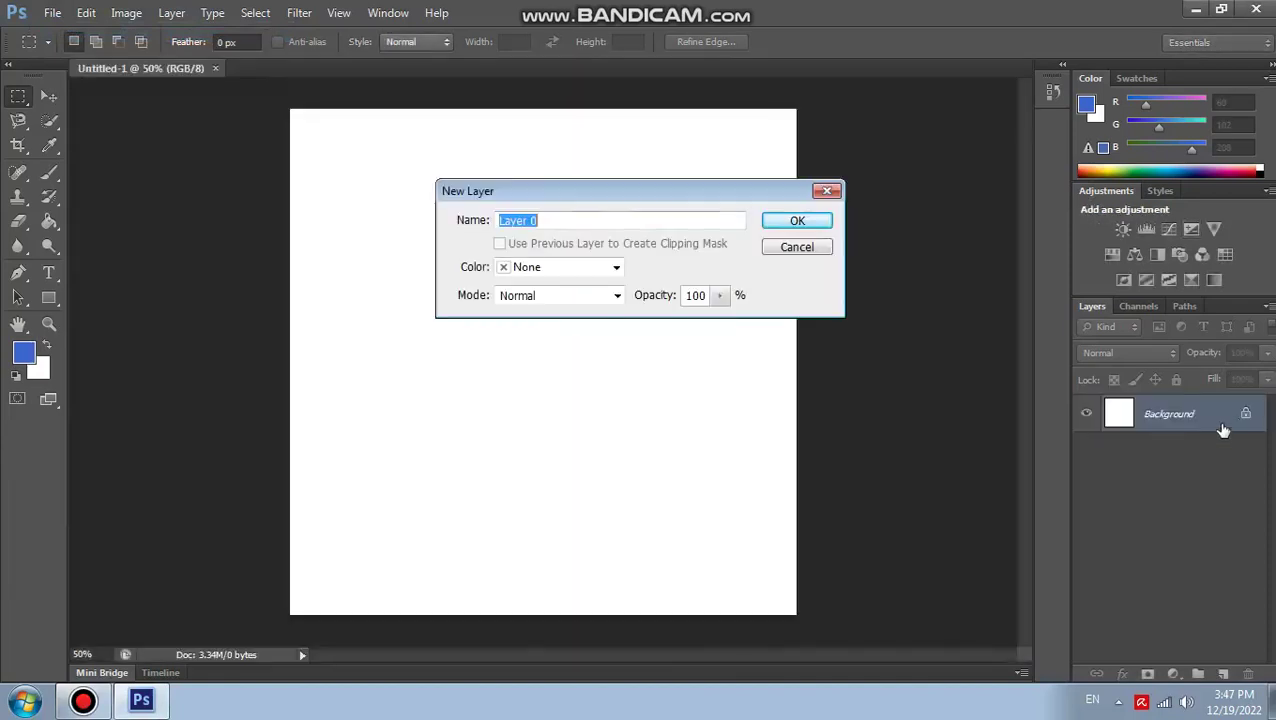
Confirm Layer 0 and place the winter lake wallpaper into the document.
left_click(800, 232)
left_click(52, 12)
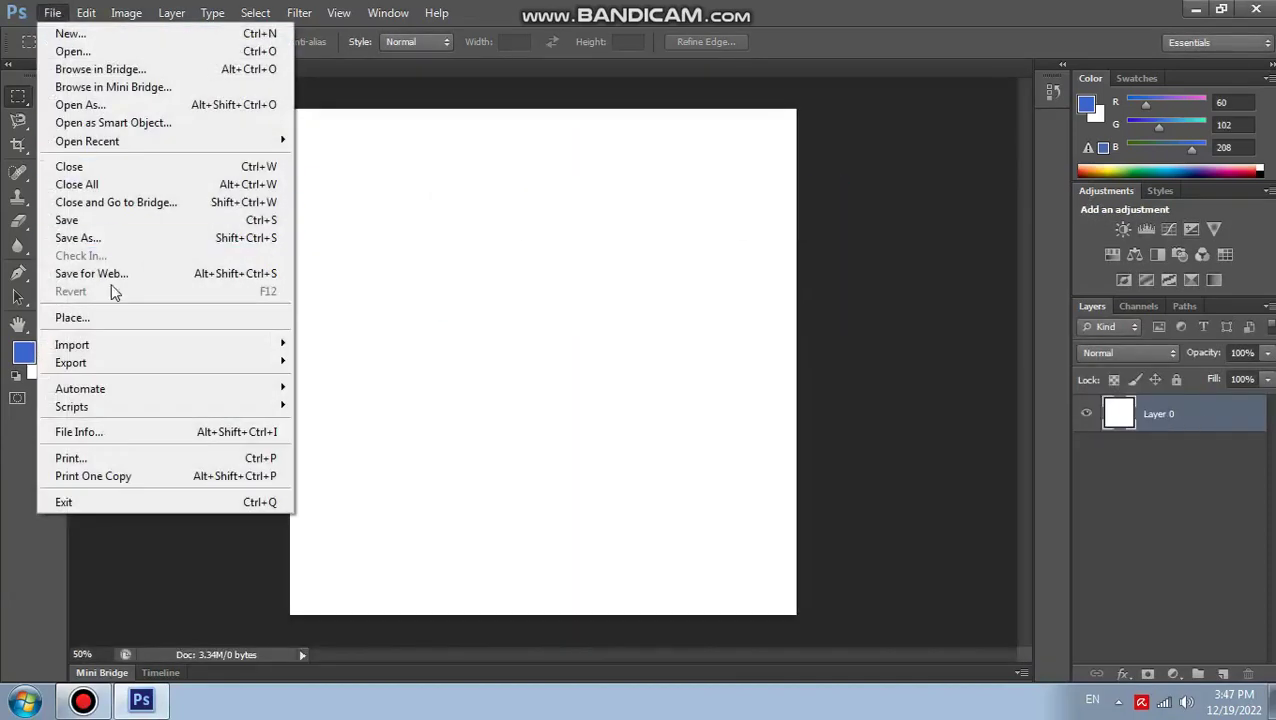
left_click(108, 322)
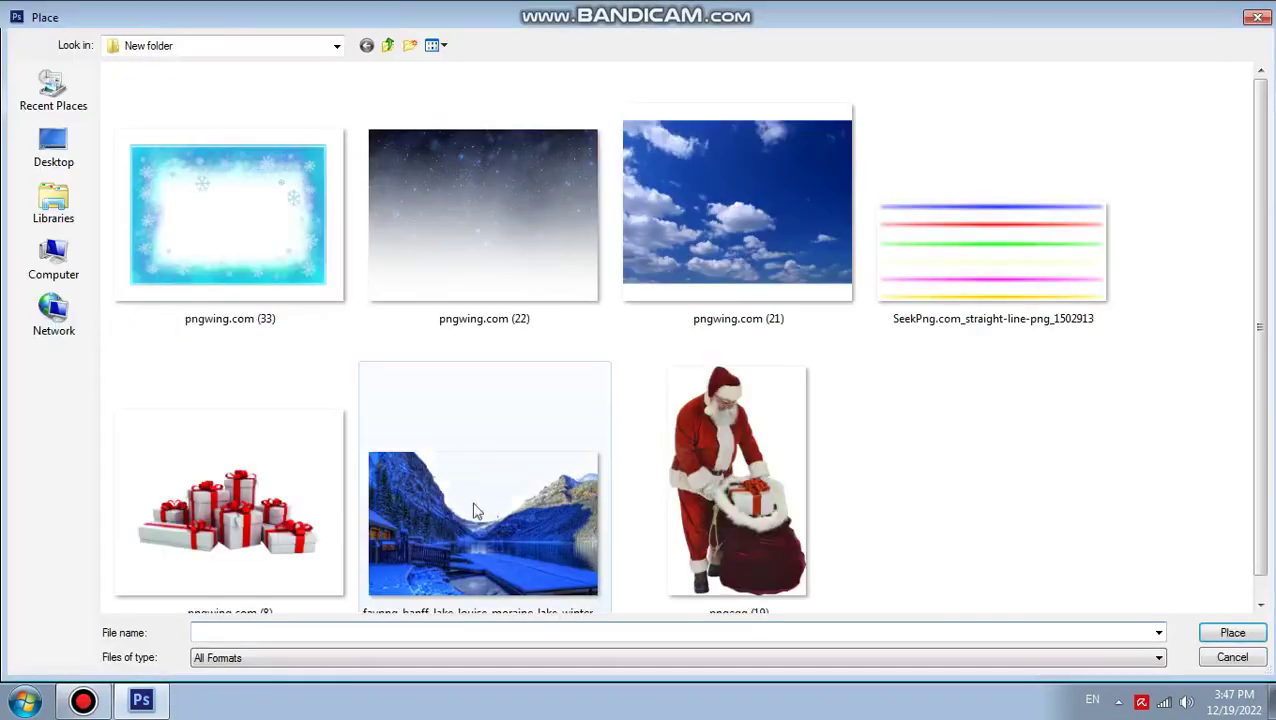
double_click(465, 510)
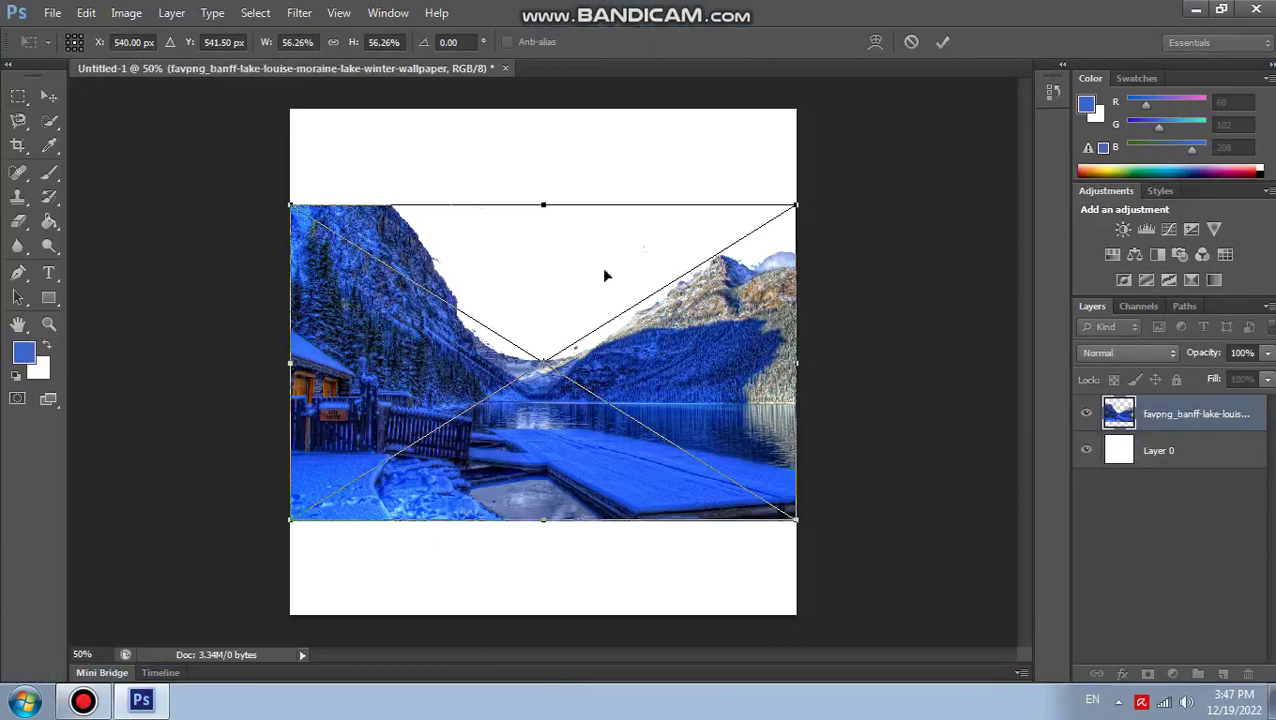
Stretch the lake wallpaper vertically to fill the square canvas top to bottom.
left_click_drag(547, 547, 547, 642)
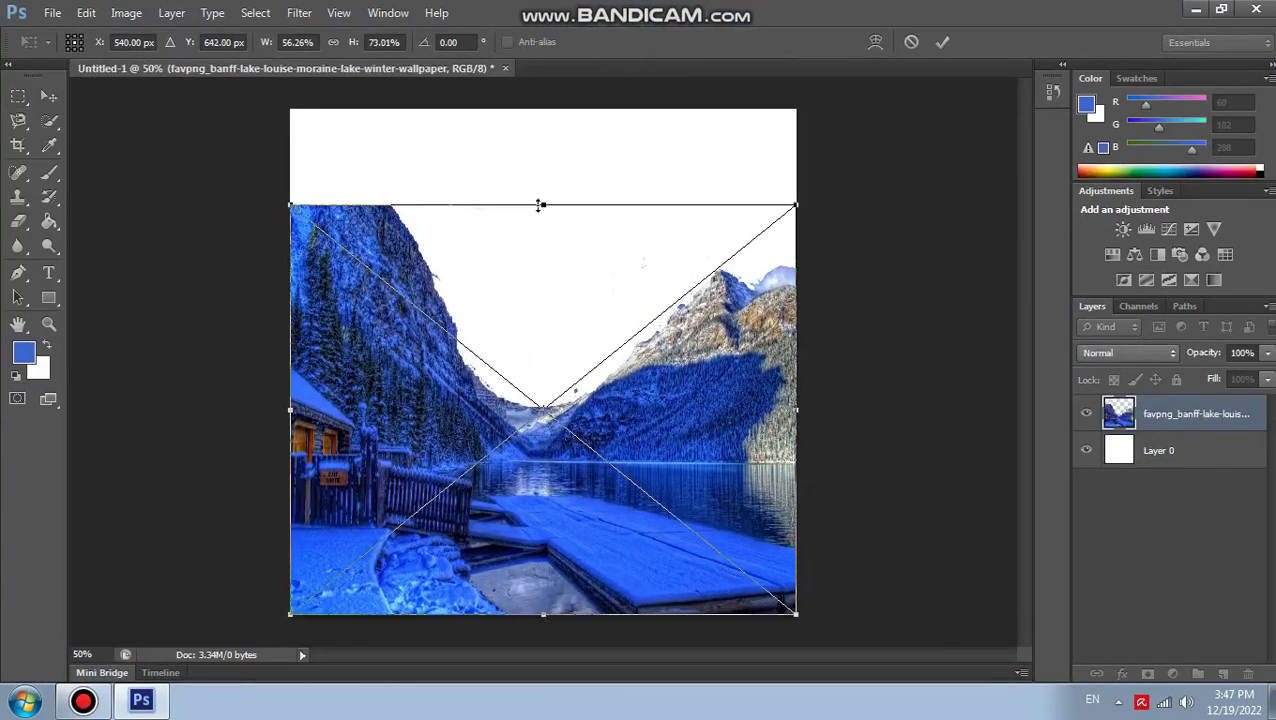
left_click_drag(540, 205, 541, 188)
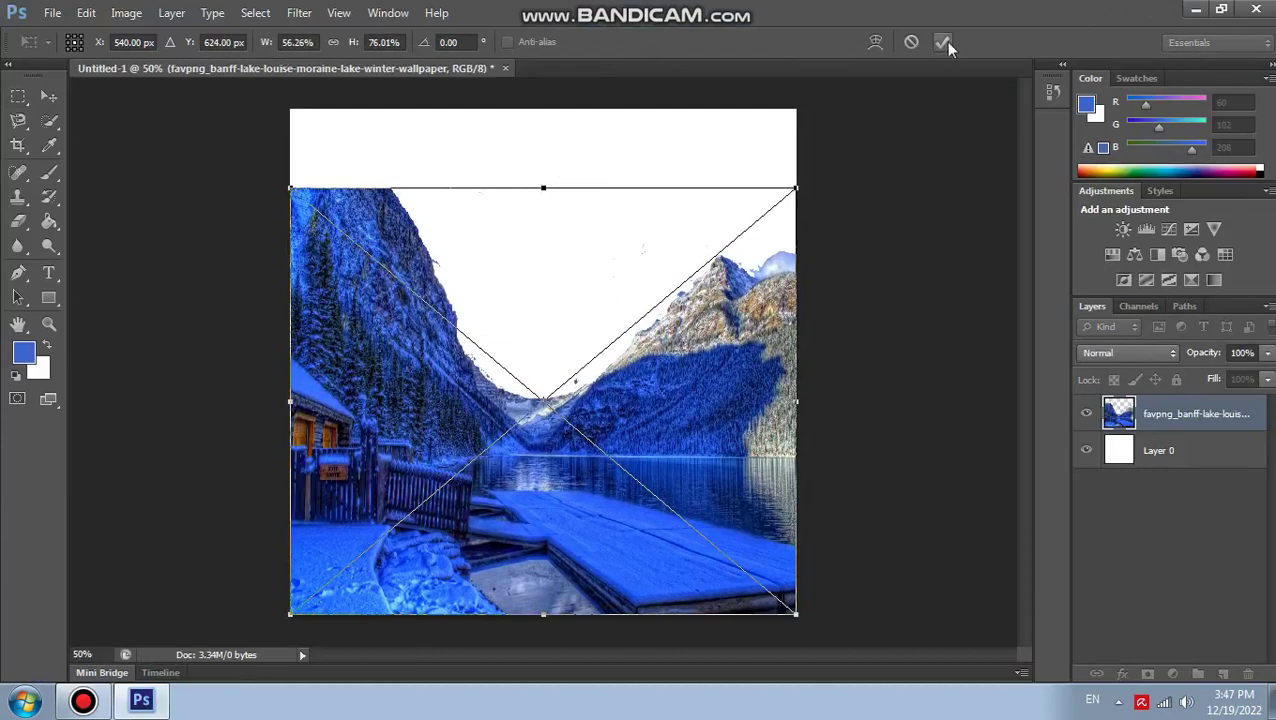
left_click_drag(547, 188, 550, 116)
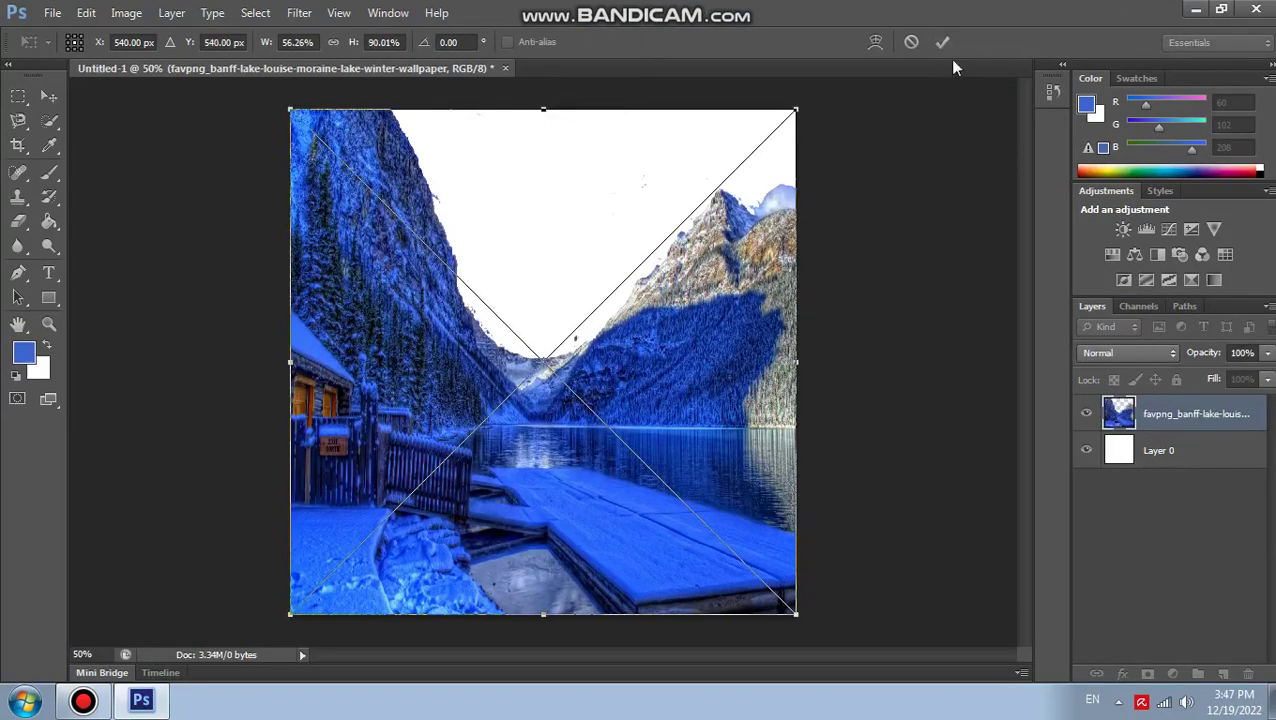
left_click(944, 44)
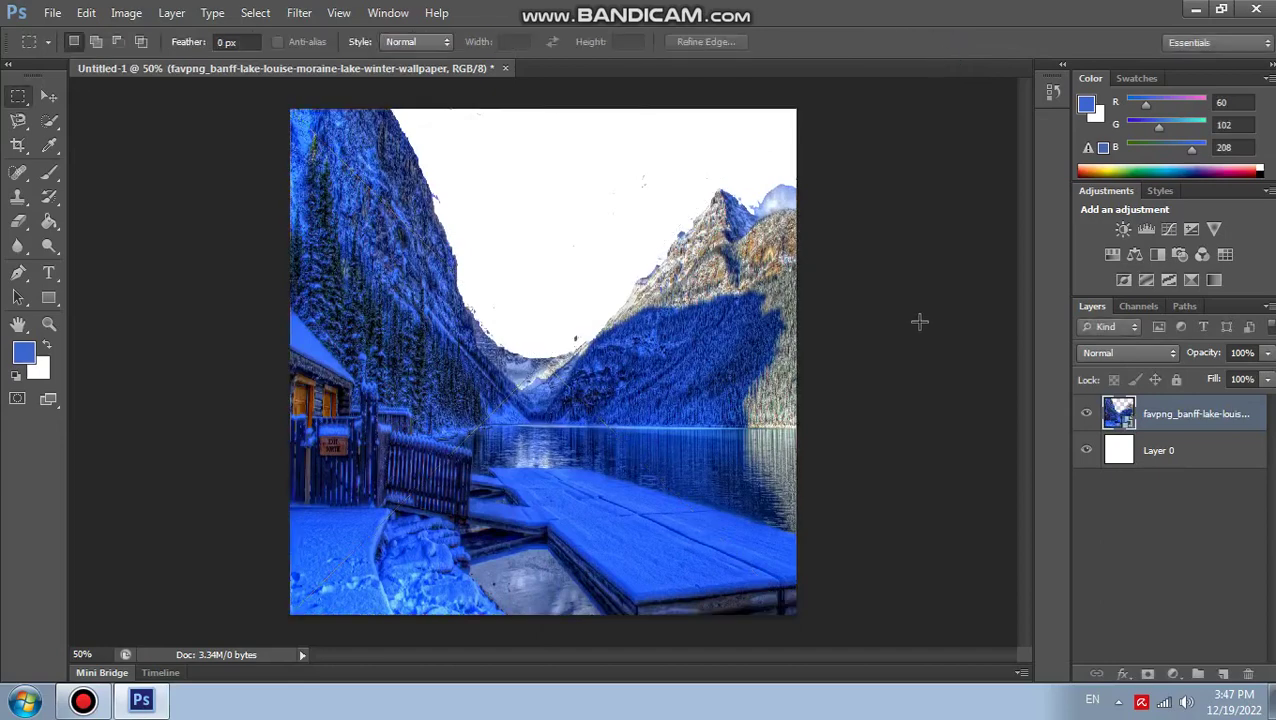
Refine the lake selection's edge with Decontaminate Colors along the mountains, output as a masked copy.
left_click(1118, 410, "ctrl")
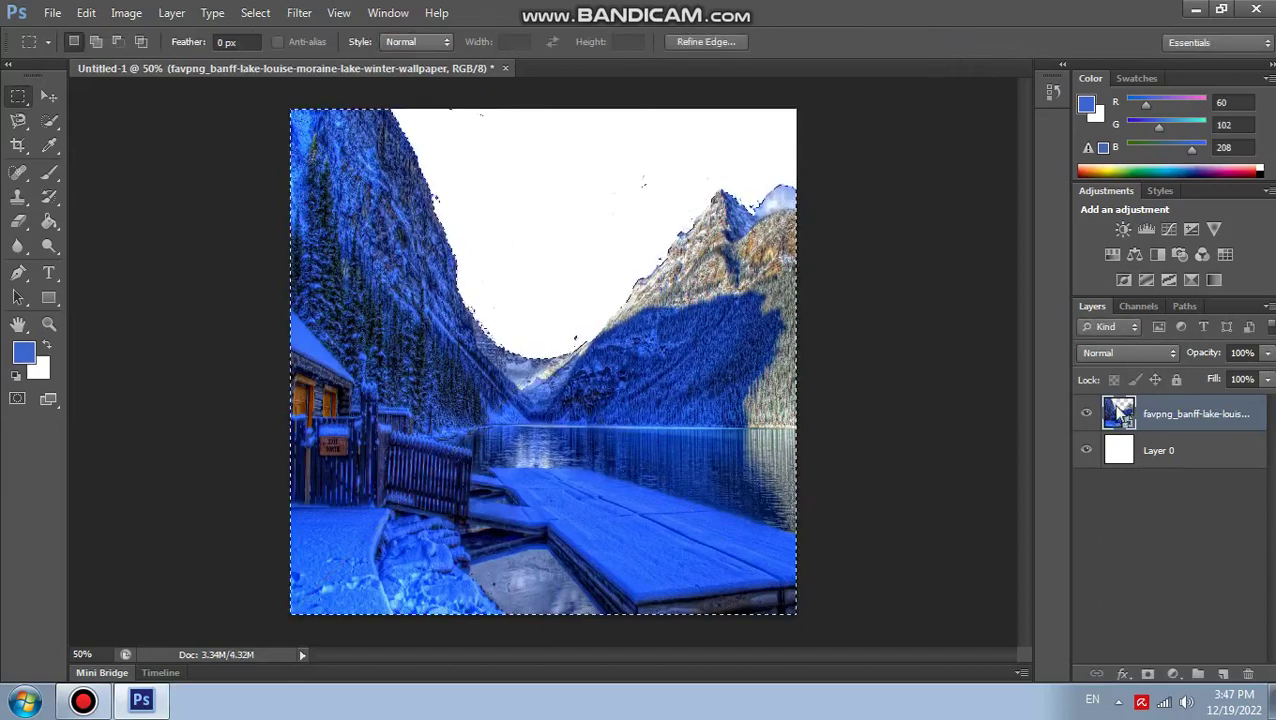
left_click(262, 15)
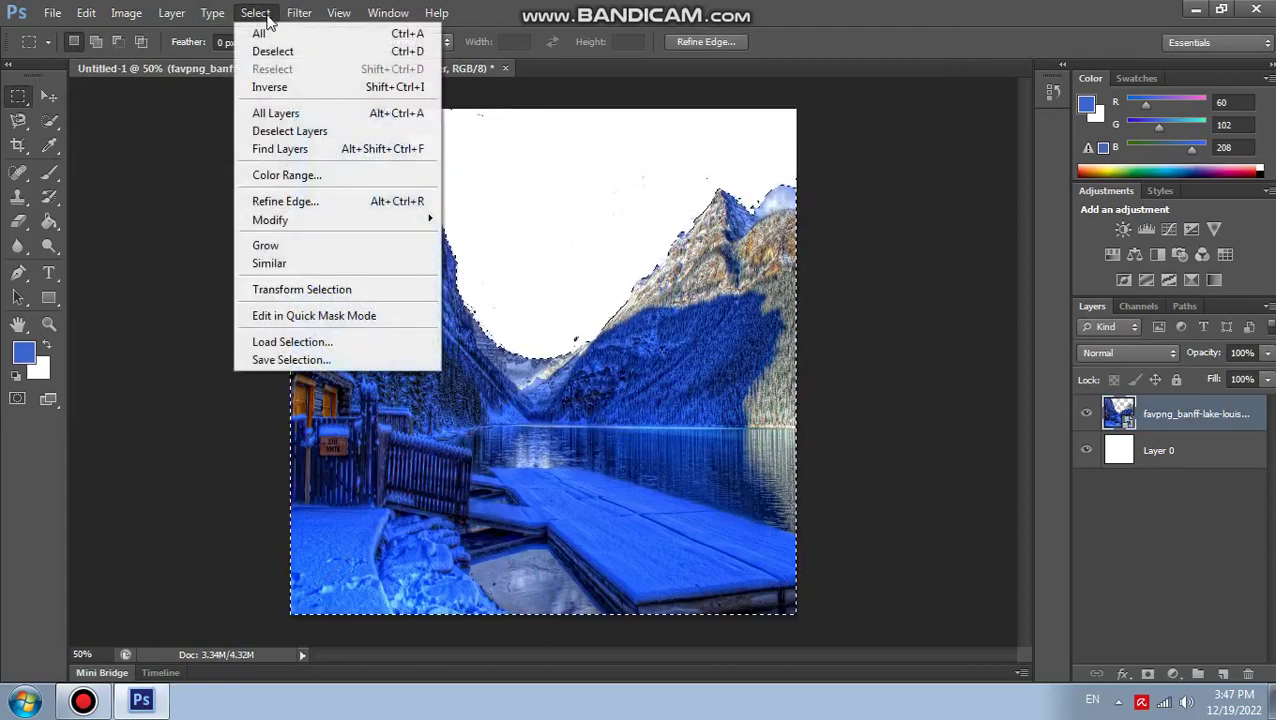
left_click(313, 204)
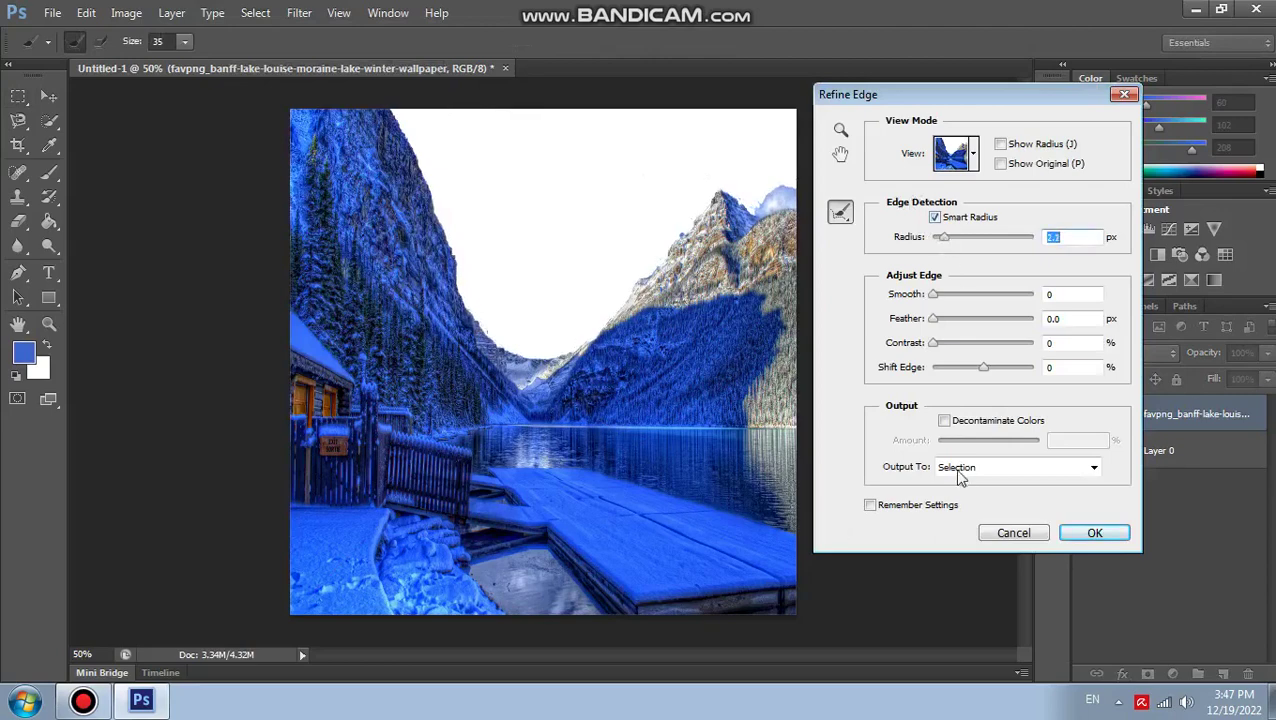
left_click(944, 422)
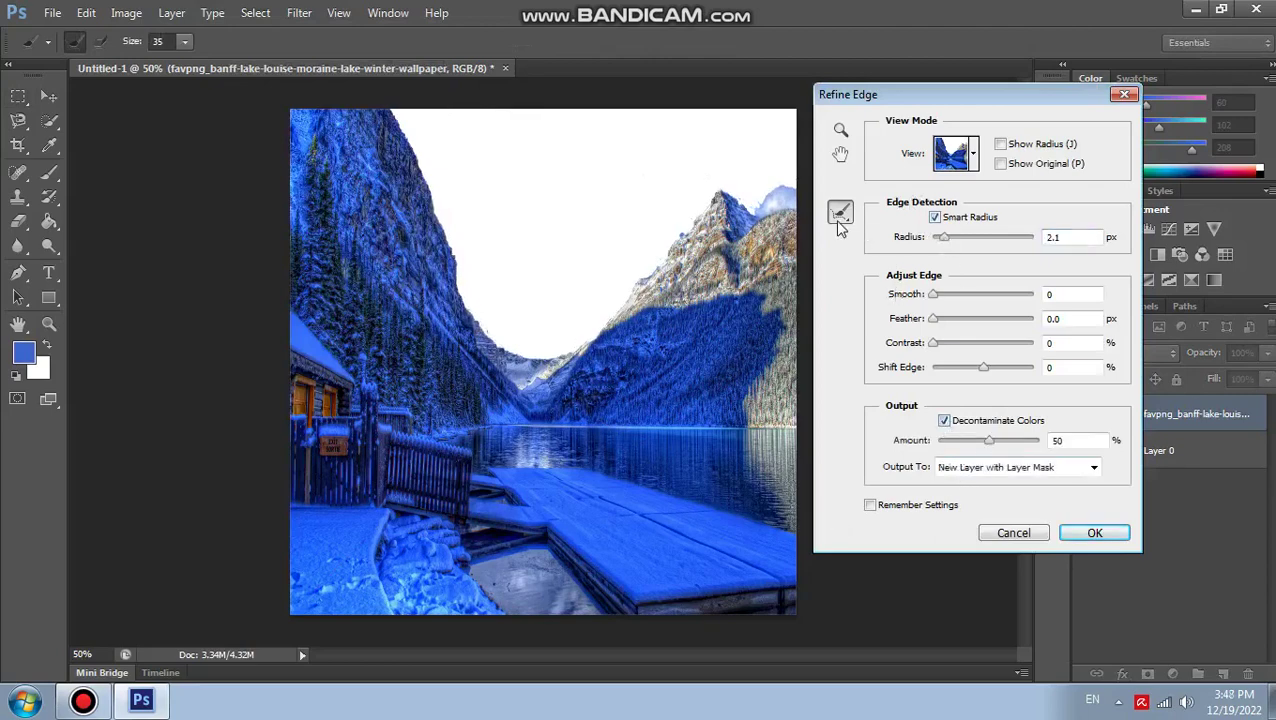
left_click(184, 41)
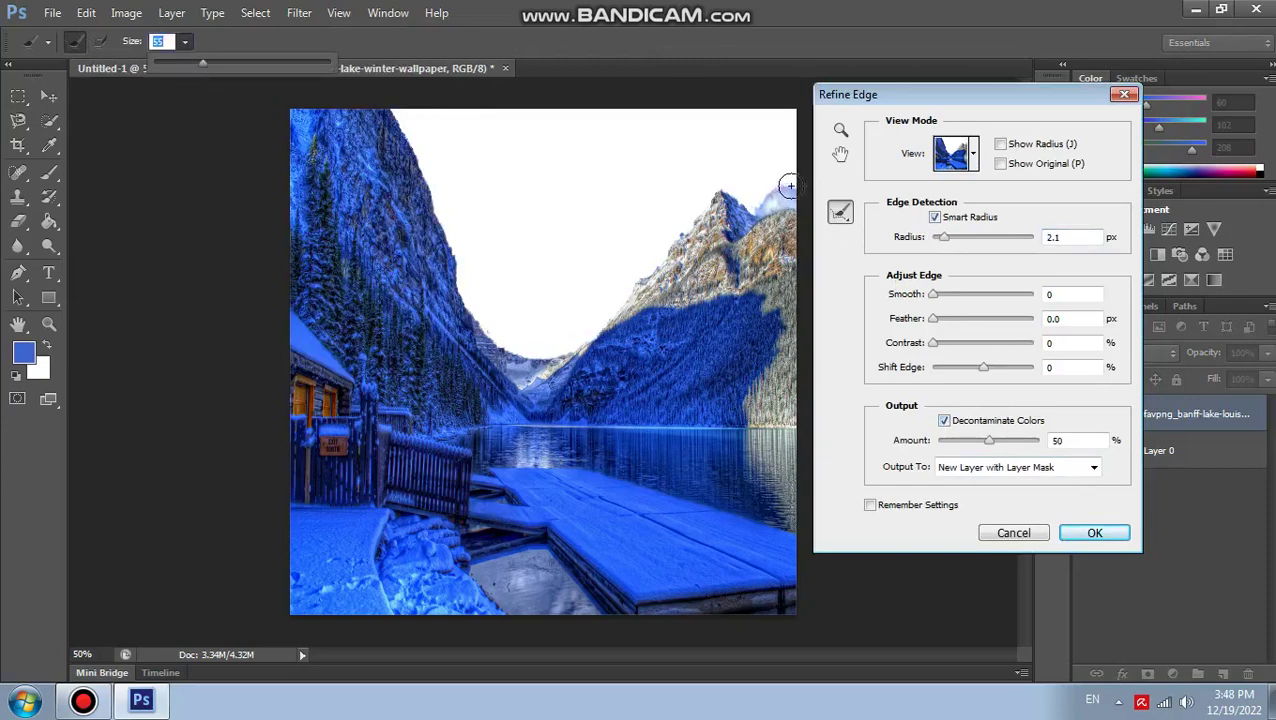
mouse_move(790, 186)
left_mouse_down()
mouse_move(712, 194)
mouse_move(632, 271)
mouse_move(593, 335)
mouse_move(533, 353)
mouse_move(484, 310)
mouse_move(392, 106)
left_mouse_up()
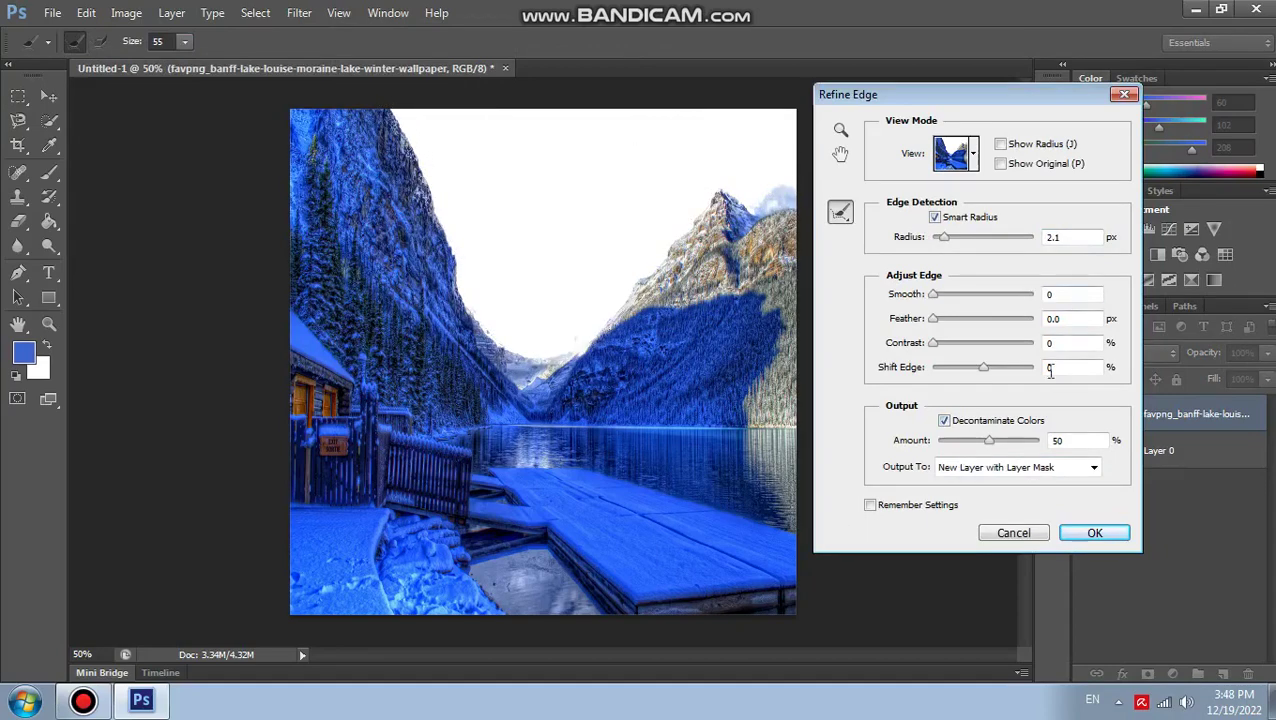
left_click(1100, 533)
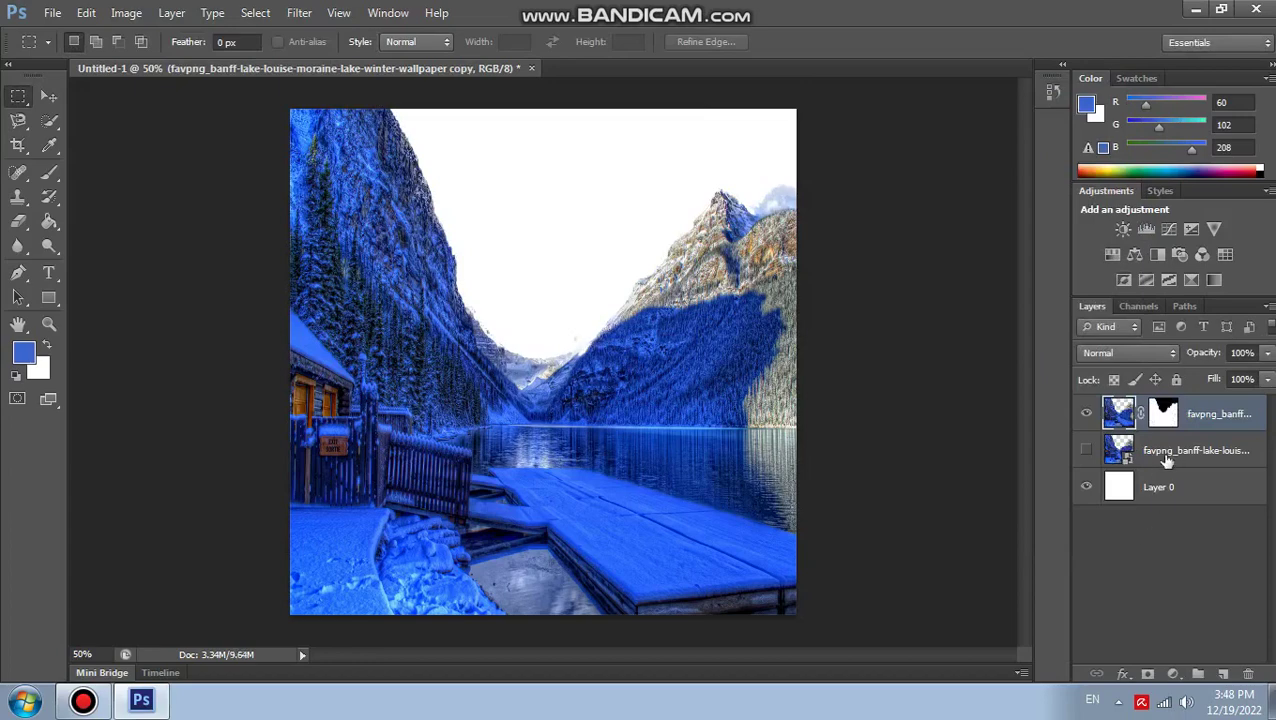
Delete the original unmasked lake layer, leaving the masked copy selected.
left_click(1183, 456)
left_click(1247, 674)
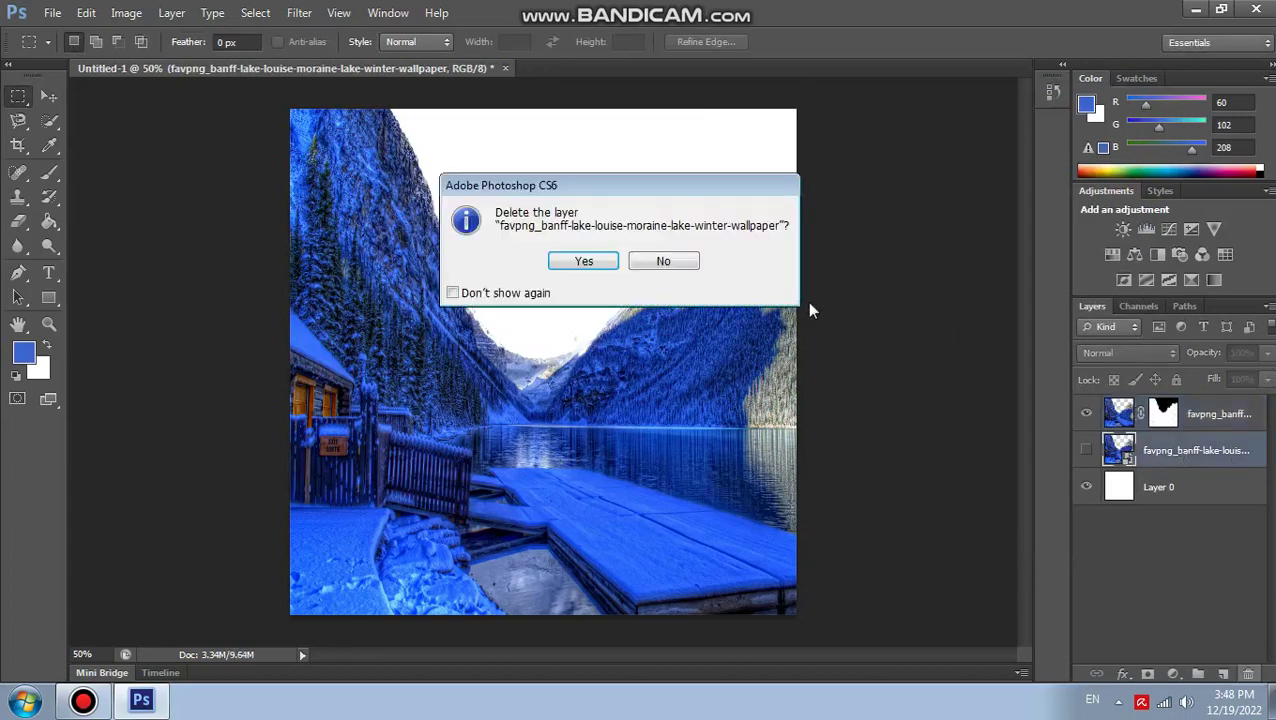
left_click(598, 262)
left_click(1222, 416)
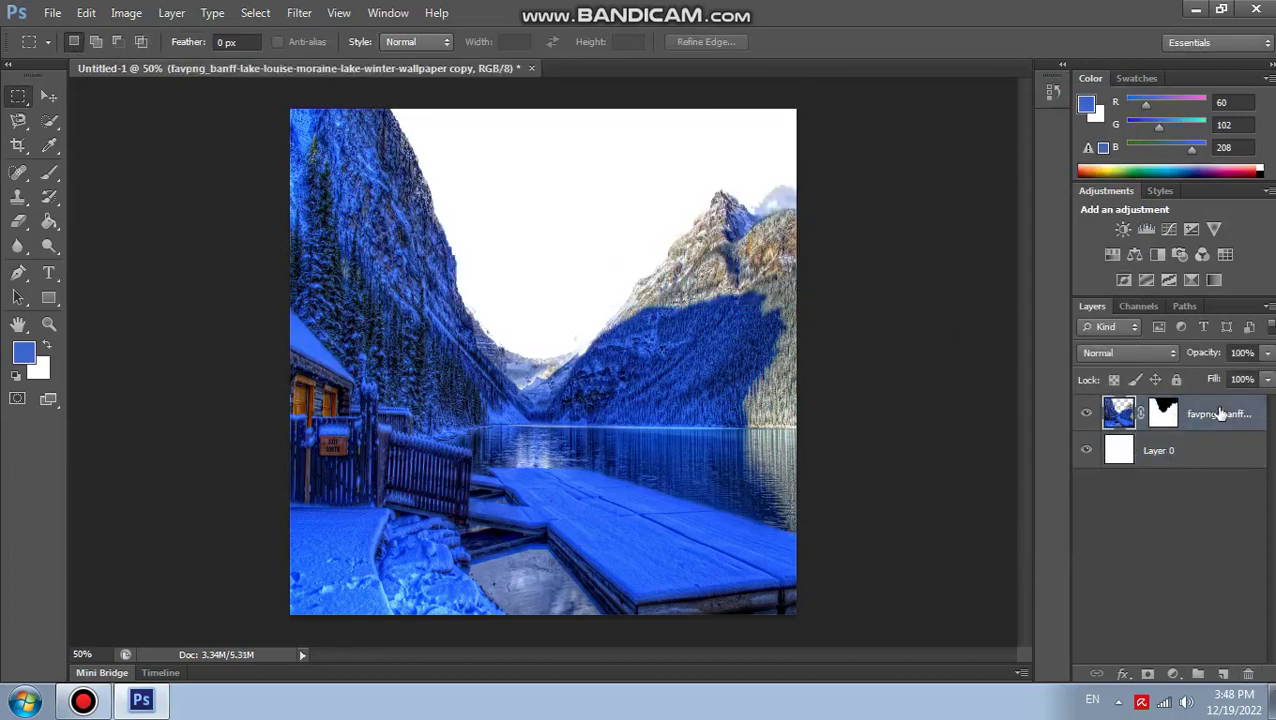
Place the blue cloudy sky image, shifted up and shortened to end above the lake.
left_click(52, 12)
left_click(134, 326)
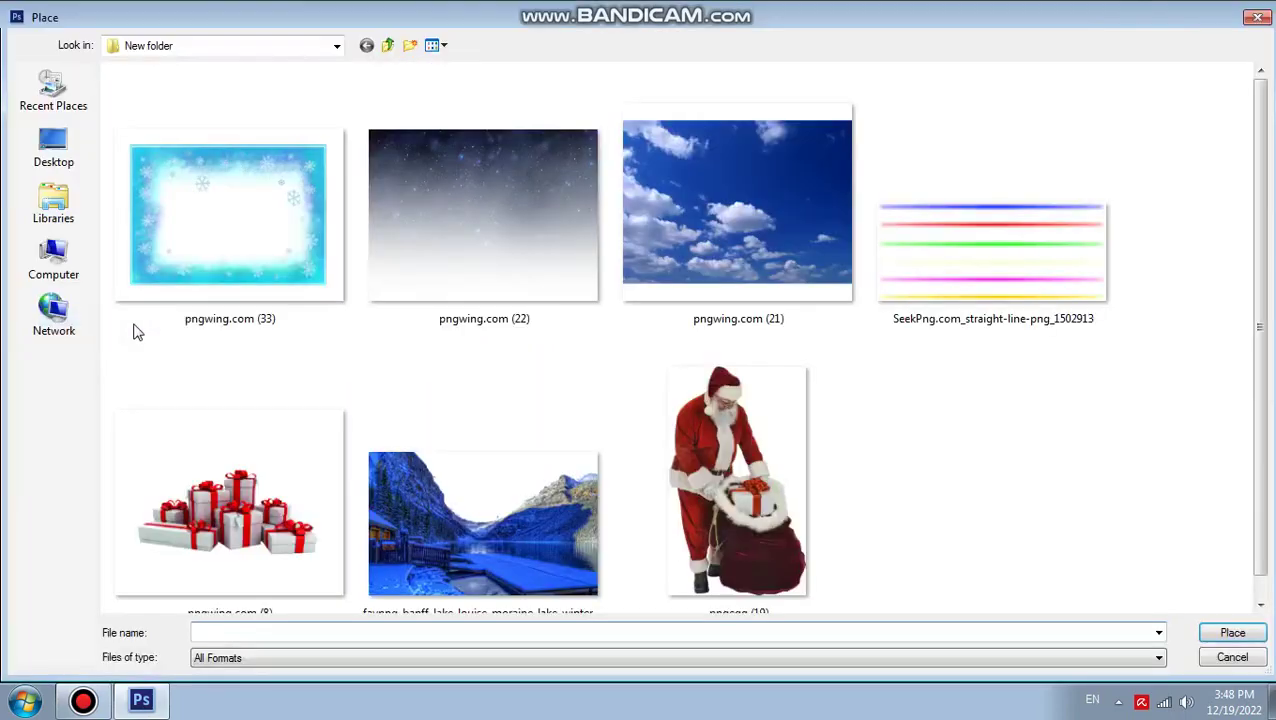
double_click(724, 205)
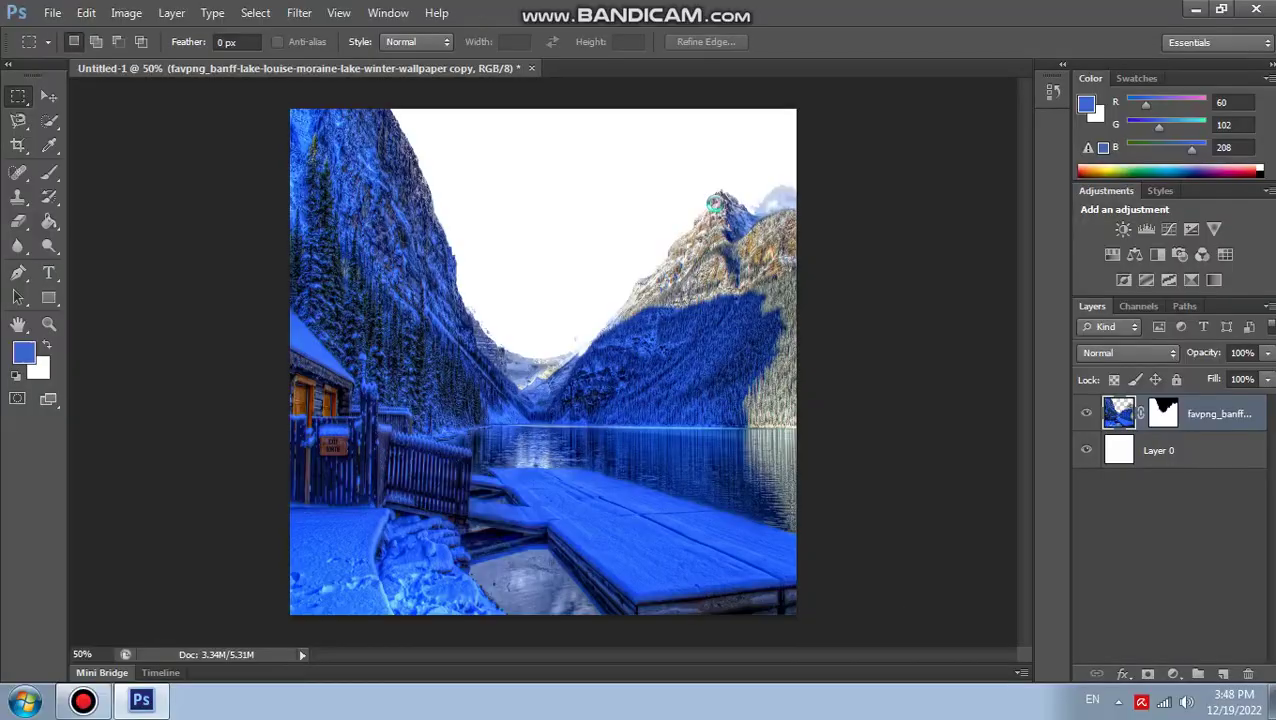
left_click_drag(604, 275, 635, 175)
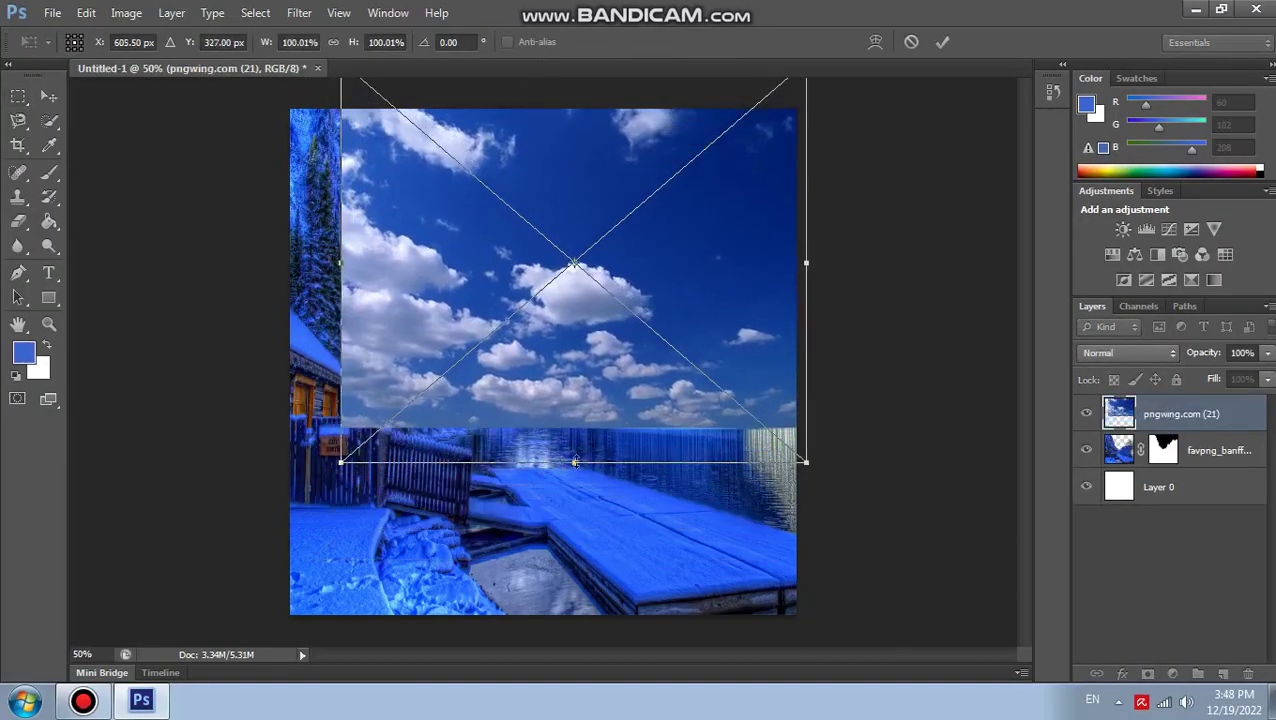
mouse_move(574, 462)
left_mouse_down()
mouse_move(585, 297)
mouse_move(585, 408)
left_mouse_up()
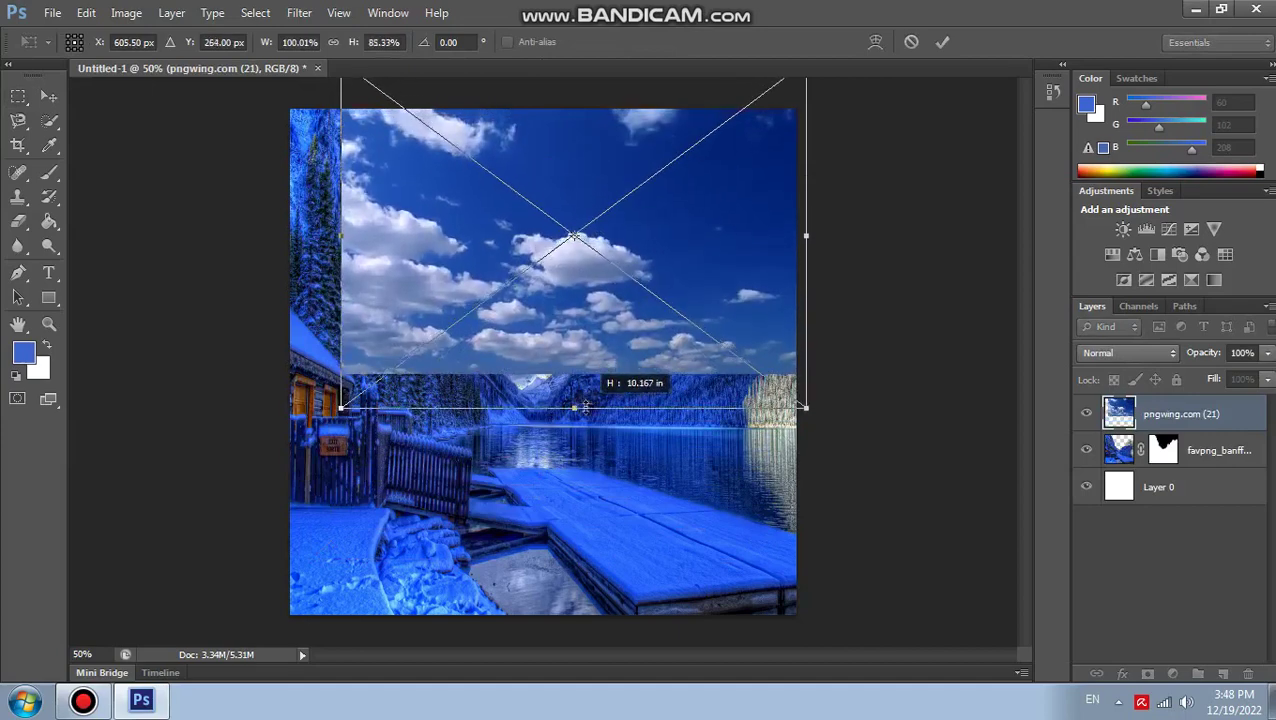
left_click(940, 42)
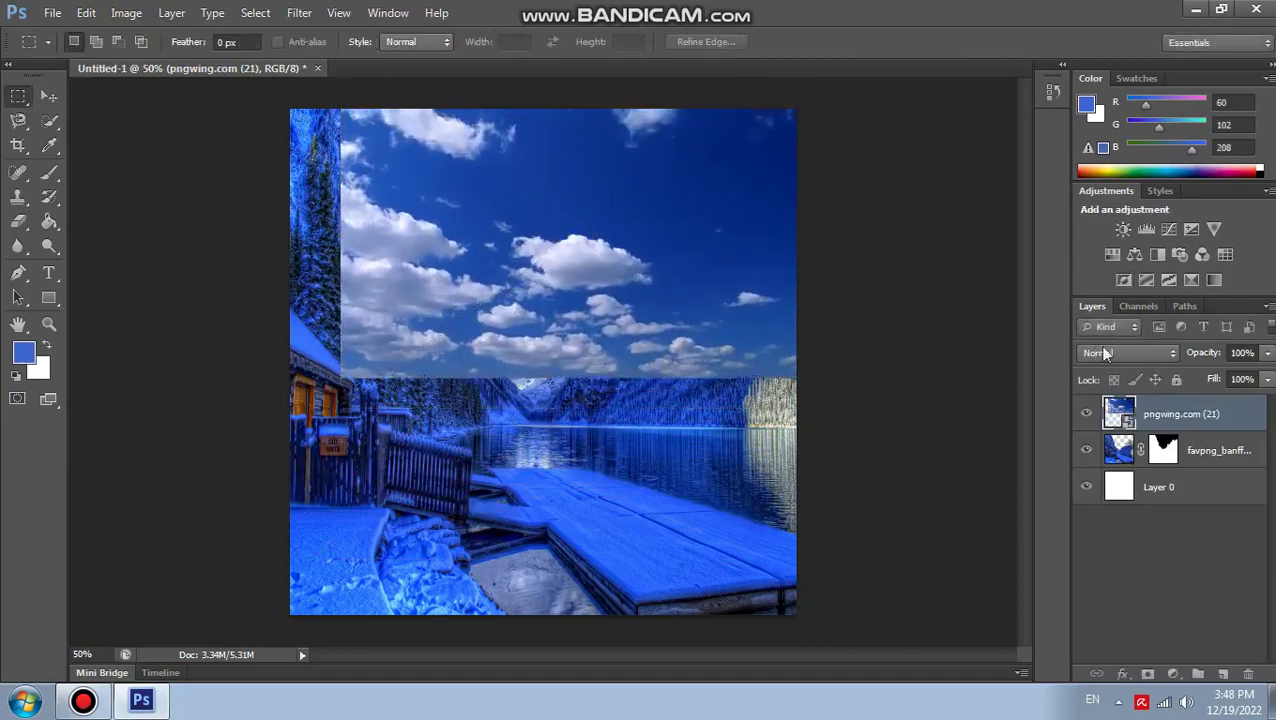
Move the sky layer beneath the masked lake layer.
left_click(1158, 350)
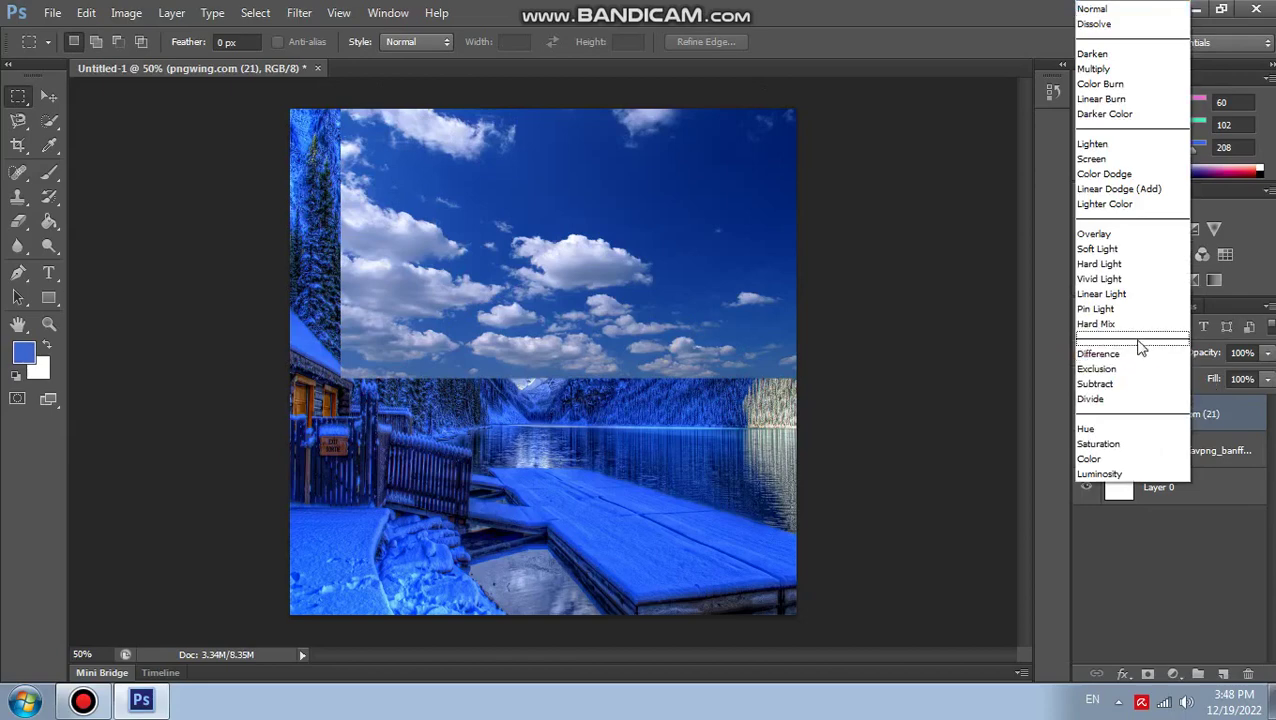
left_click(1234, 435)
left_click_drag(1232, 430, 1238, 466)
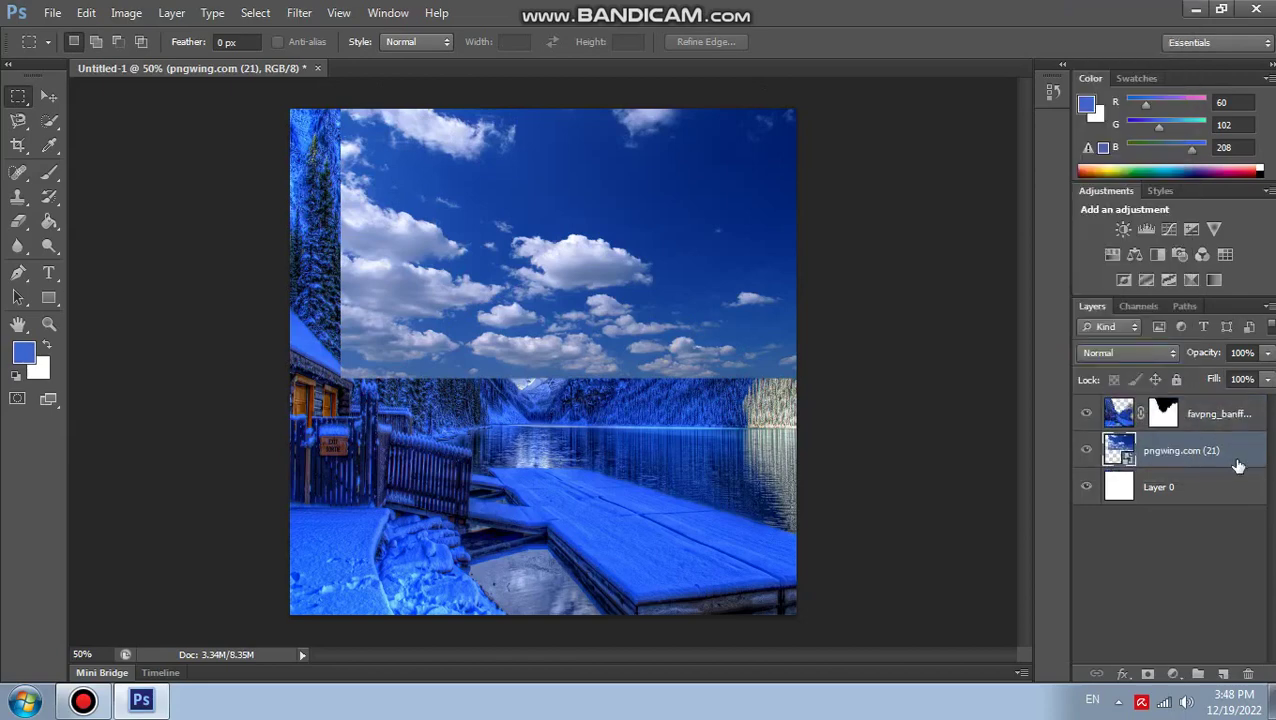
Place the starry night sky image, resized to cover the upper canvas behind the peaks.
left_click(52, 13)
left_click(92, 318)
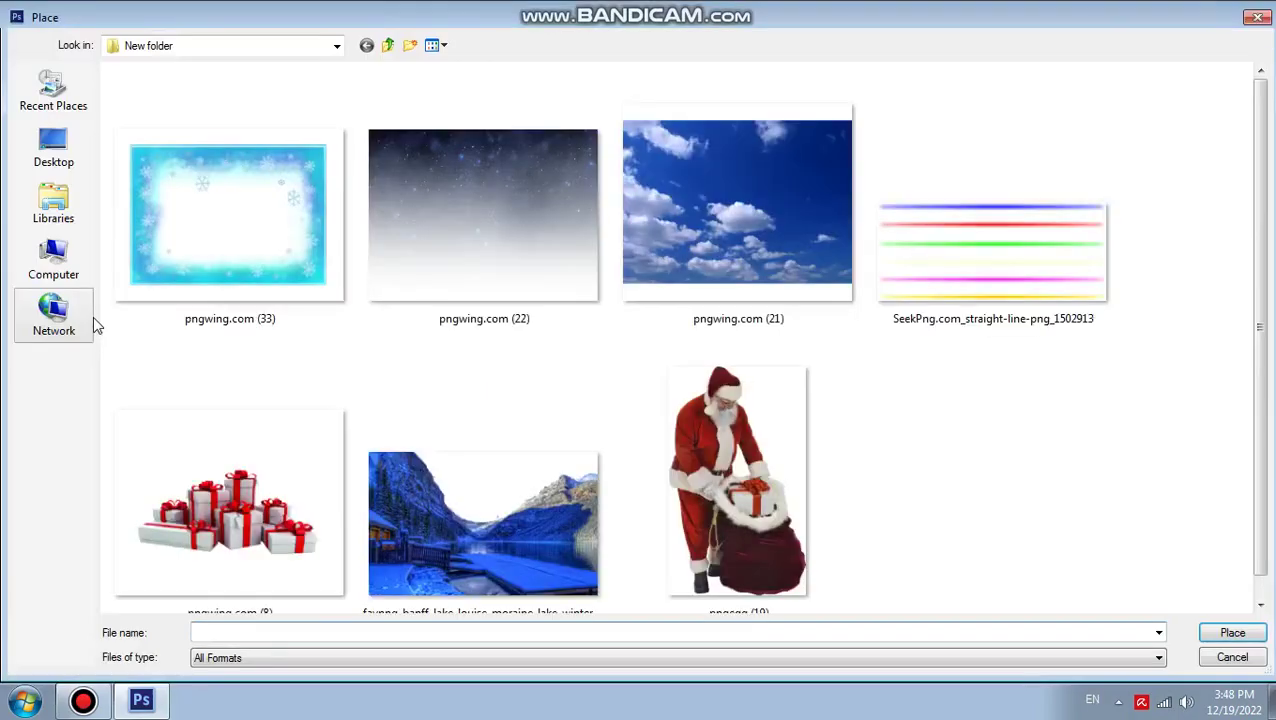
double_click(449, 219)
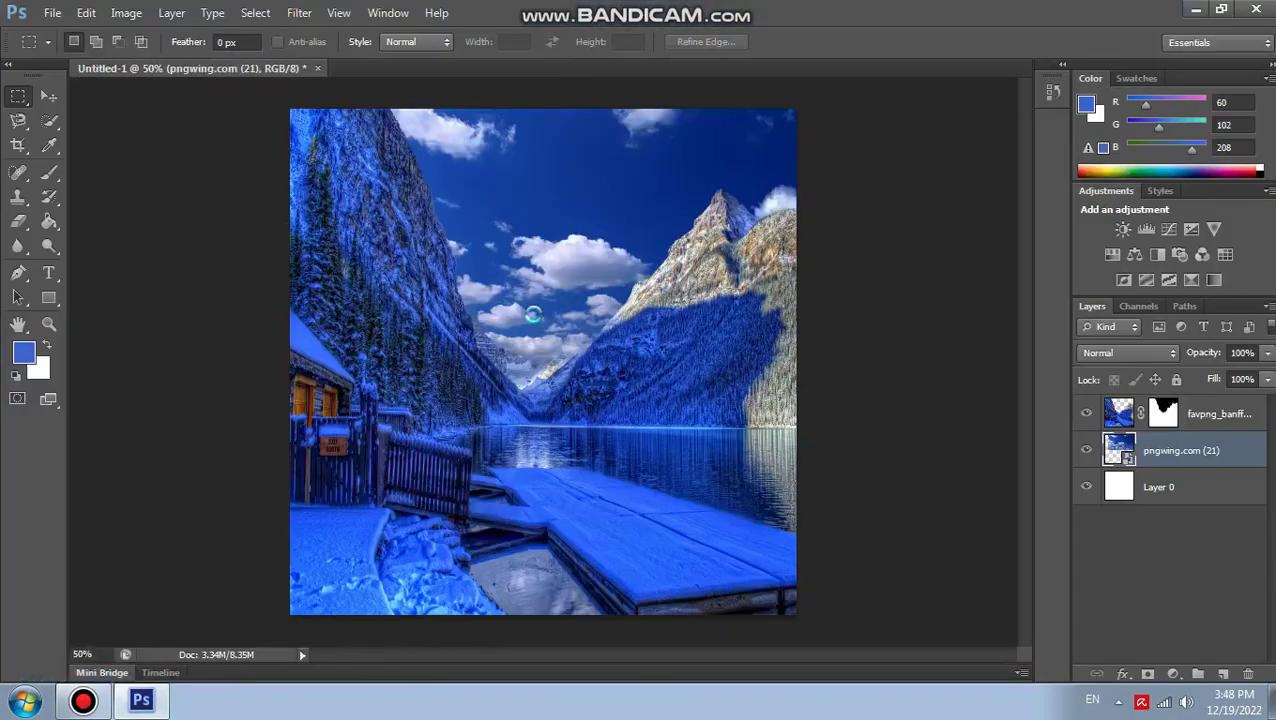
left_click_drag(581, 285, 577, 201)
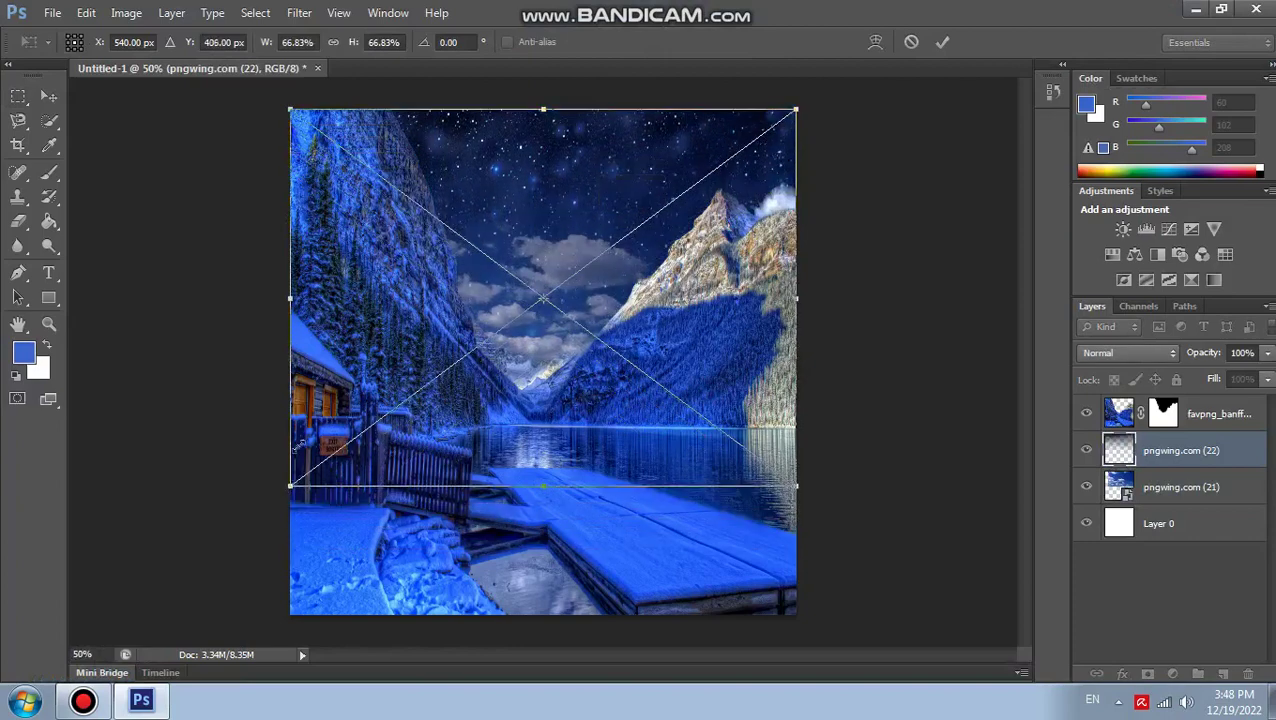
left_click_drag(290, 487, 278, 390)
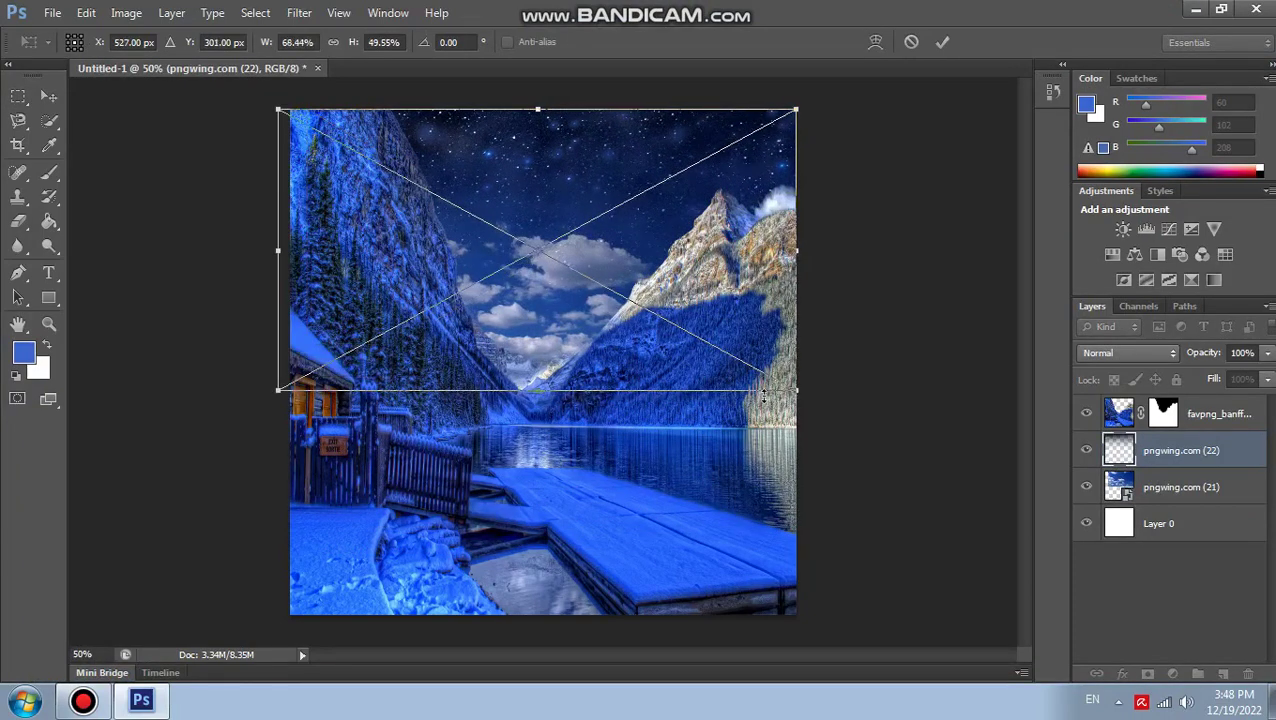
left_click_drag(272, 392, 326, 397)
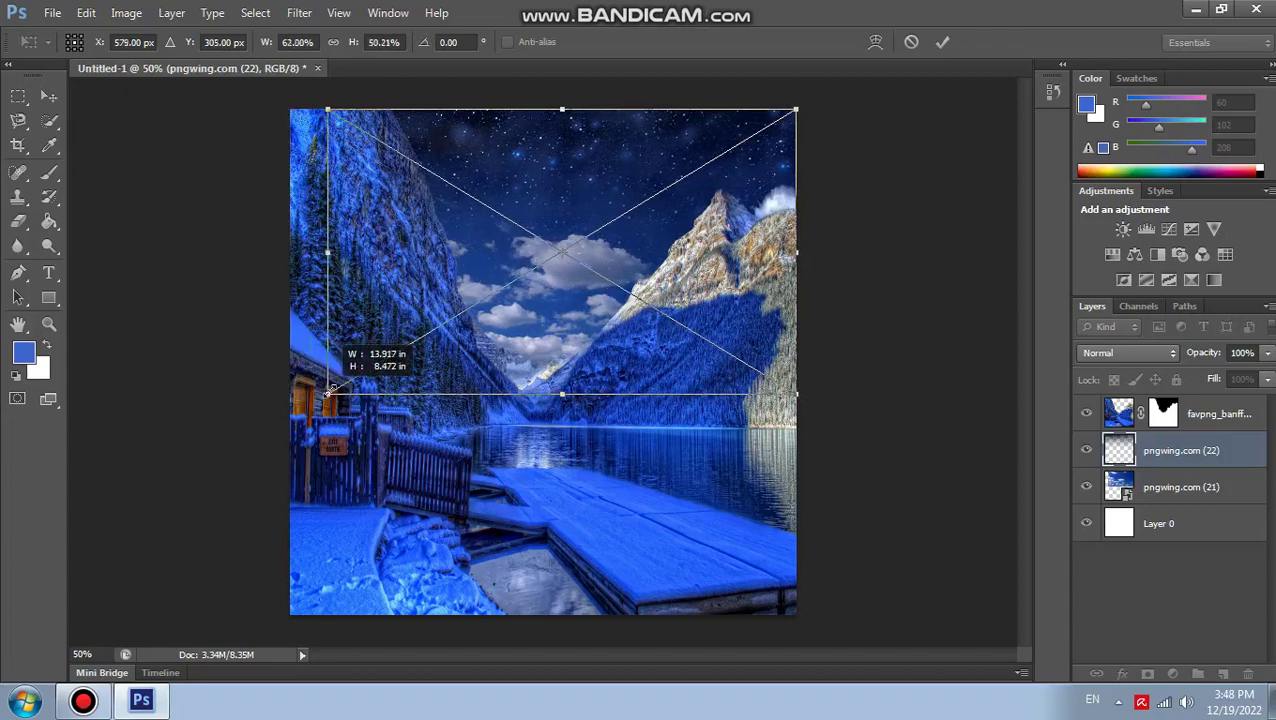
left_click(942, 41)
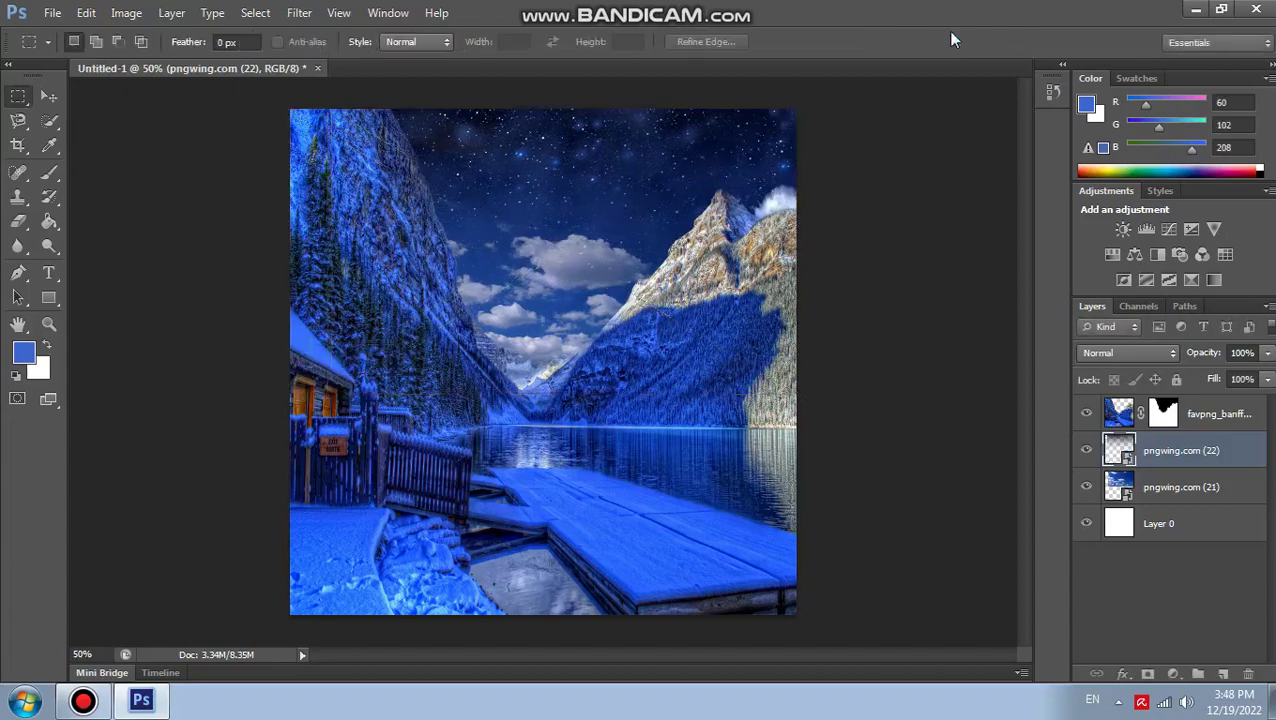
left_click(52, 12)
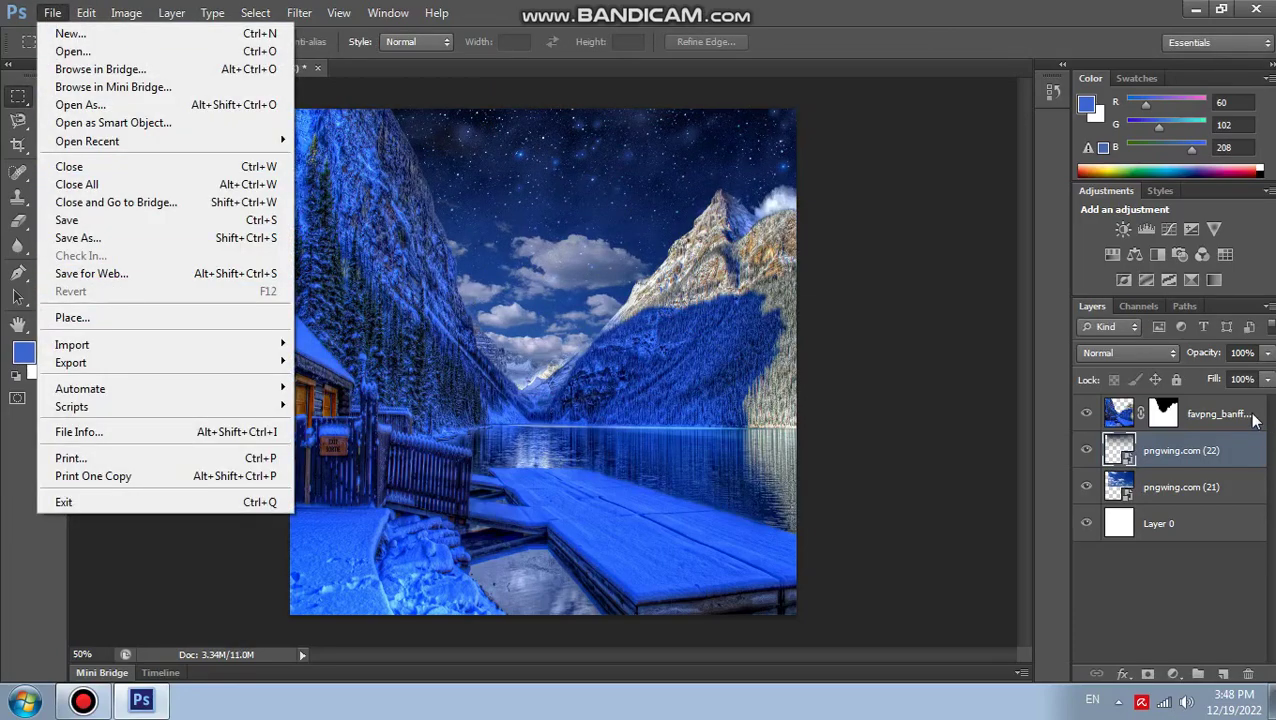
Place the Santa image above the masked lake layer, enlarged to about 175%.
left_click(1255, 420)
left_click(52, 12)
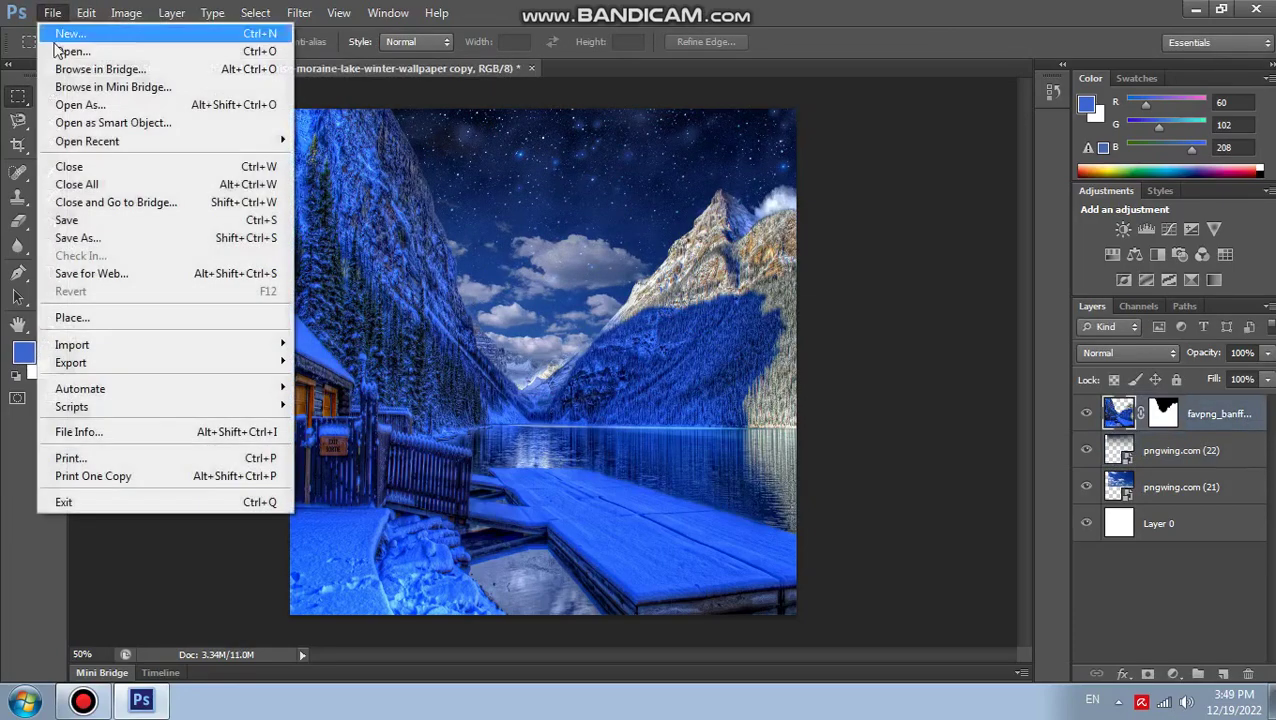
left_click(90, 320)
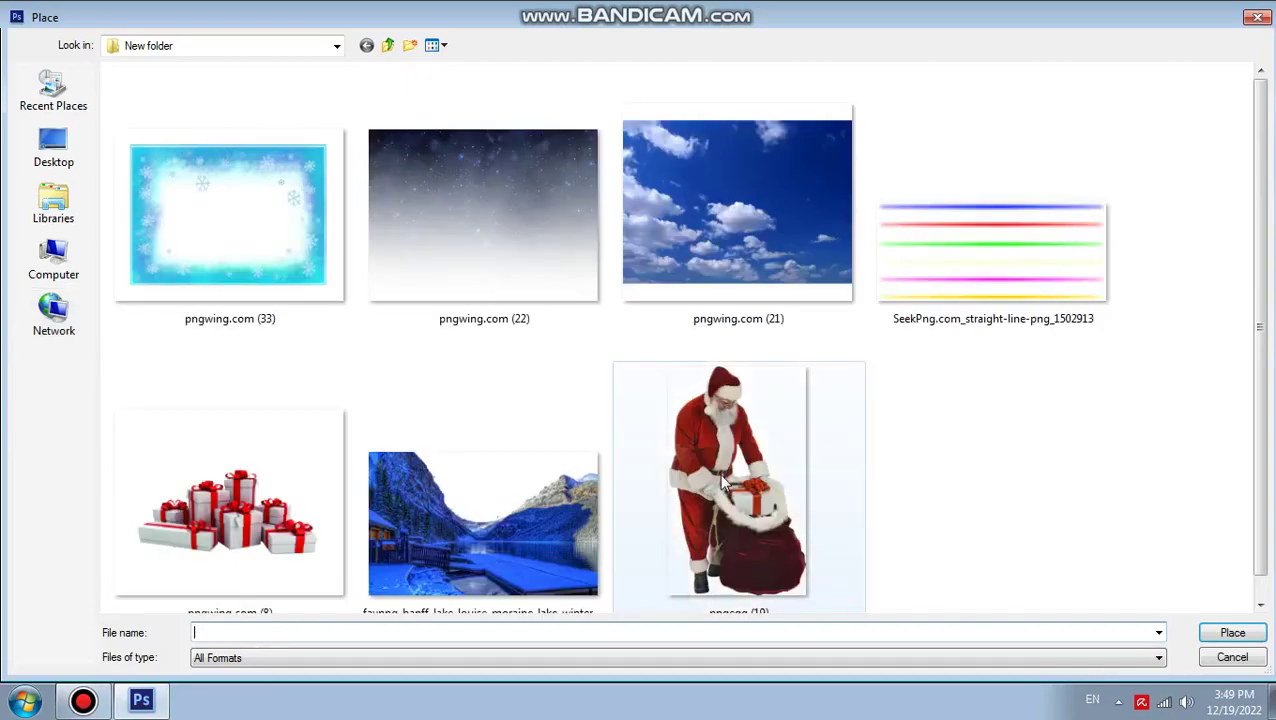
double_click(719, 468)
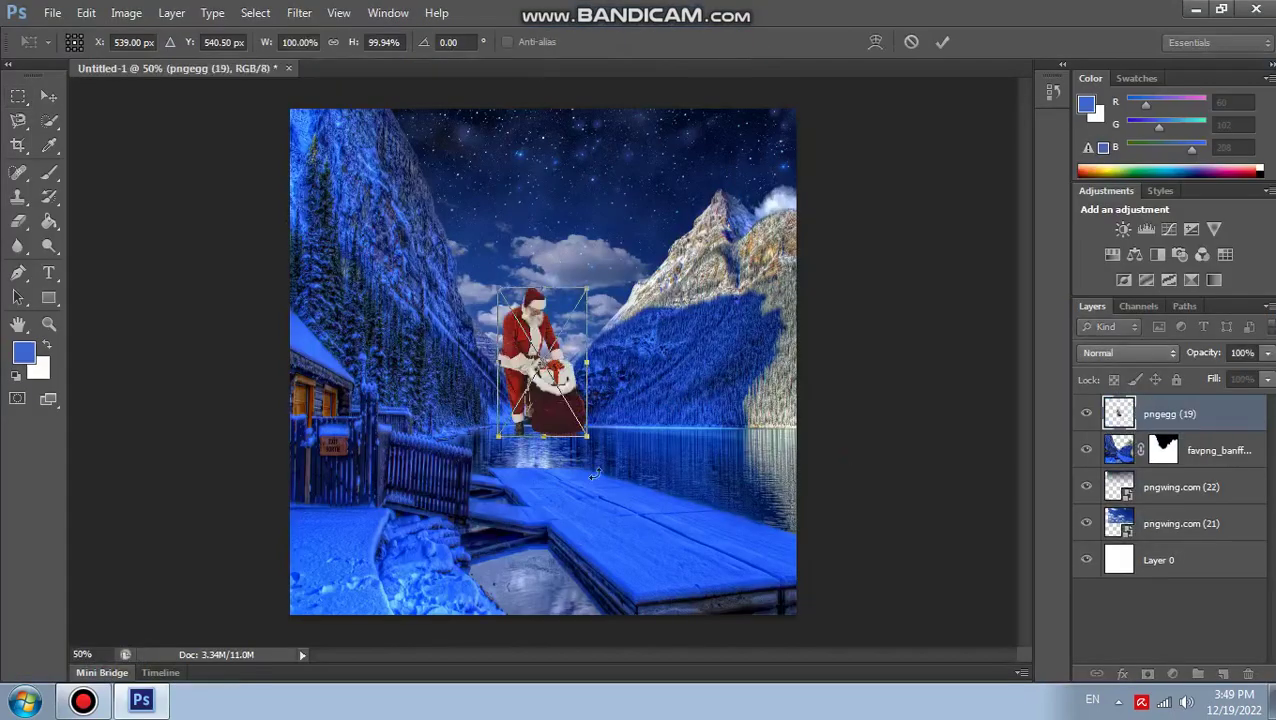
mouse_move(589, 439)
left_mouse_down()
mouse_move(671, 542)
mouse_move(728, 534)
left_mouse_up()
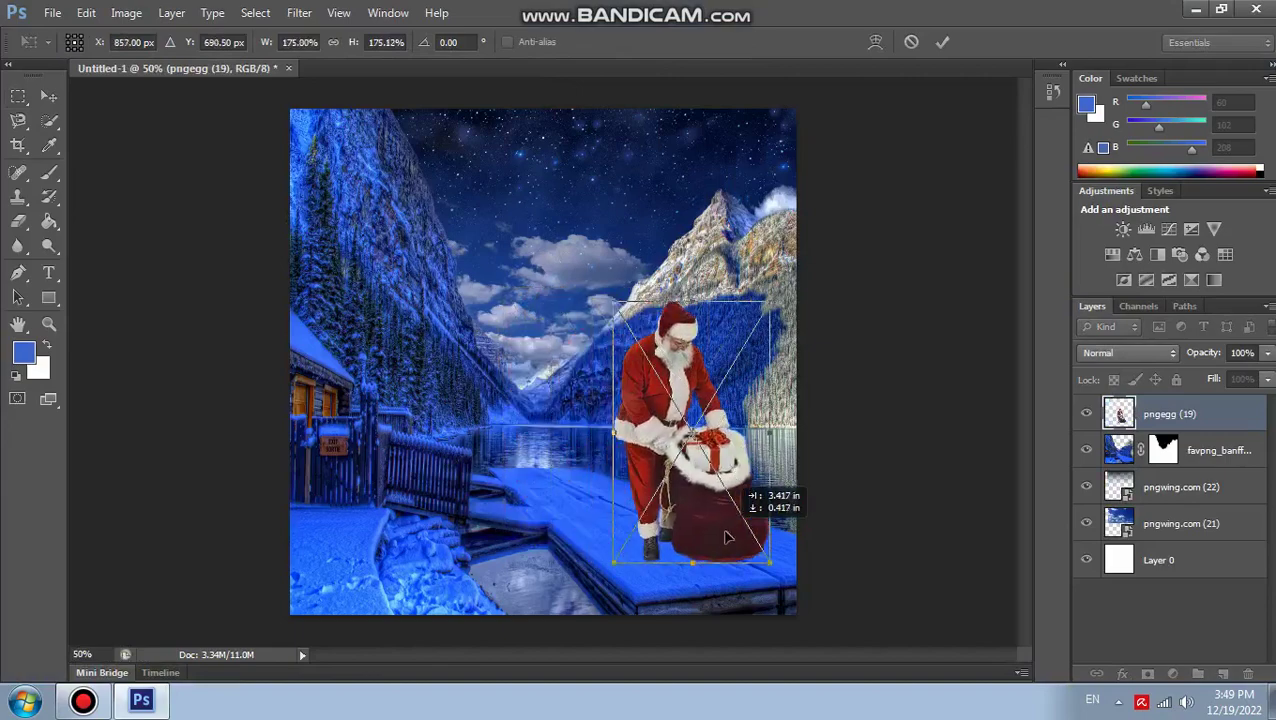
left_click(941, 42)
Flip Santa horizontally and move him right onto the dock.
left_click(86, 12)
mouse_move(148, 362)
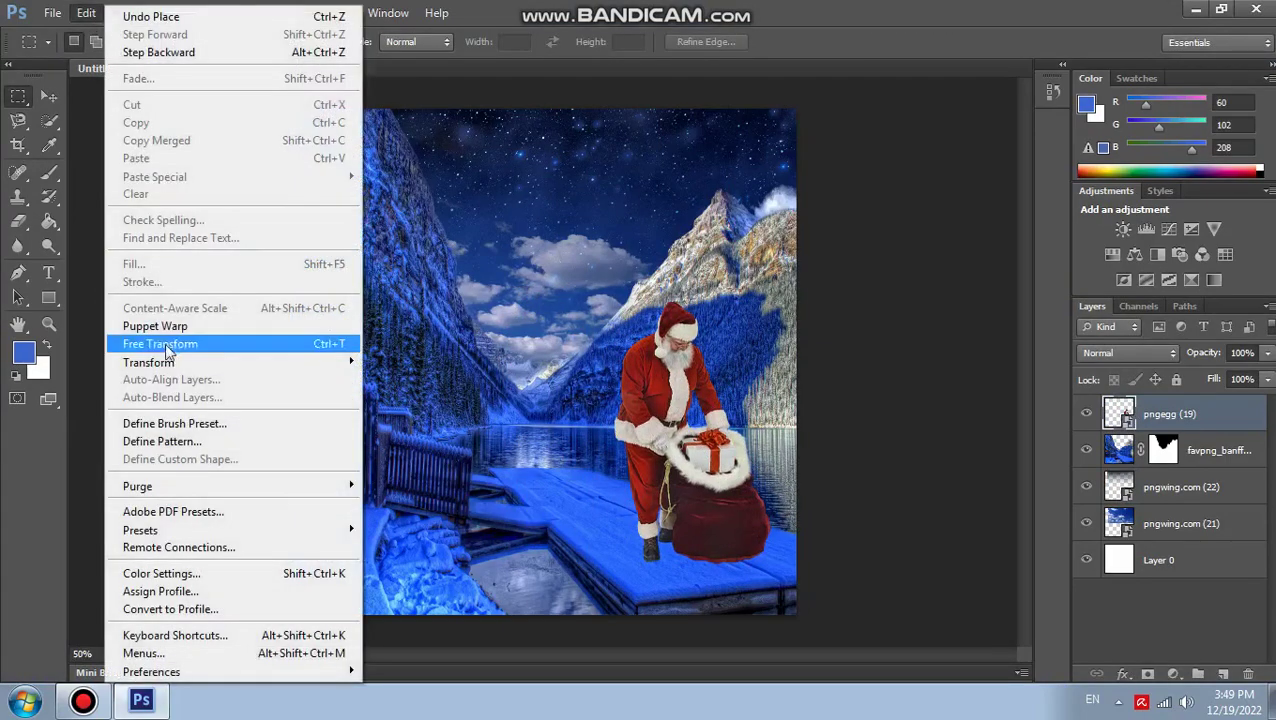
left_click(388, 566)
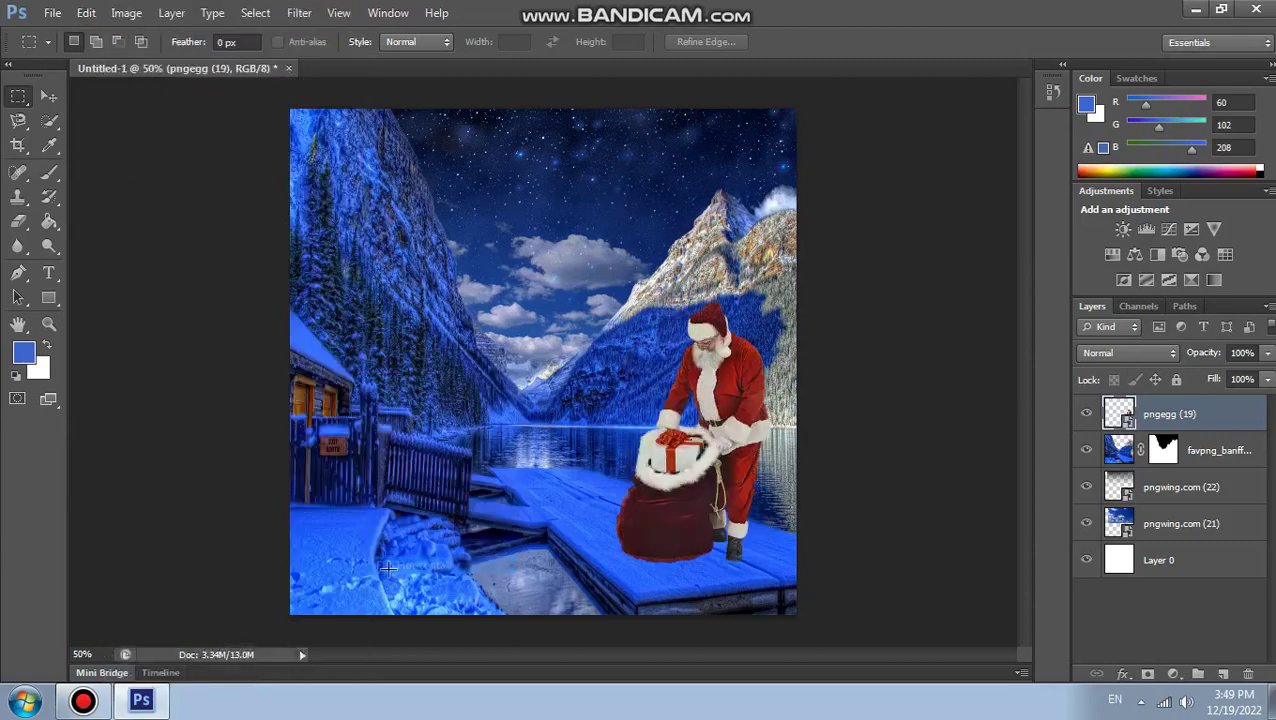
left_click(48, 96)
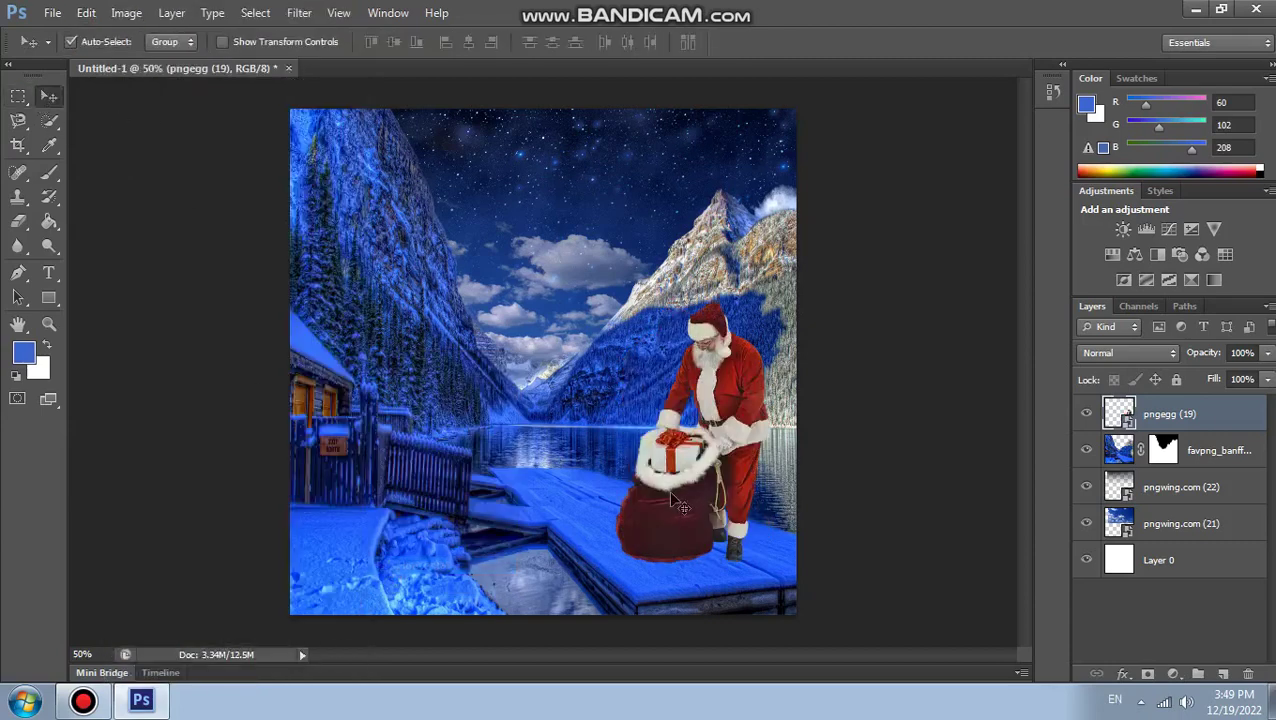
left_click_drag(670, 494, 702, 508)
Free Transform Santa to about 191% and nudge him slightly up and left.
left_click(86, 12)
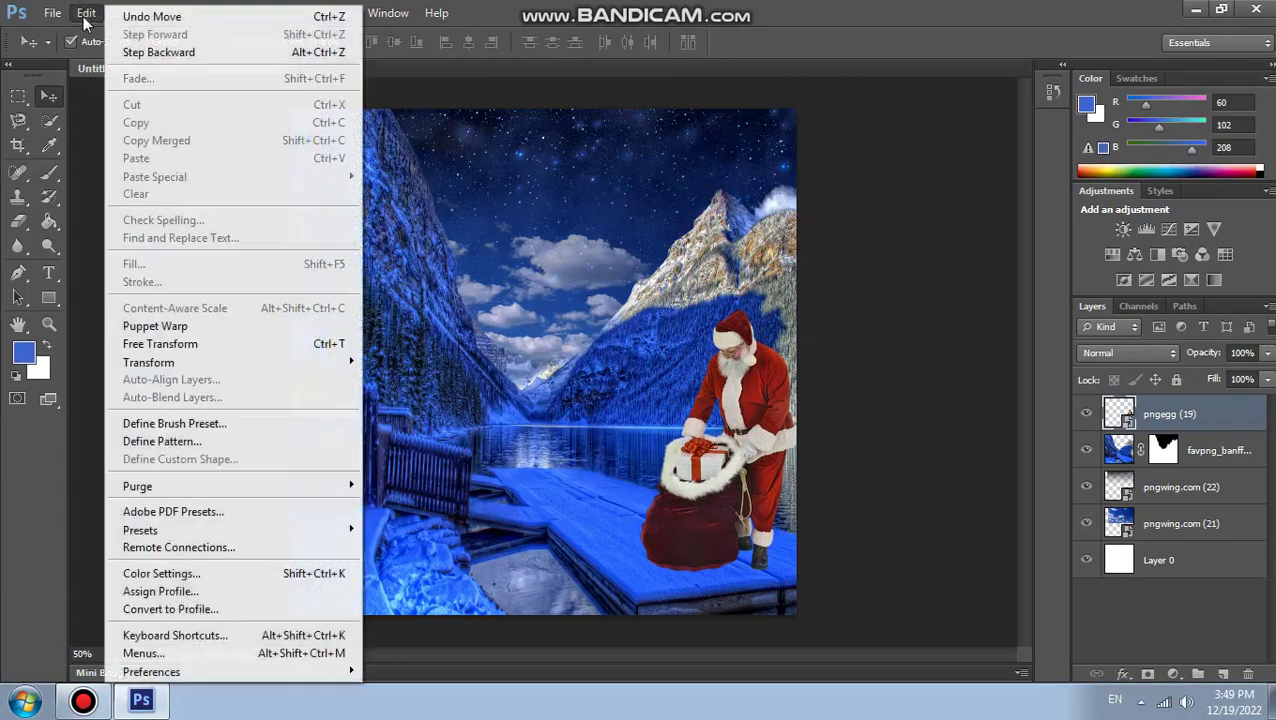
left_click(166, 344)
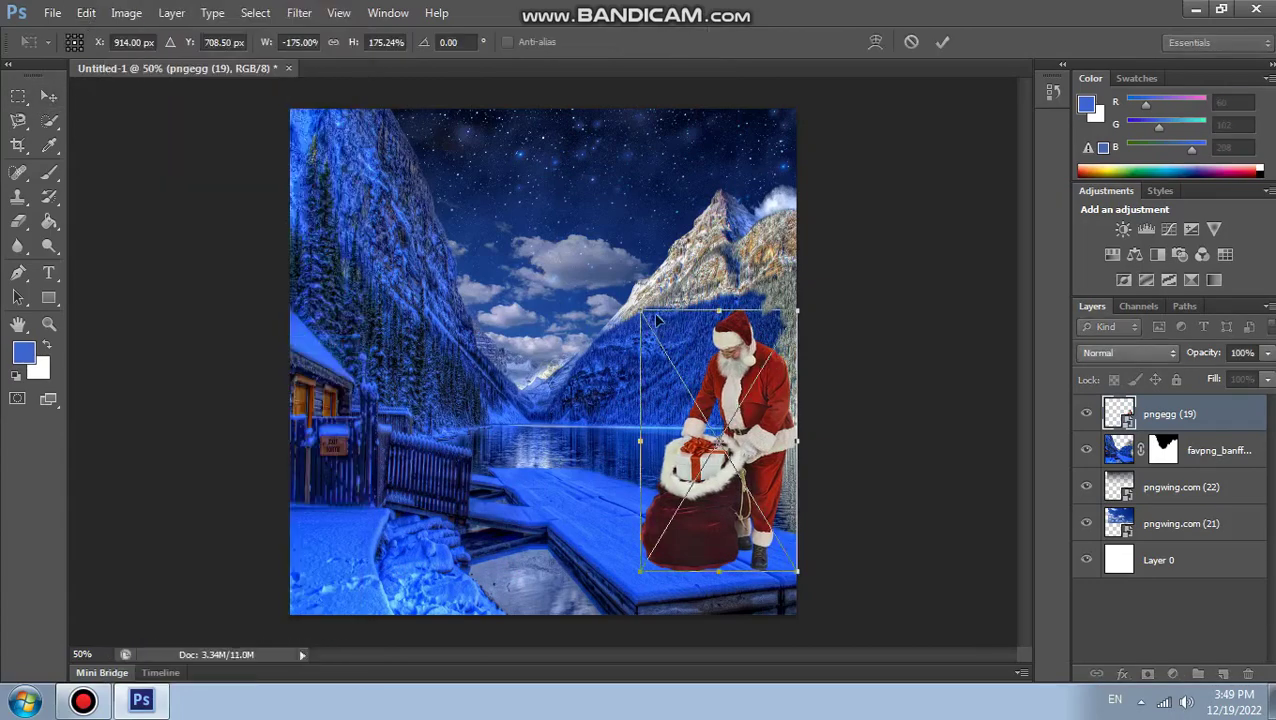
left_click_drag(640, 310, 625, 287)
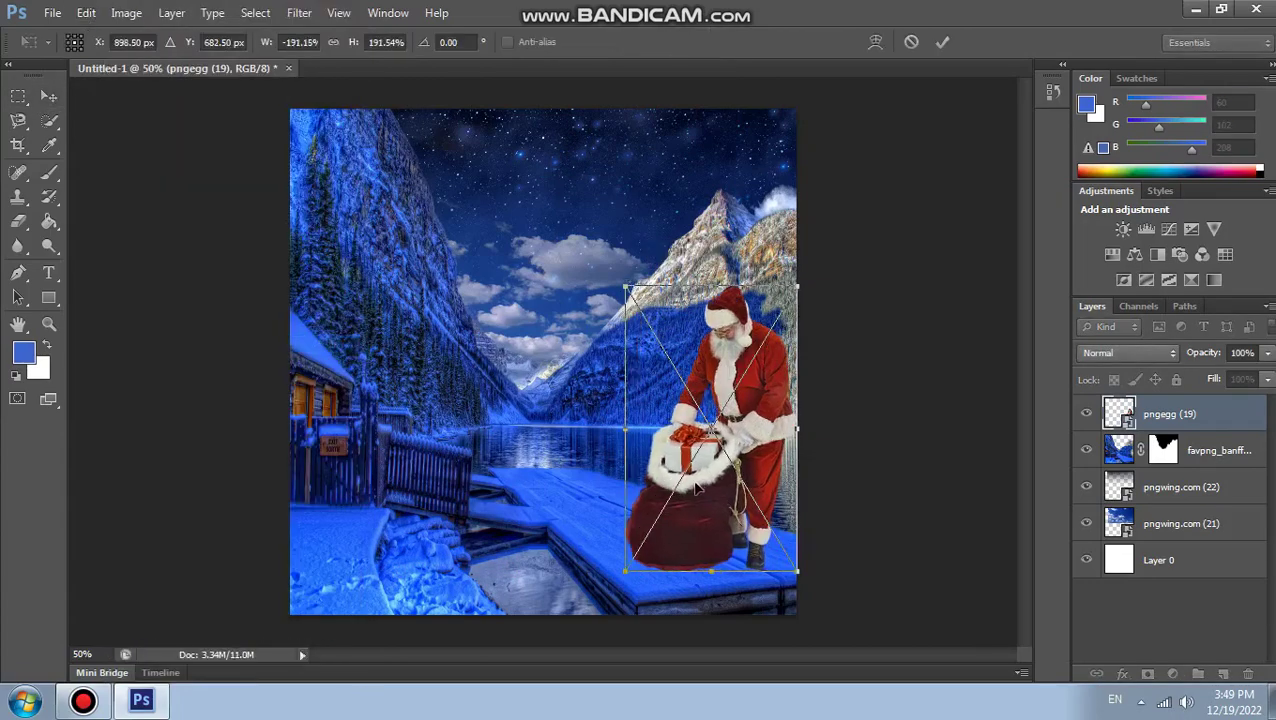
left_click_drag(675, 511, 675, 514)
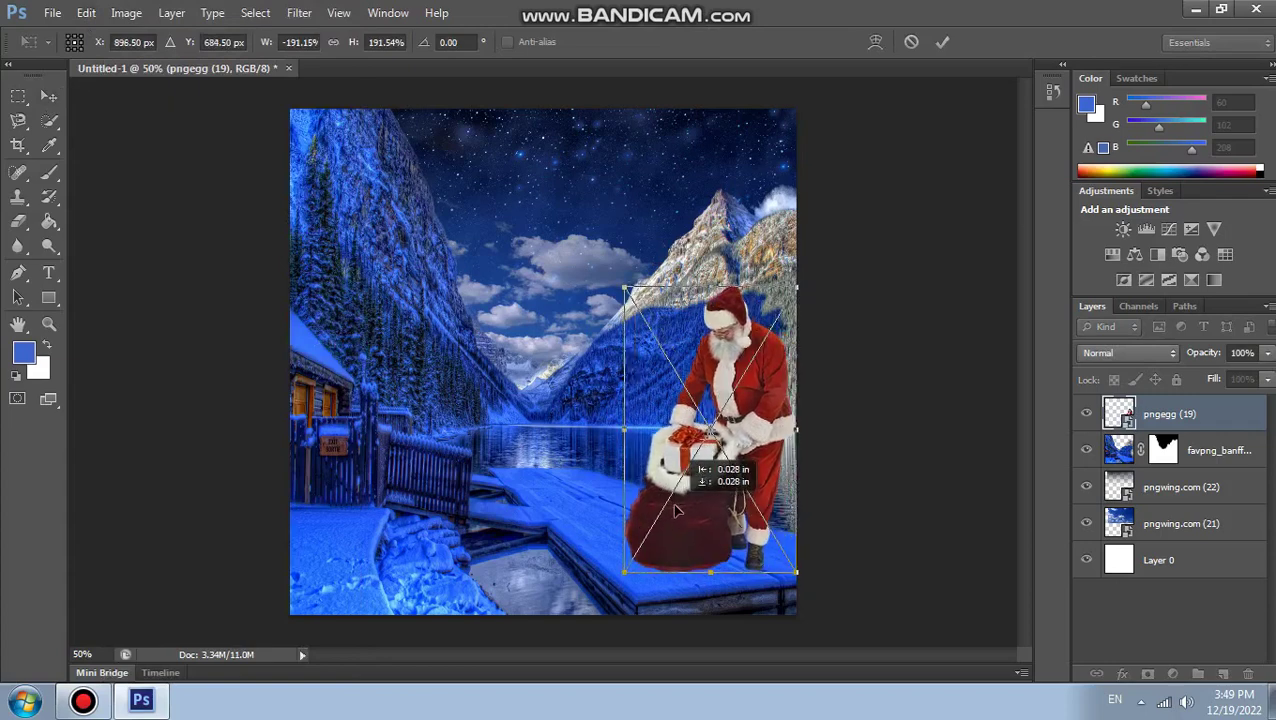
left_click(944, 42)
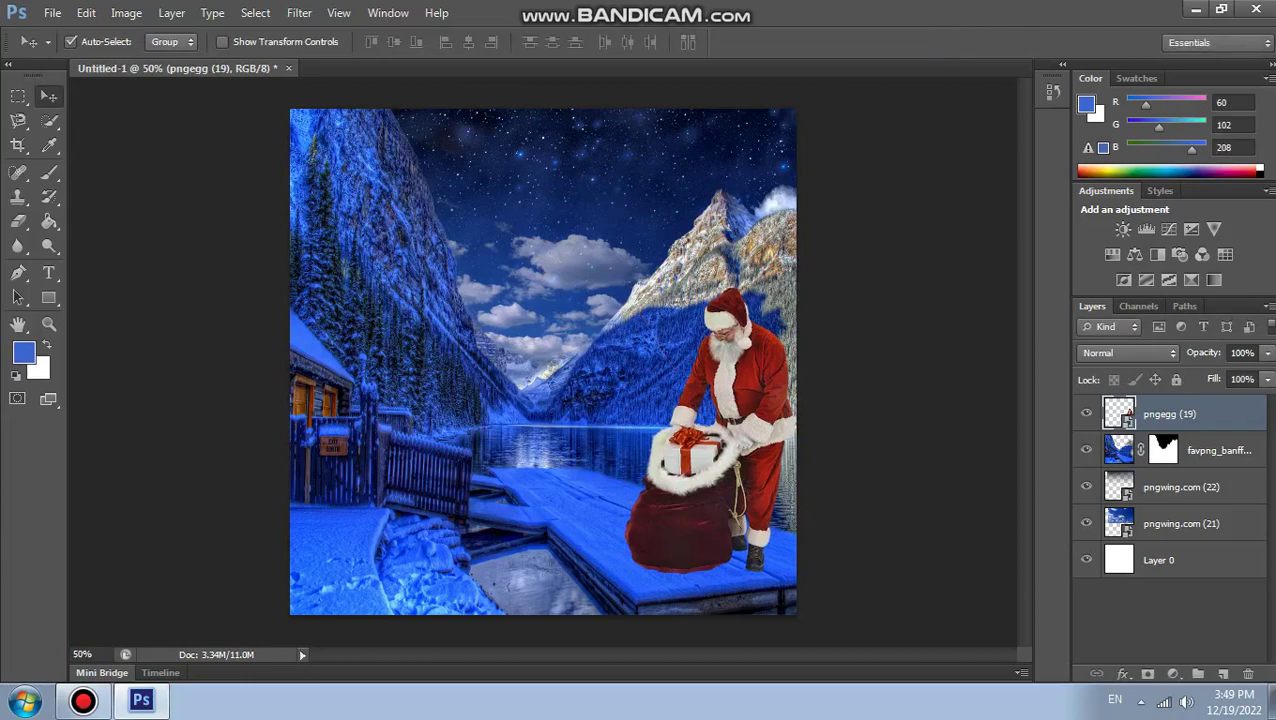
On a new Layer 1 below Santa, paint soft 225df8 blue across the dock's bottom.
left_click(1222, 674)
left_click_drag(1220, 425, 1188, 455)
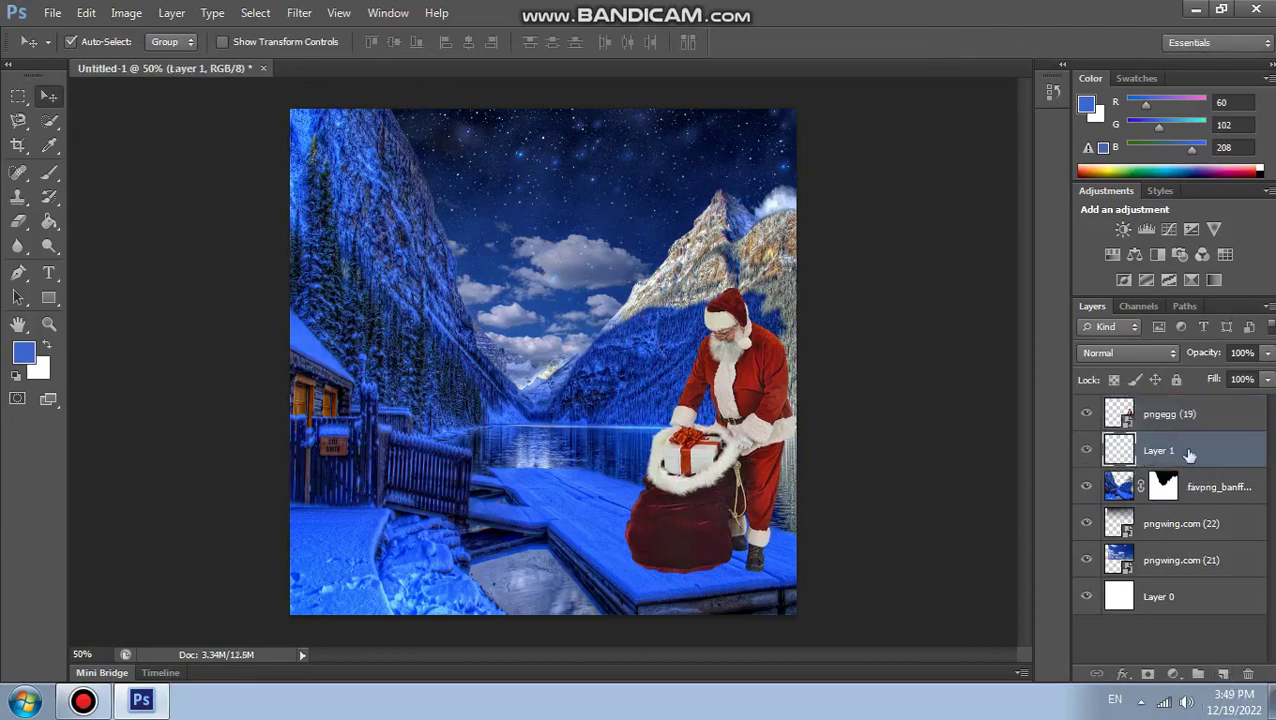
left_click(50, 175)
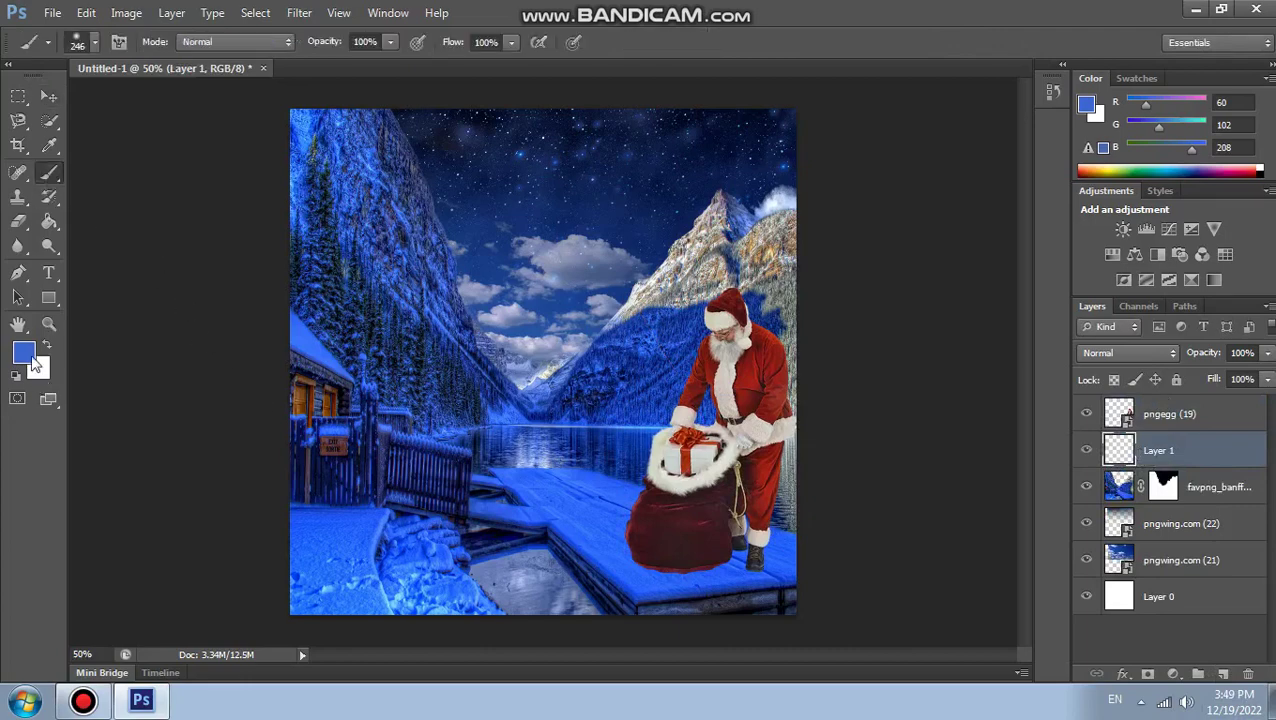
left_click(28, 356)
left_click(632, 557)
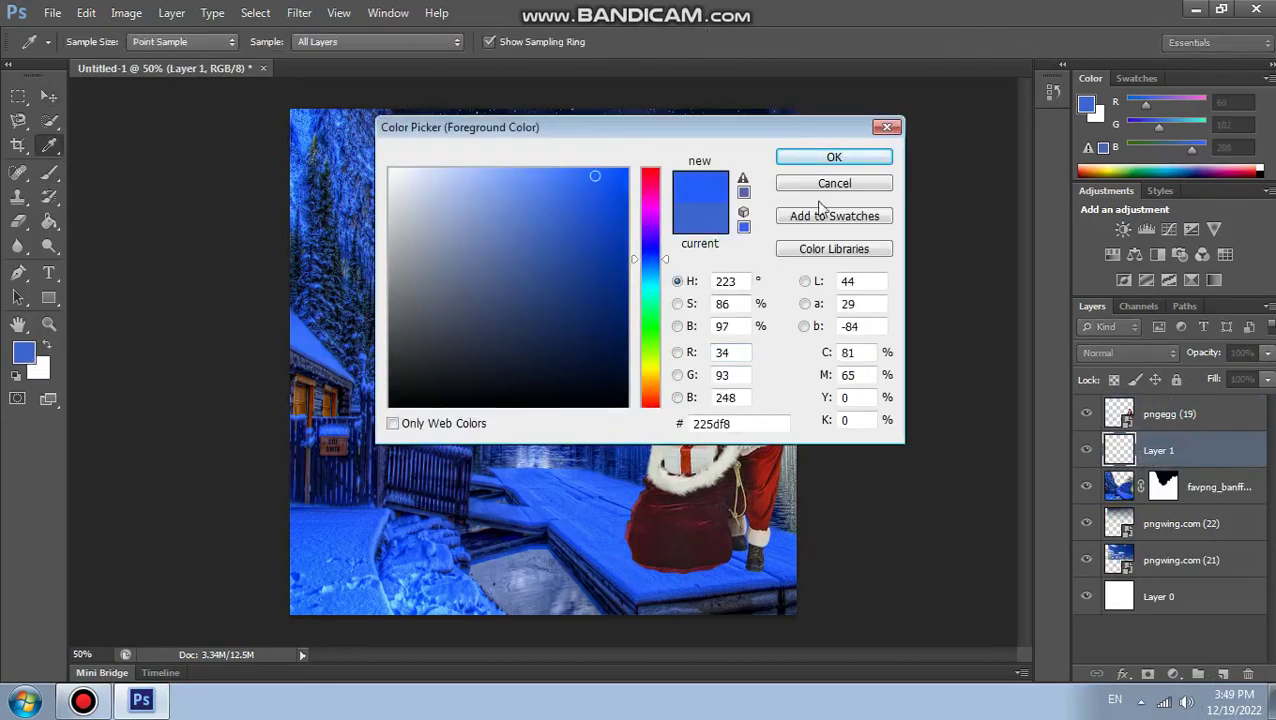
left_click(834, 157)
left_click(93, 43)
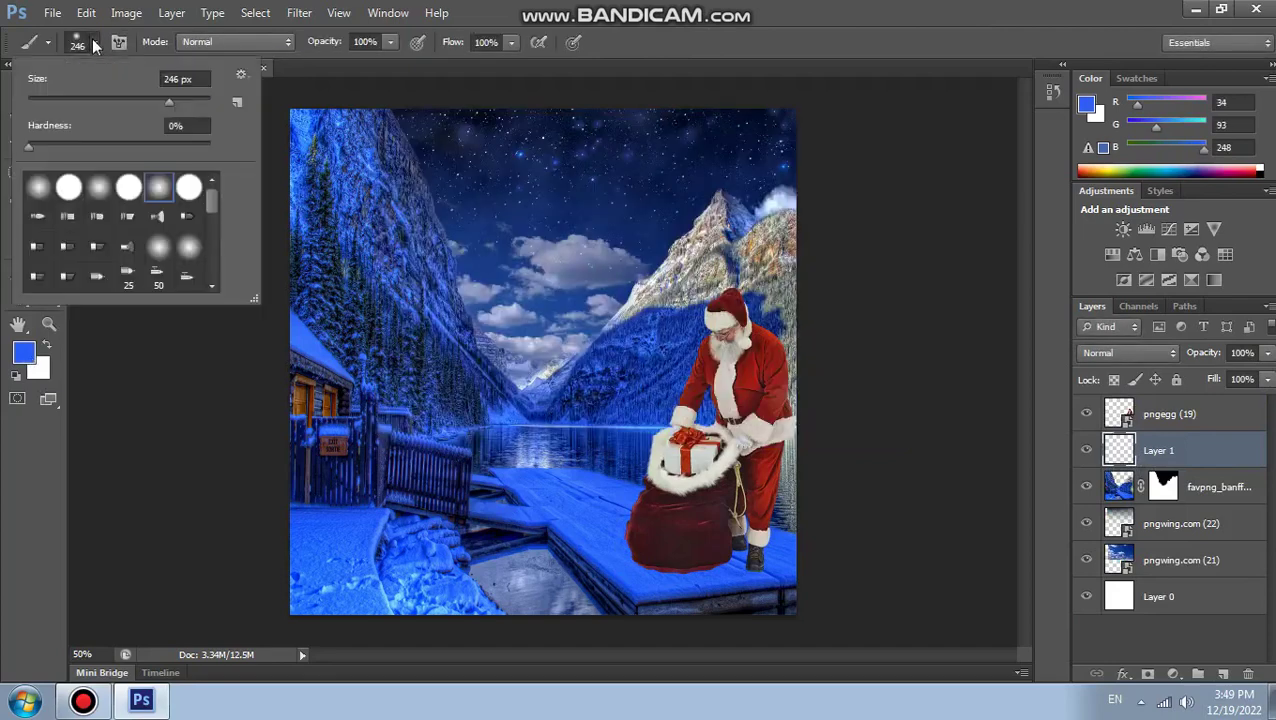
left_click(605, 600)
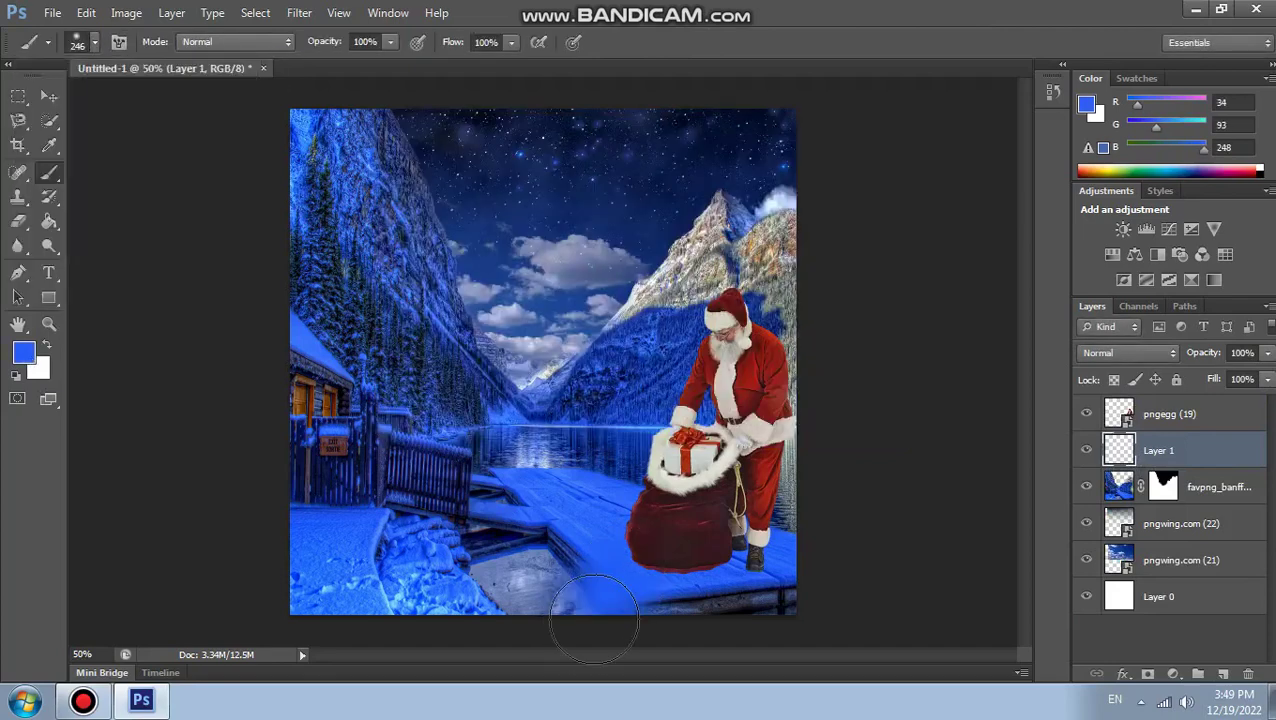
left_click_drag(624, 630, 760, 600)
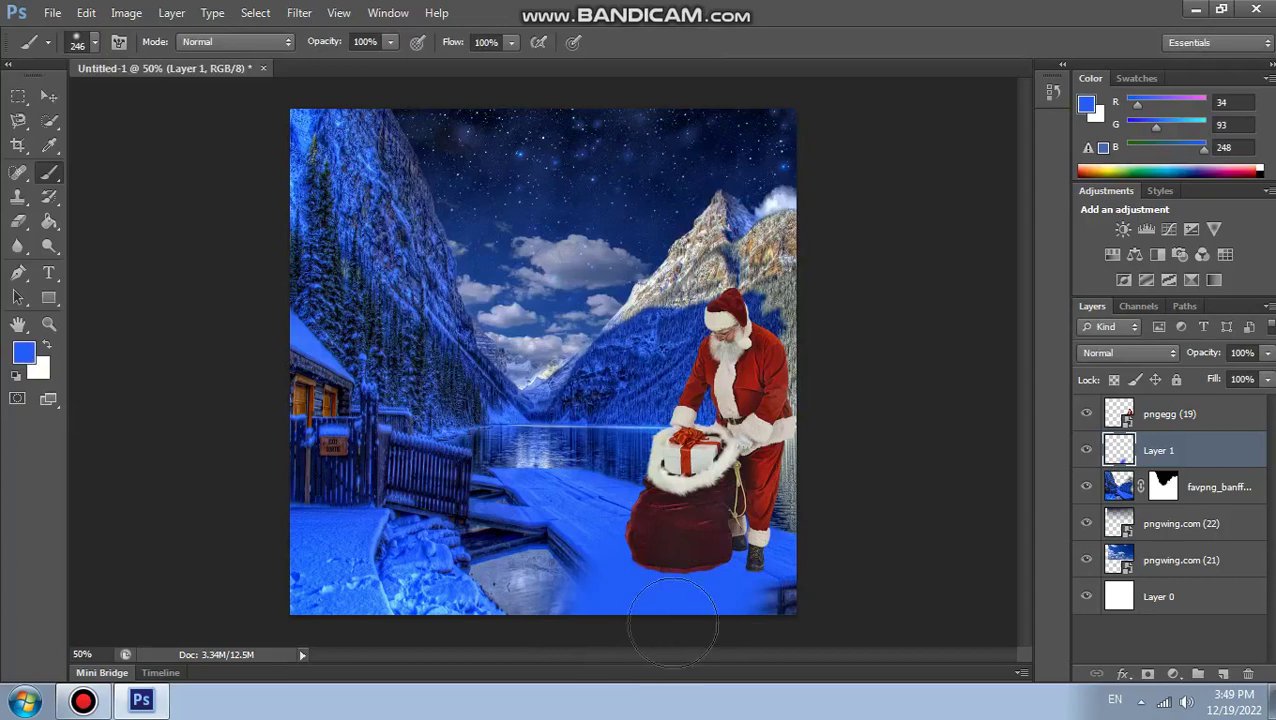
Apply a Gaussian Blur with reduced radius to the blue glow.
left_click(299, 12)
mouse_move(308, 202)
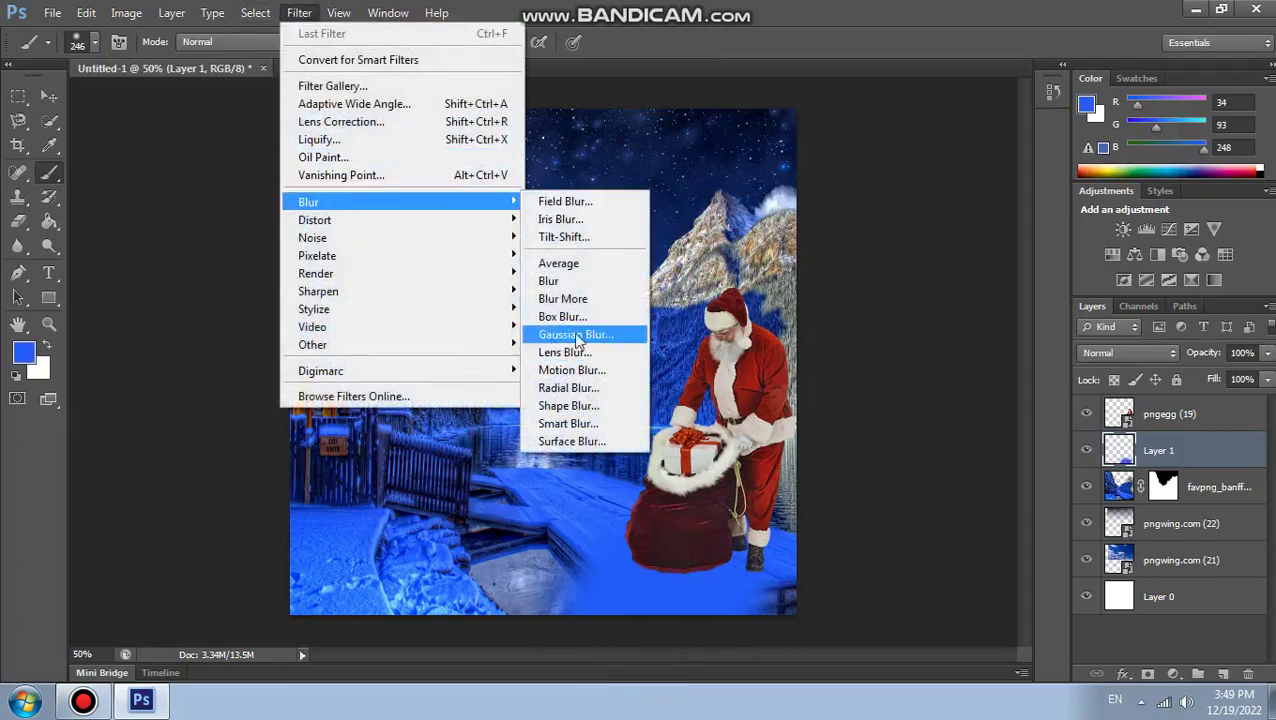
left_click(576, 335)
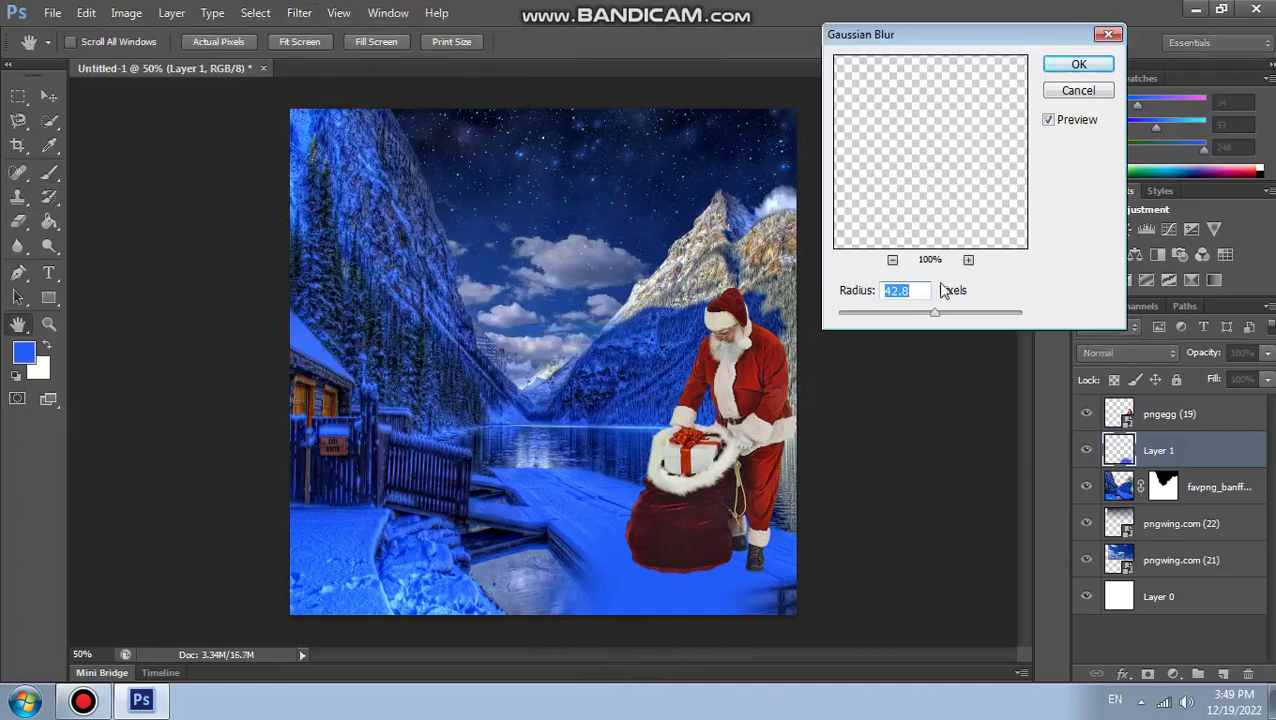
left_click_drag(912, 312, 904, 311)
left_click(1079, 64)
key("b")
Set Layer 1's blend mode to Overlay, compare it, and reselect the Santa layer.
left_click(1128, 352)
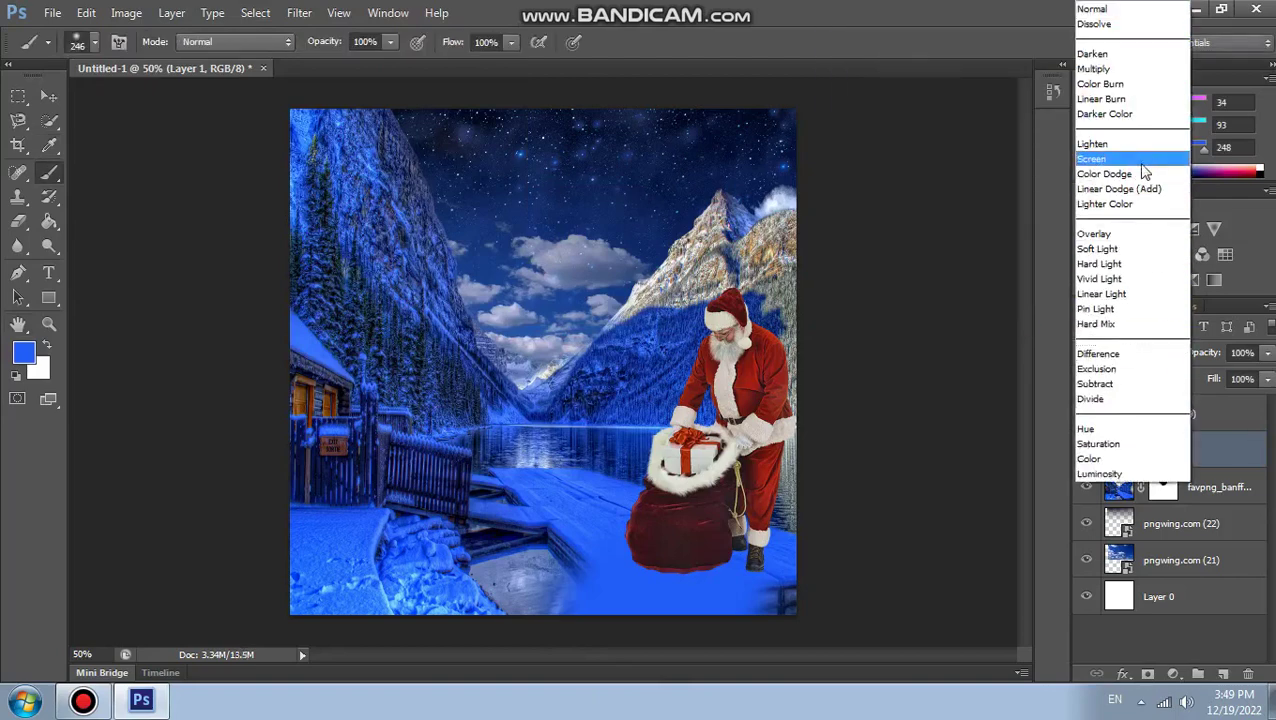
left_click(1116, 233)
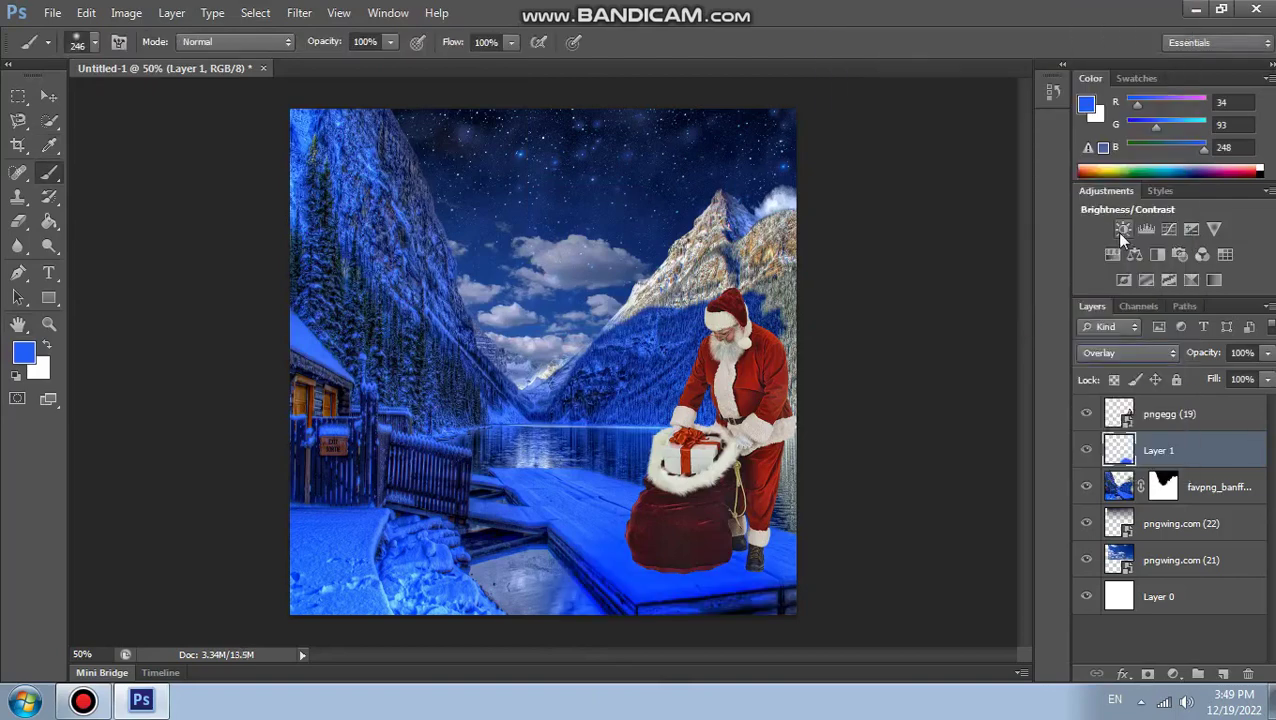
left_click(1087, 452)
left_click(1230, 416)
left_click(52, 12)
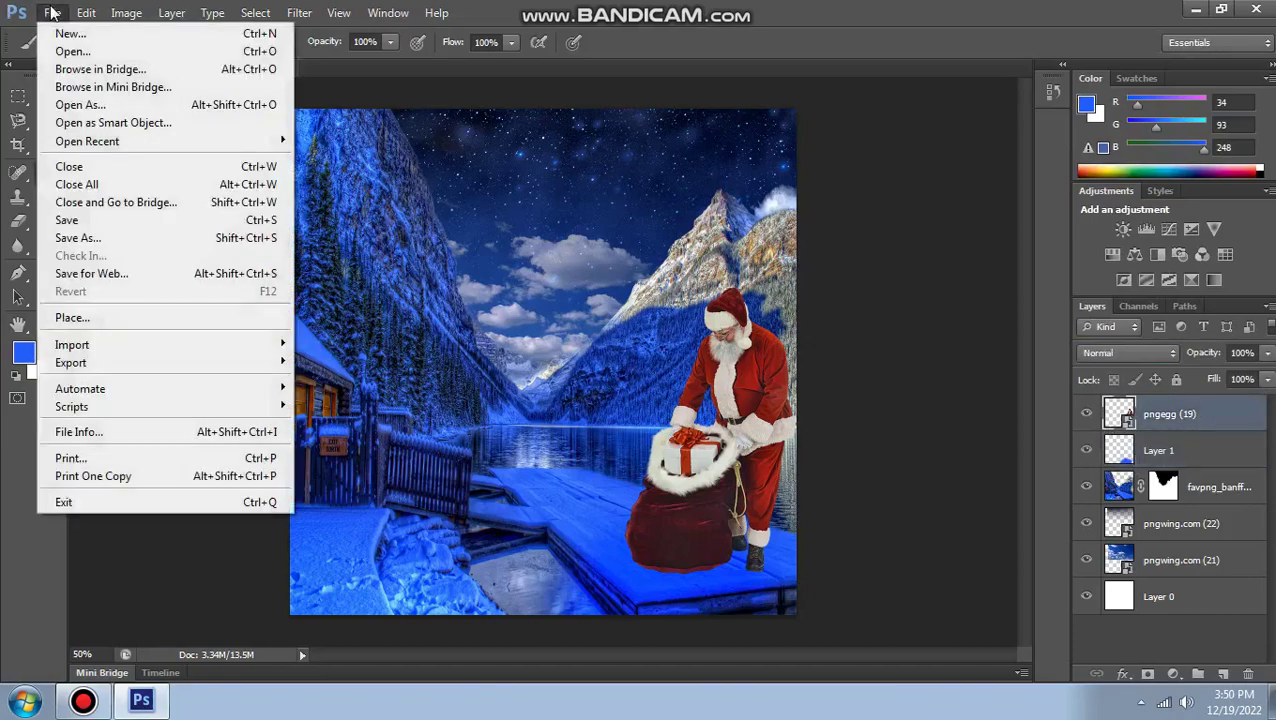
Place the pile of wrapped gifts on the dock, scaled to about 63%.
left_click(70, 317)
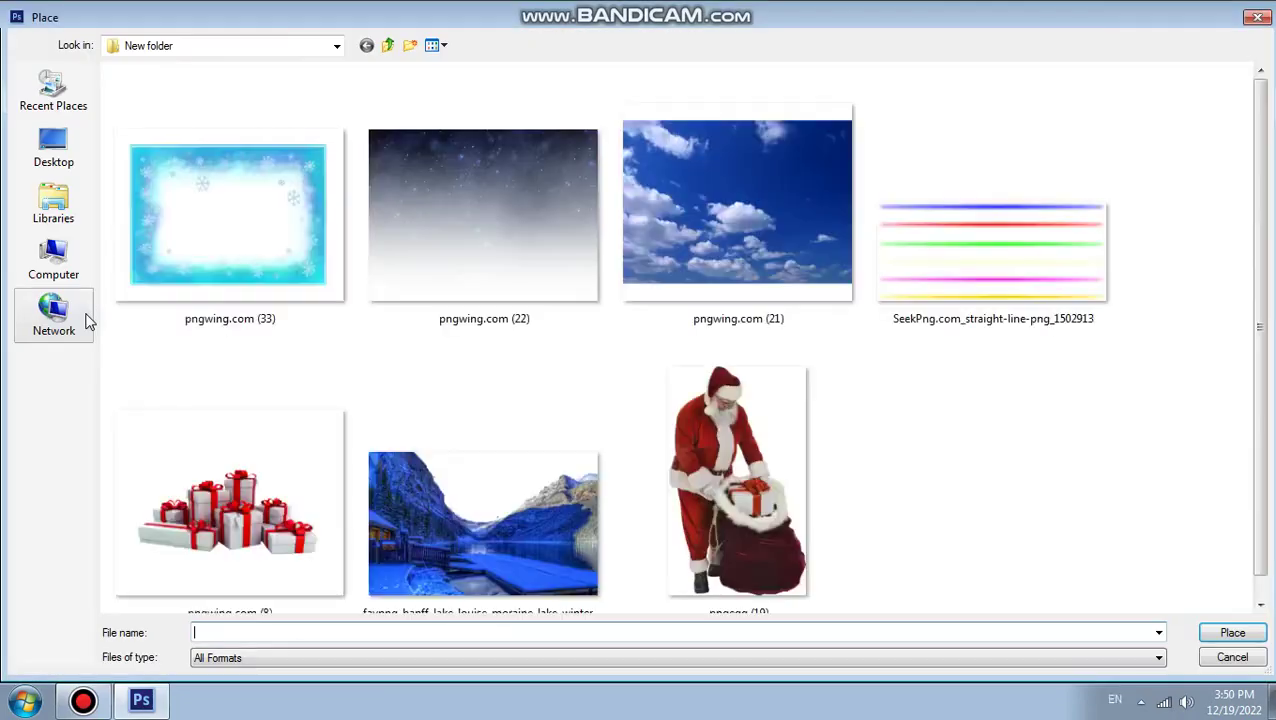
double_click(222, 495)
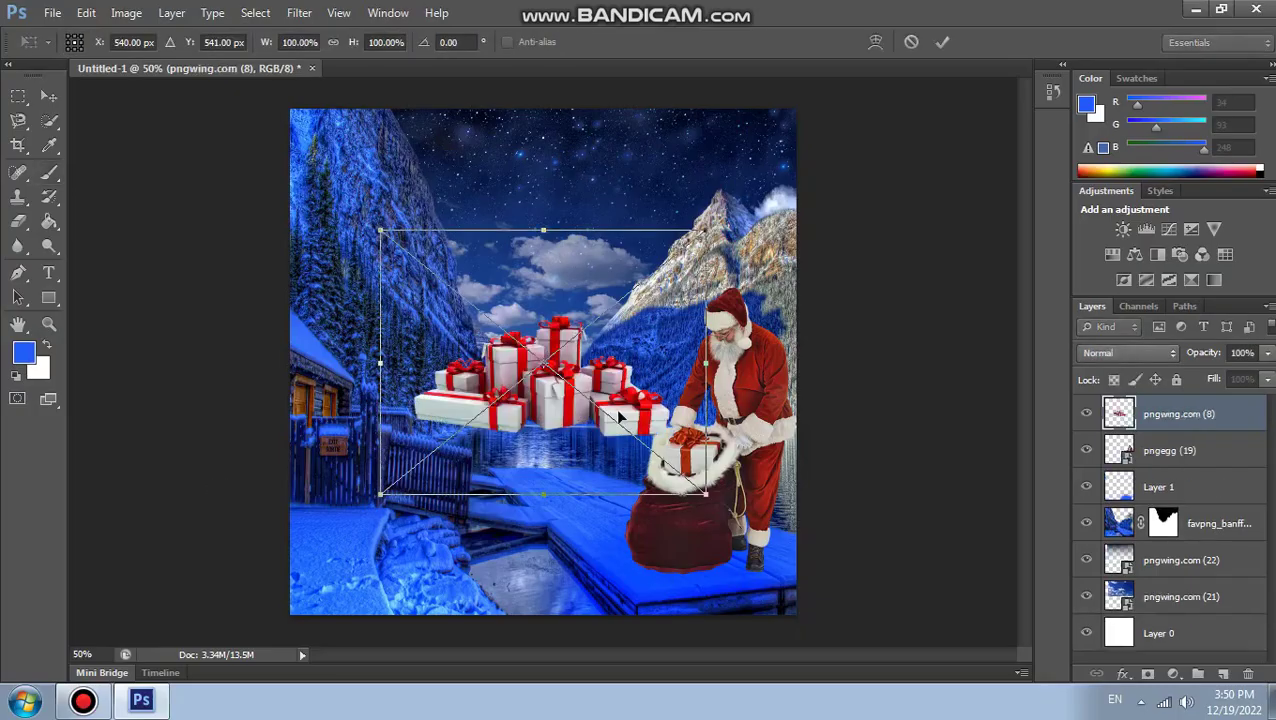
left_click_drag(706, 230, 608, 310)
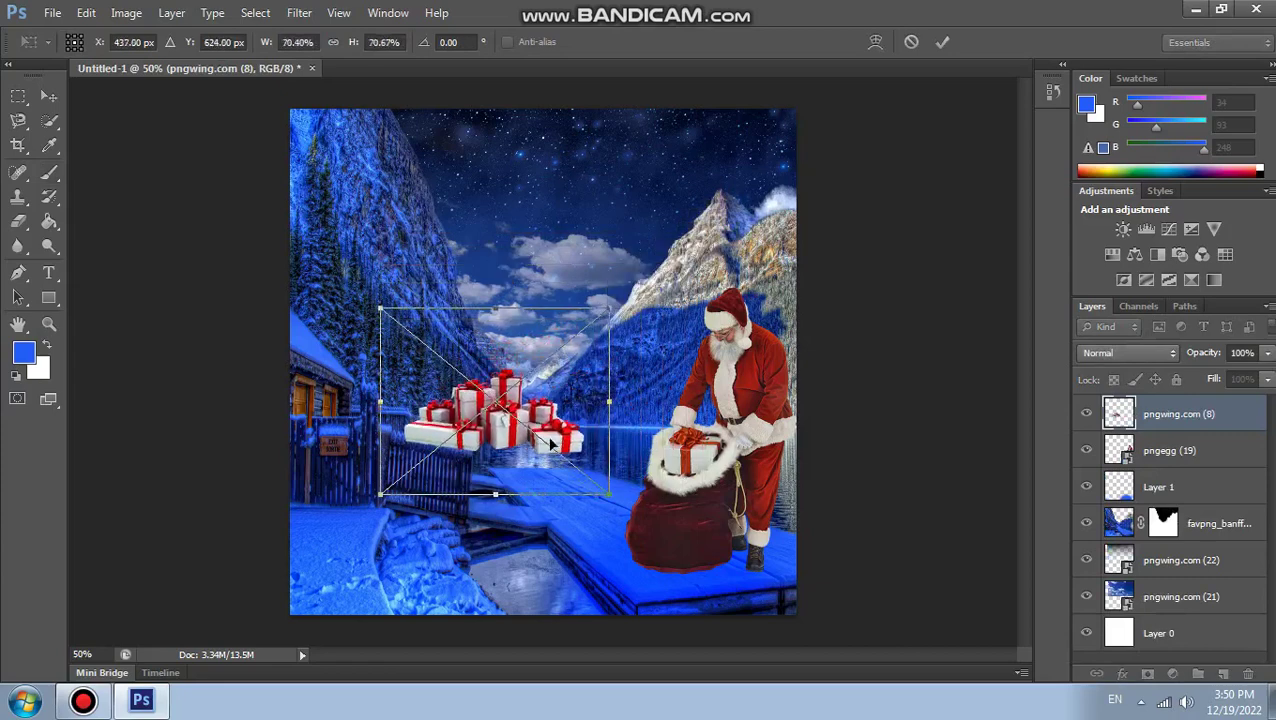
left_click_drag(577, 386, 678, 437)
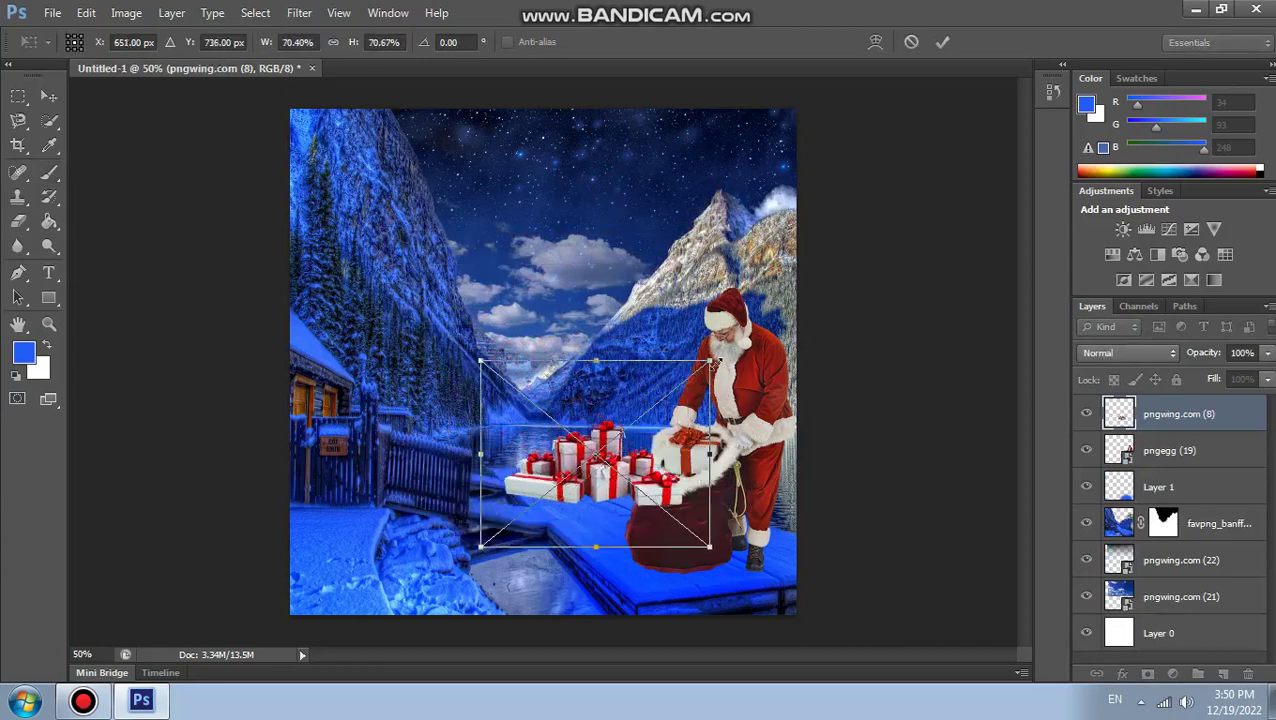
left_click_drag(710, 363, 671, 385)
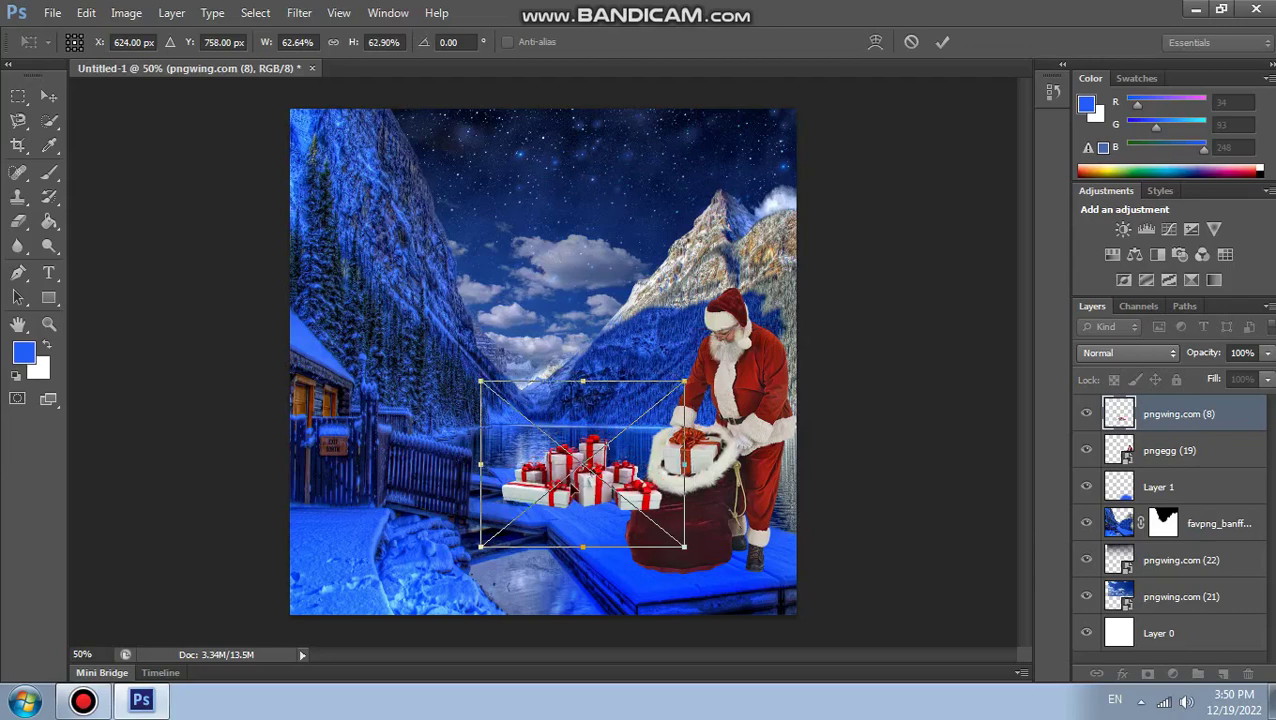
left_click_drag(572, 486, 579, 478)
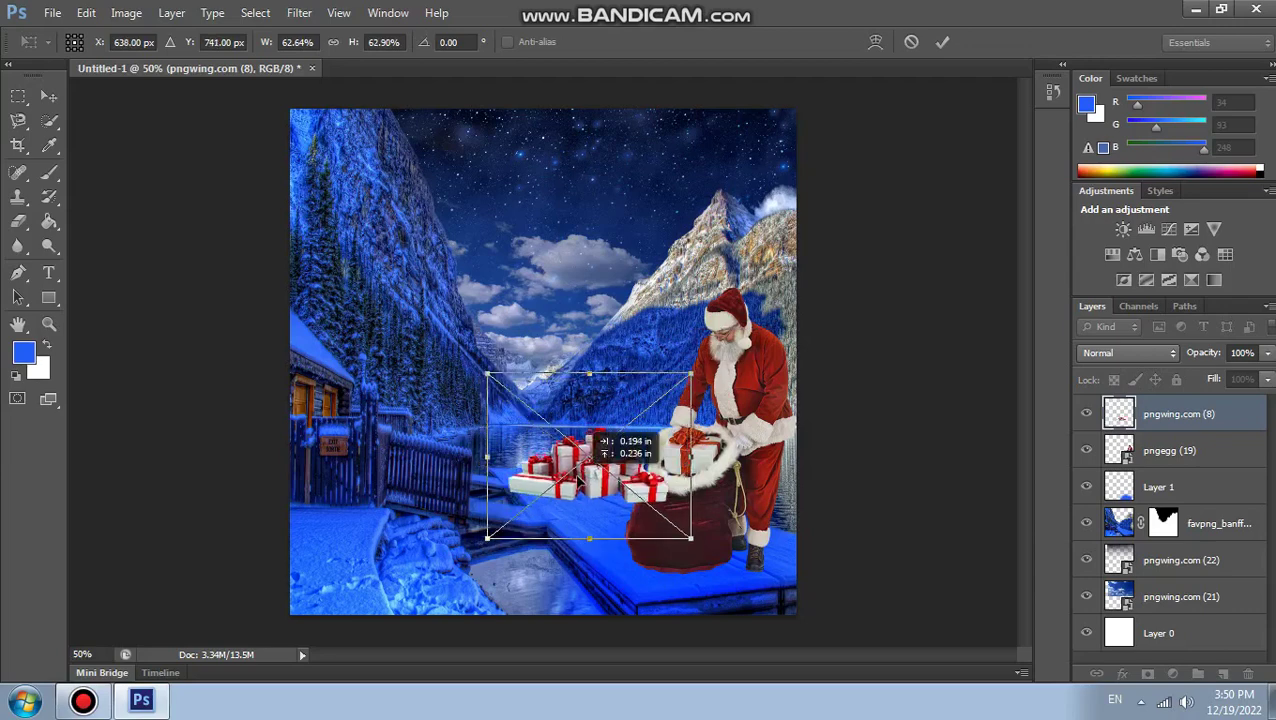
left_click(943, 42)
Move the presents layer beneath Santa and nudge the pile up and right.
left_click_drag(1180, 413, 1180, 466)
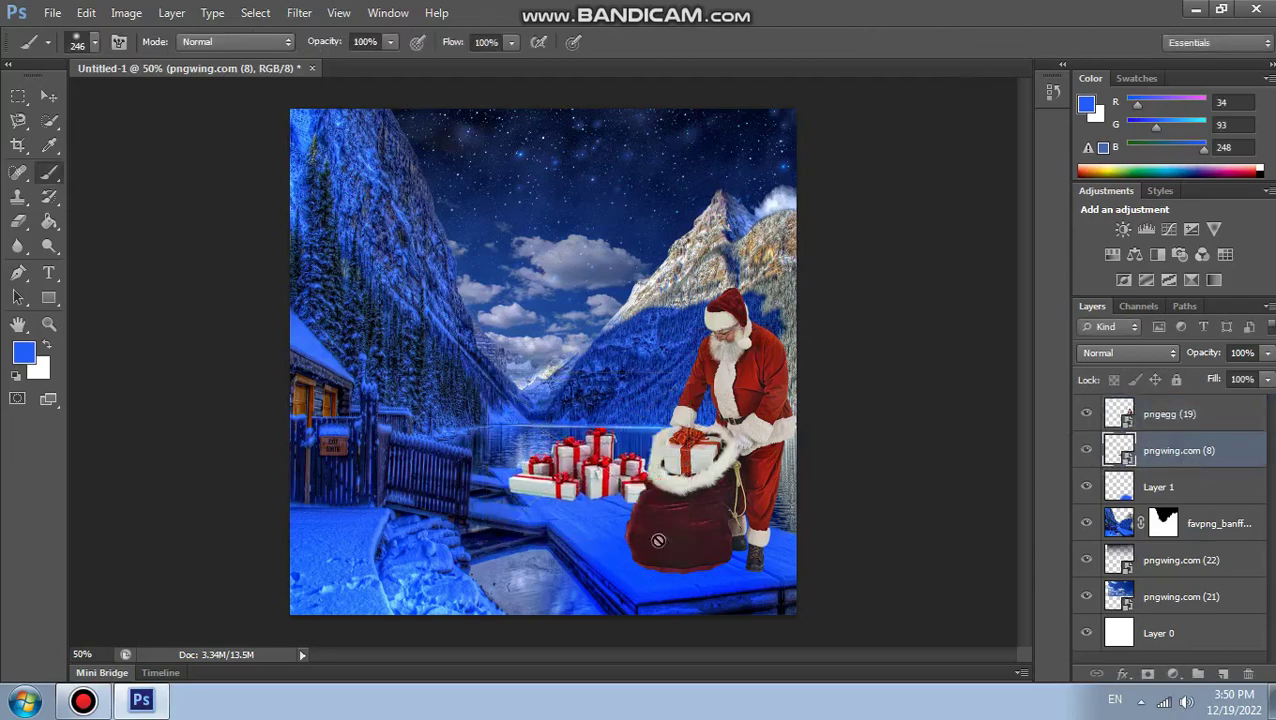
left_click(60, 97)
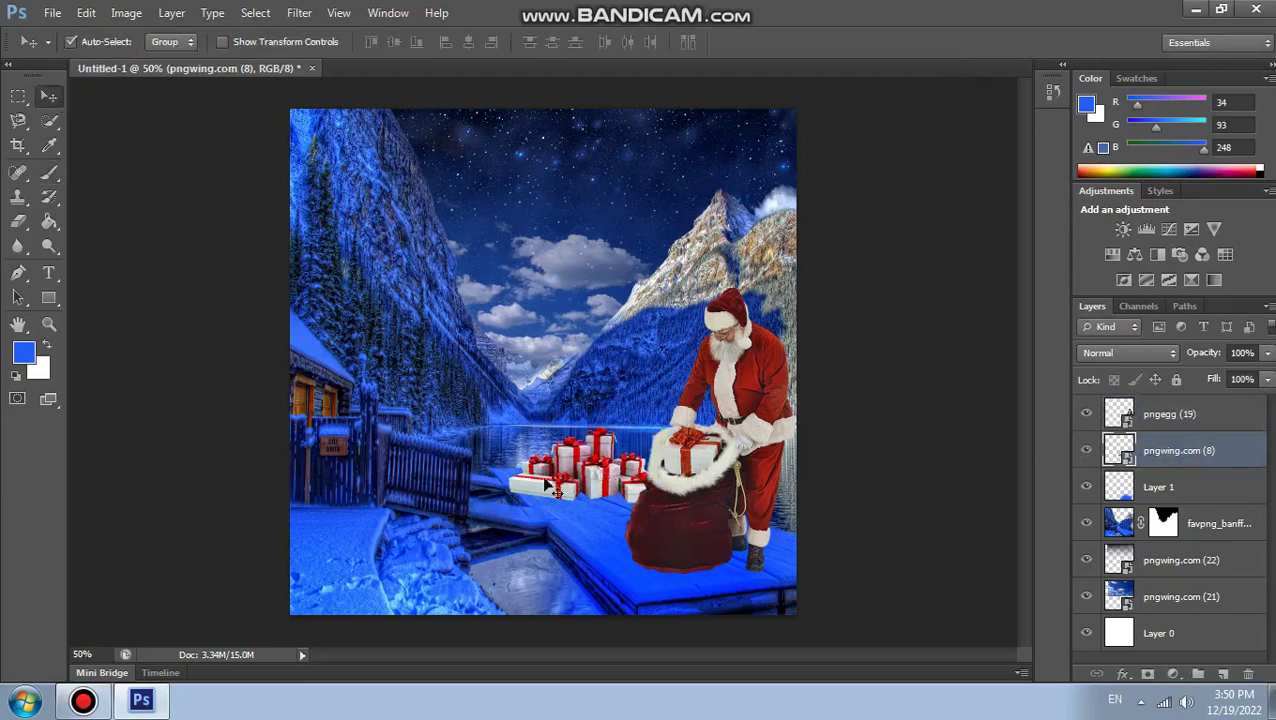
left_click_drag(545, 481, 548, 474)
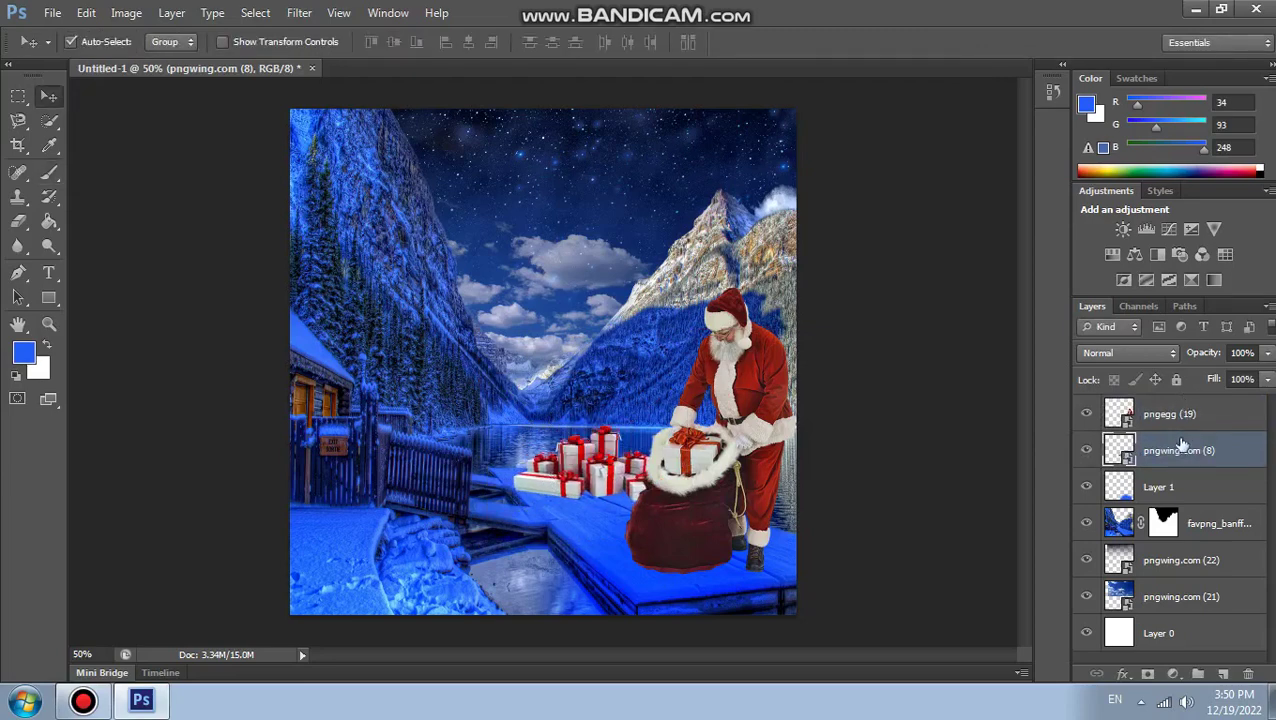
Add Layer 2 beneath the presents and paint a blue stroke on the dock.
left_click(1224, 676)
left_click_drag(1180, 455, 1150, 487)
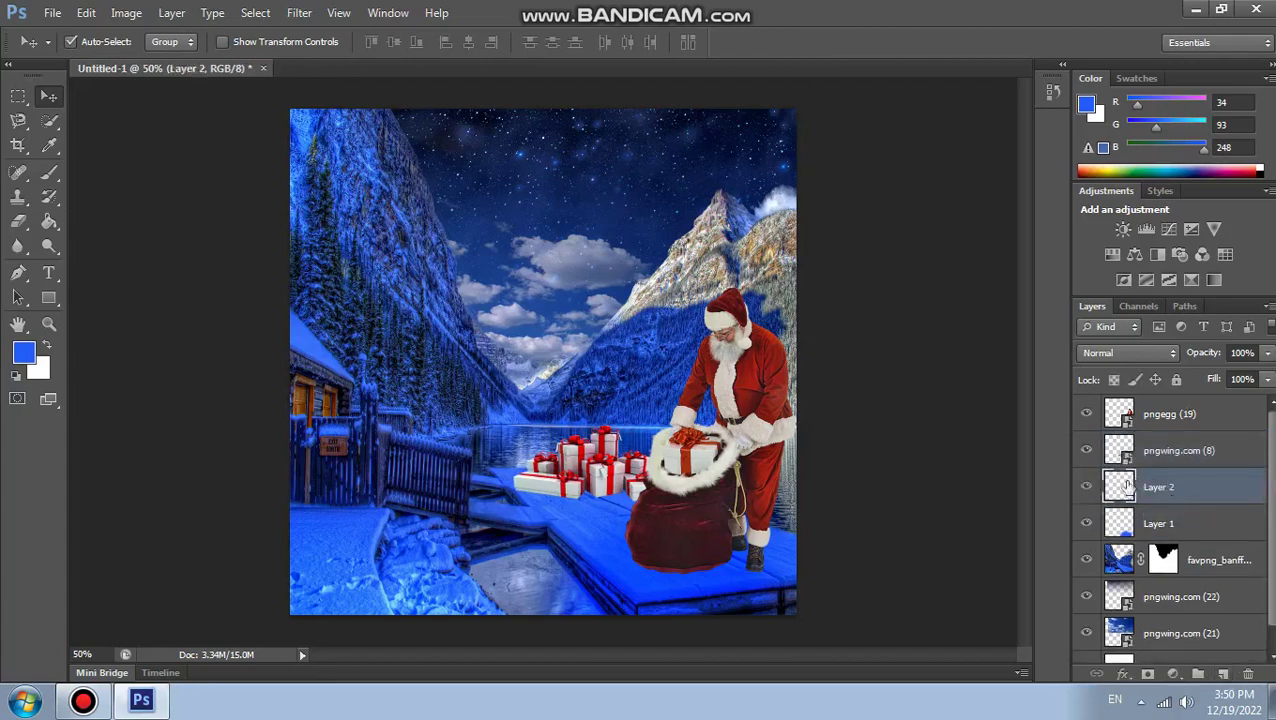
left_click(49, 172)
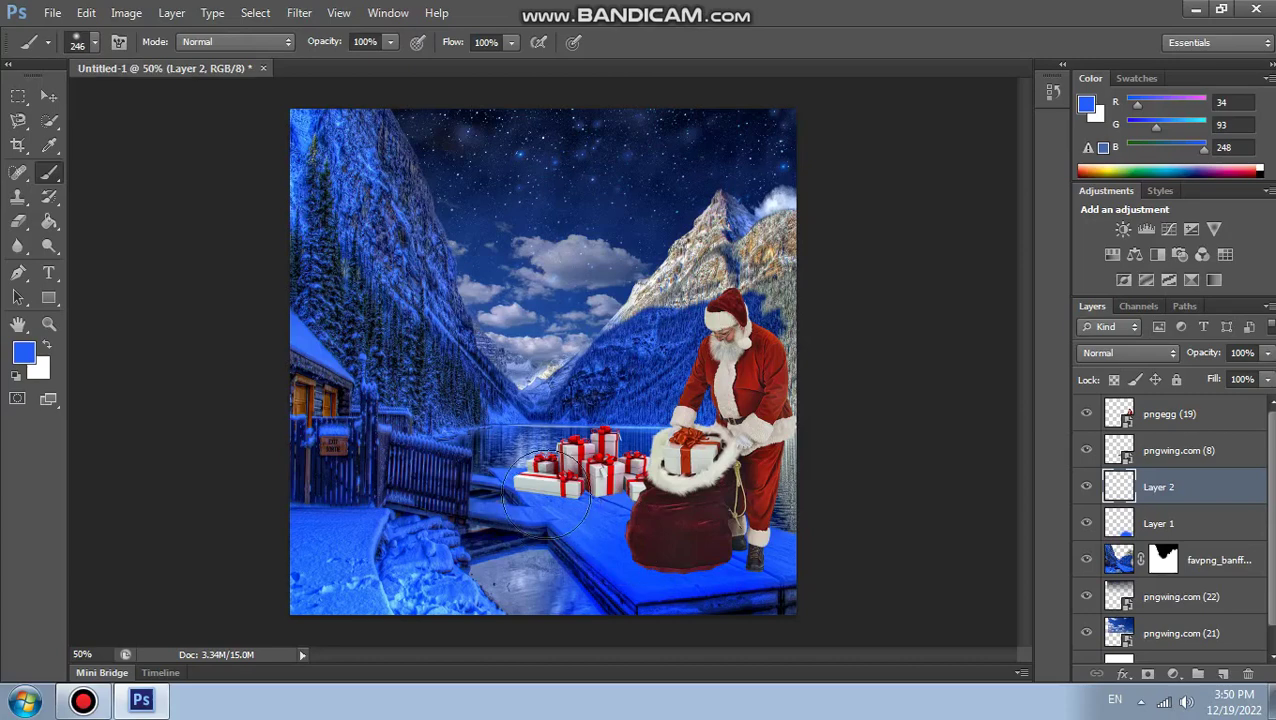
left_click_drag(545, 497, 703, 500)
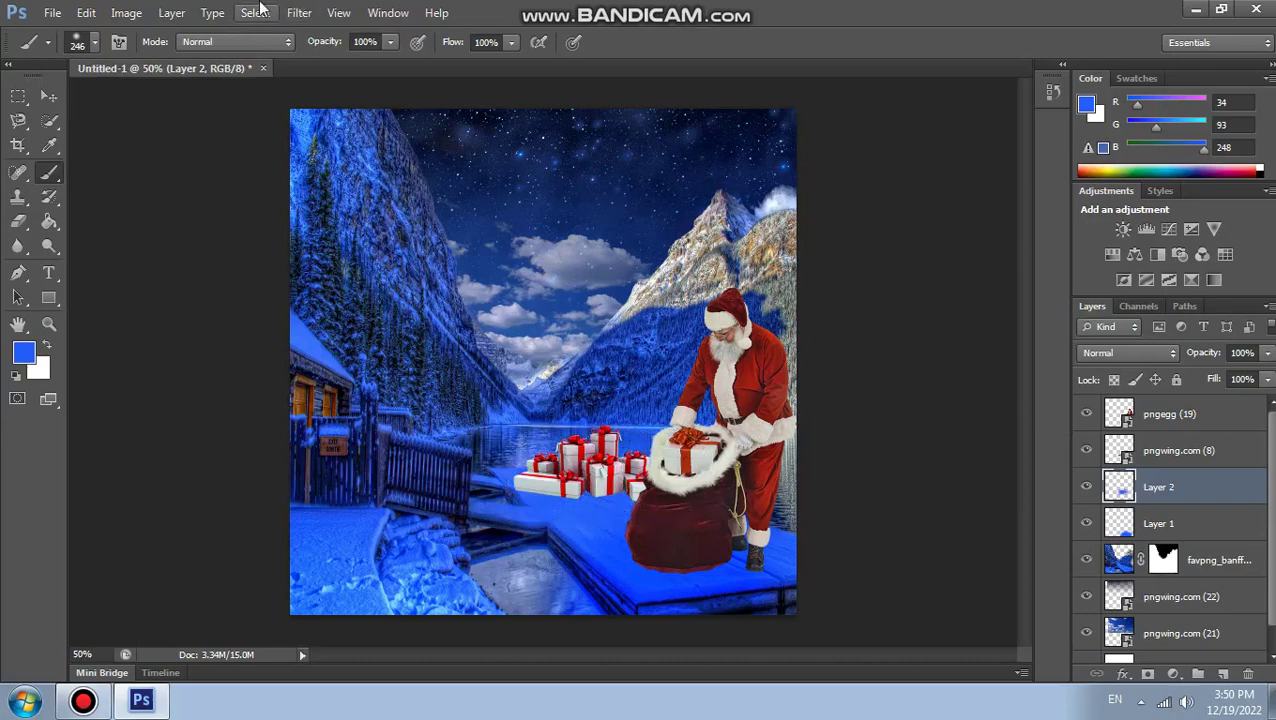
Set Layer 2 to Overlay, compare it, and reselect the Santa layer.
left_click(1160, 353)
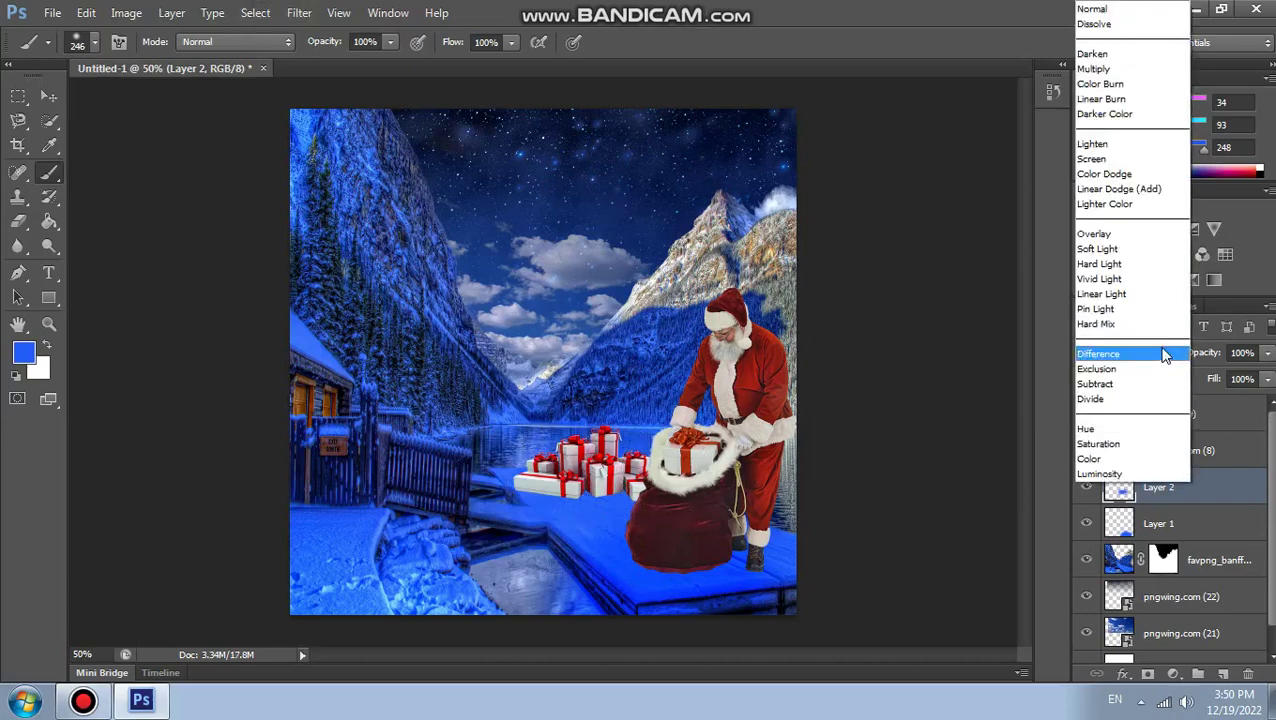
left_click(1120, 232)
left_click(1087, 487)
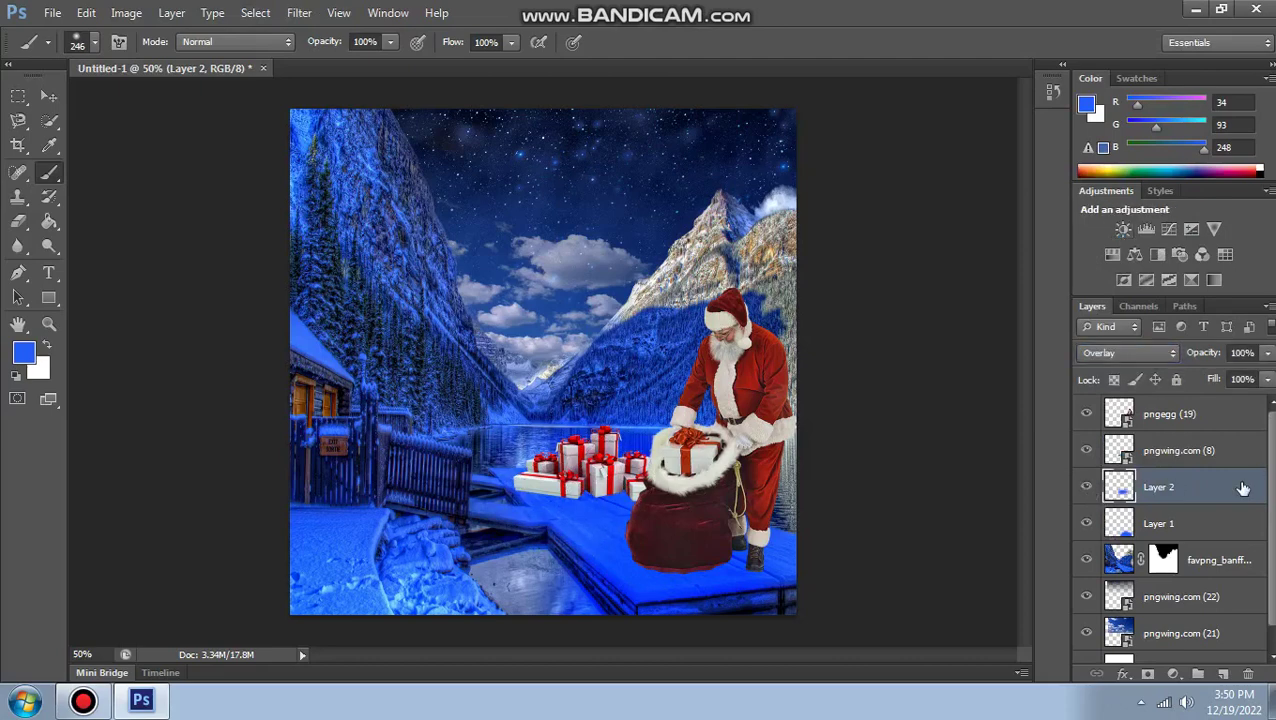
left_click(58, 95)
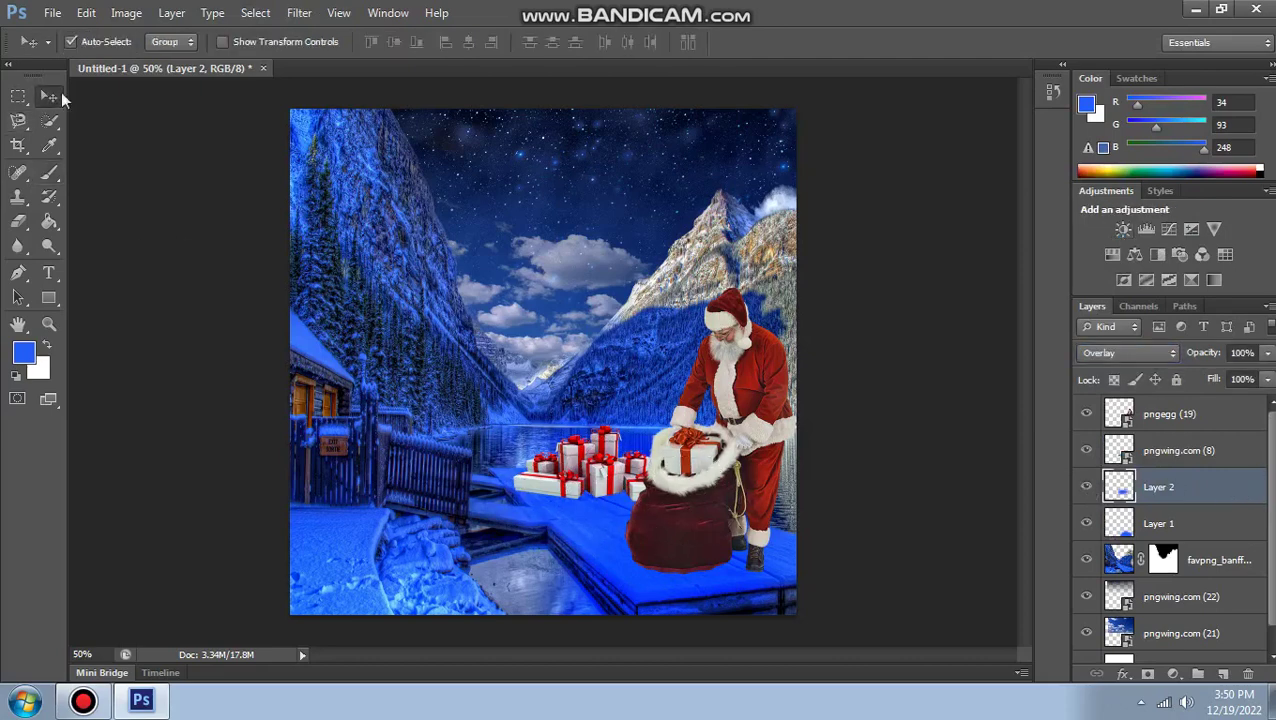
left_click(718, 523)
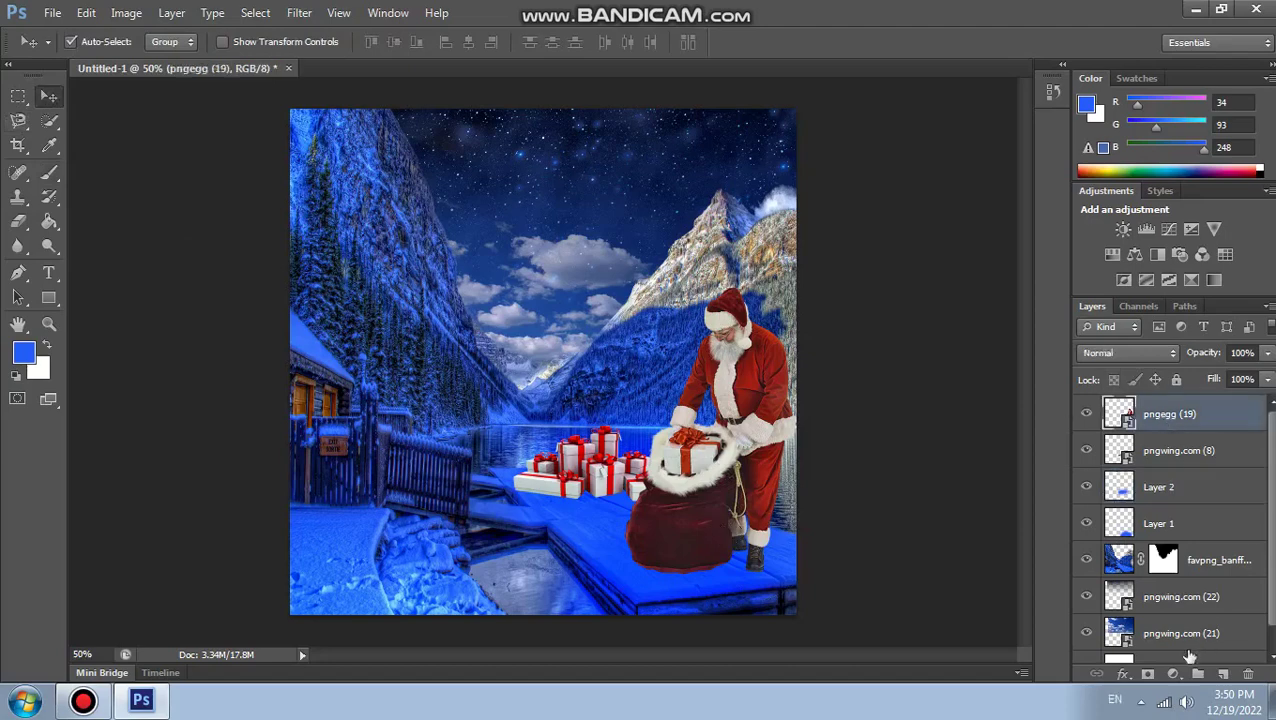
Add a Hue/Saturation adjustment clipped to the Santa layer and edit its Saturation.
left_click(1173, 673)
left_click(1166, 441)
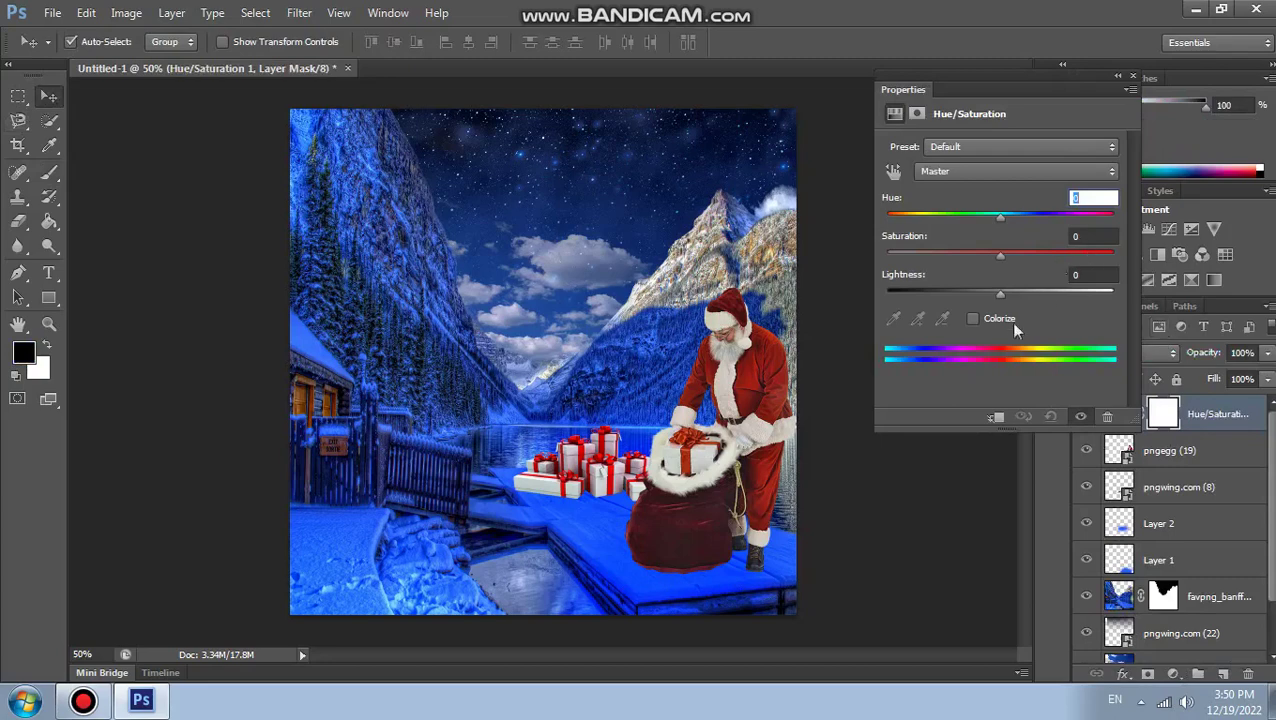
left_click(993, 416)
left_click(1102, 236)
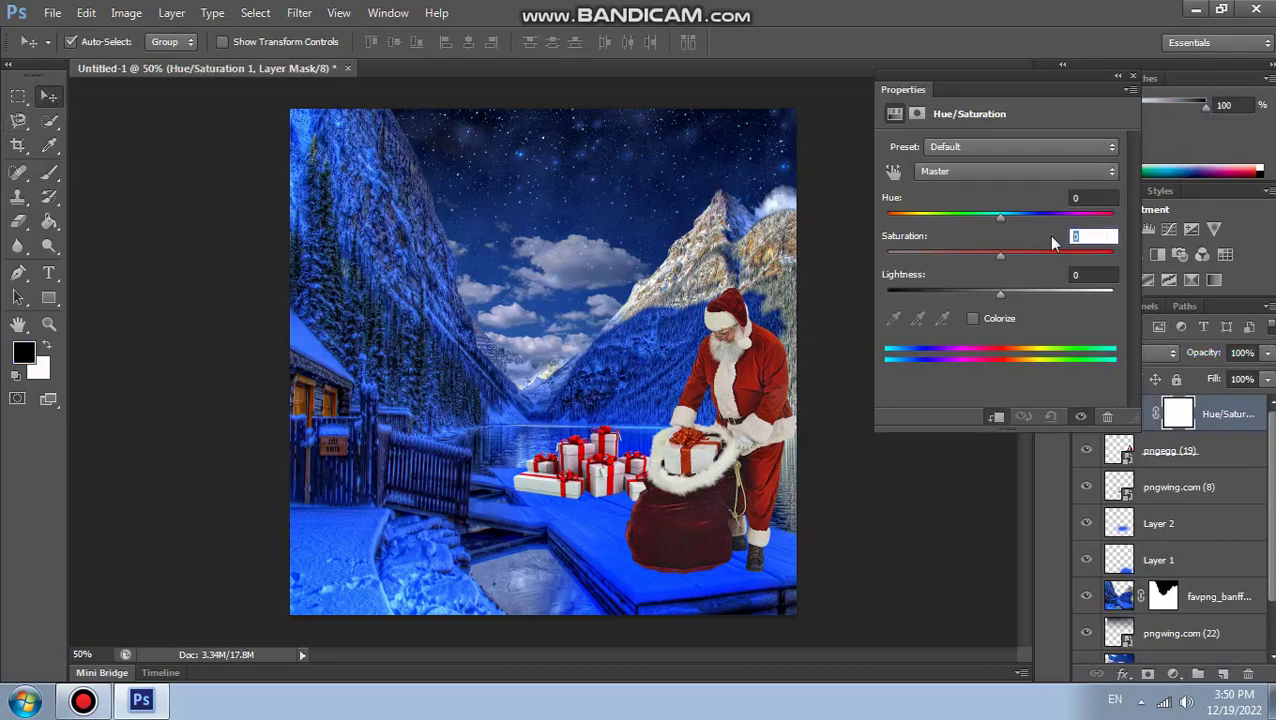
type("-40")
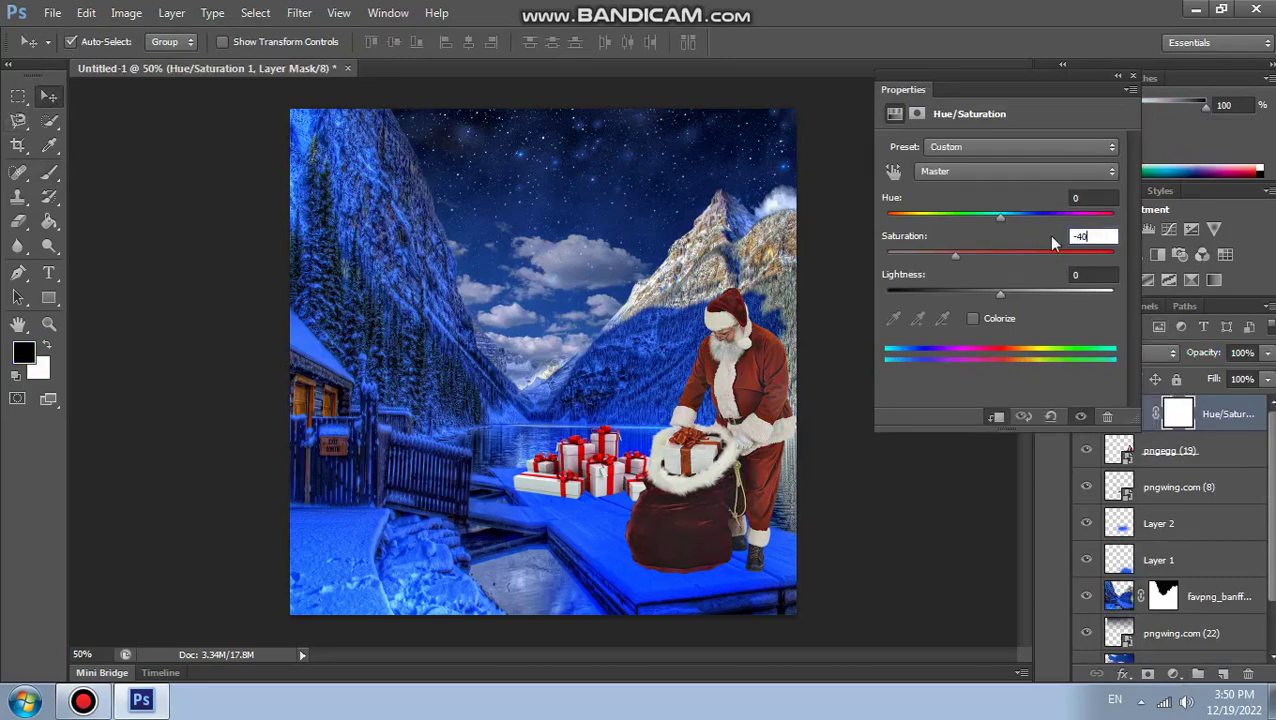
left_click(1133, 77)
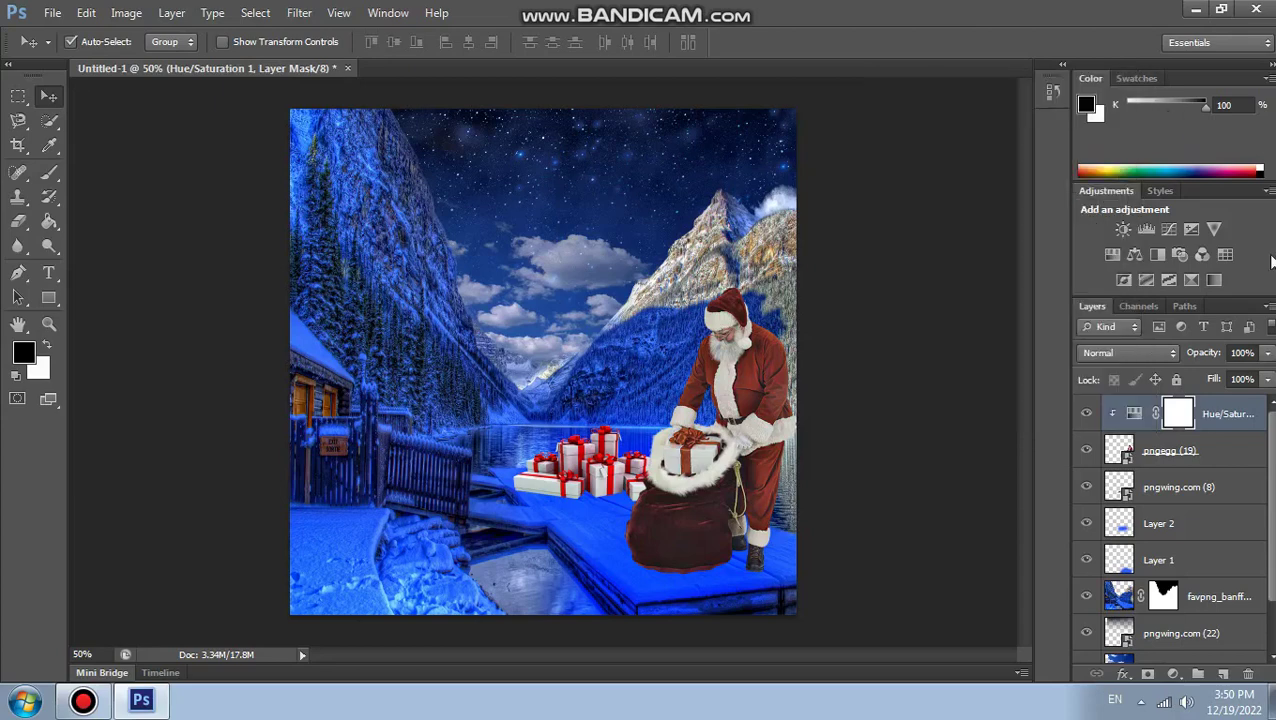
left_click(52, 13)
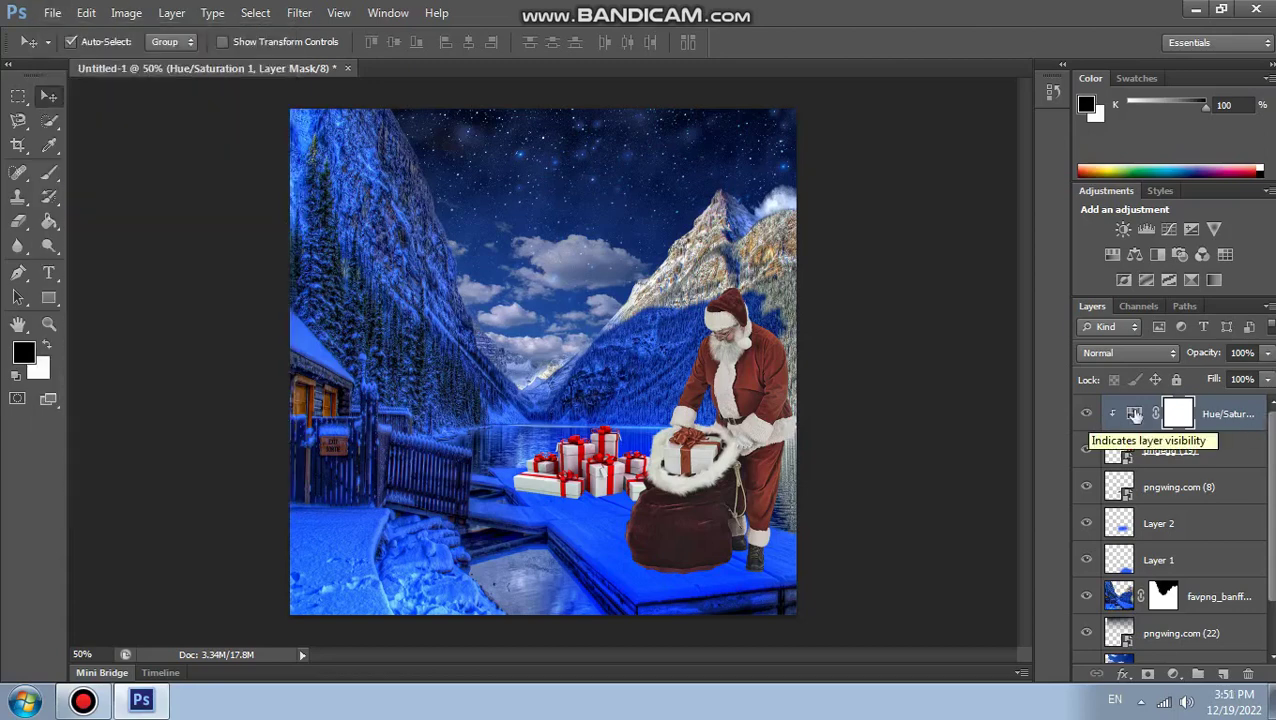
Change the clipped Hue/Saturation adjustment's Saturation to +13.
double_click(1134, 413)
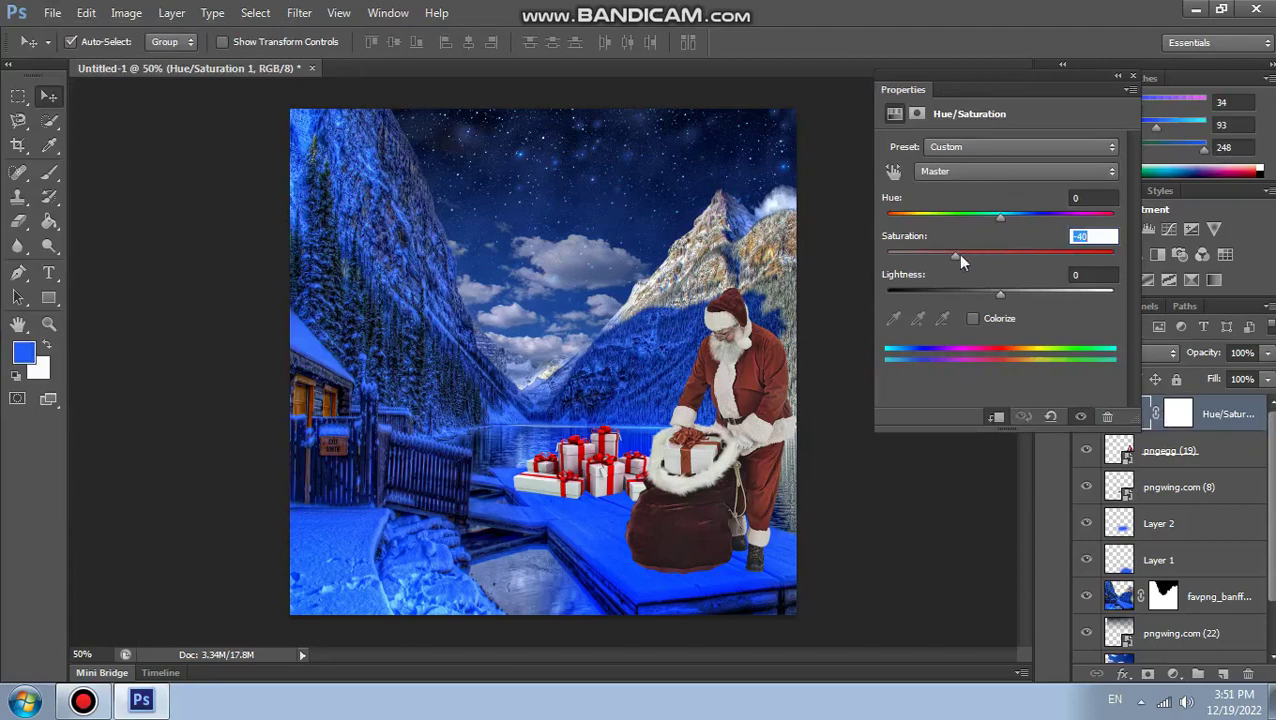
left_click_drag(960, 260, 1031, 253)
left_click(1133, 77)
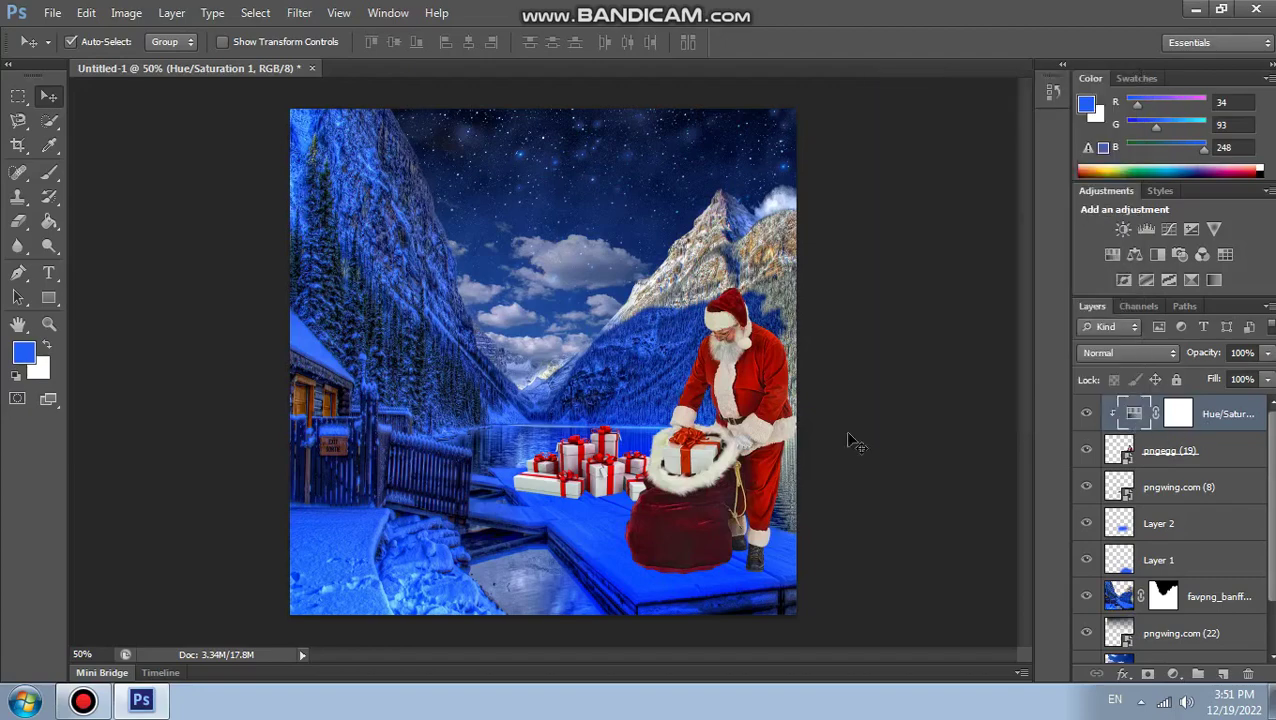
left_click(52, 13)
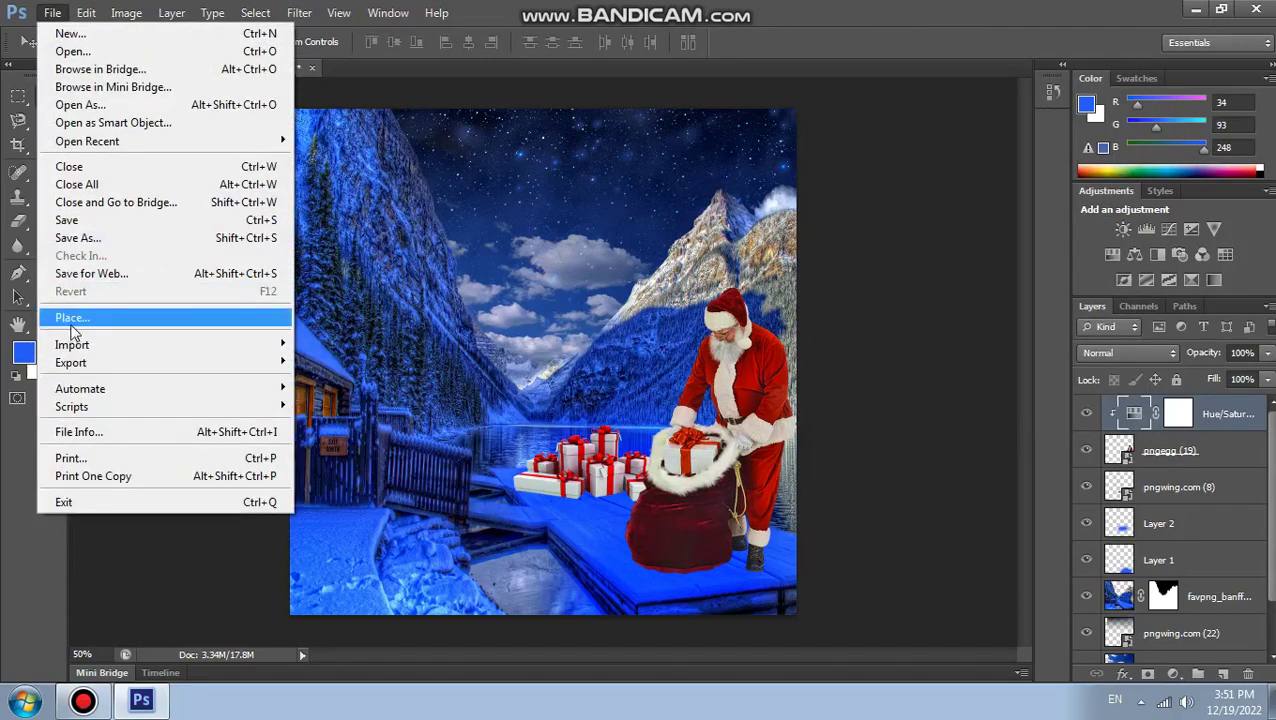
Place the coloured straight-lines PNG and zoom the view to 200%.
left_click(72, 318)
double_click(1031, 330)
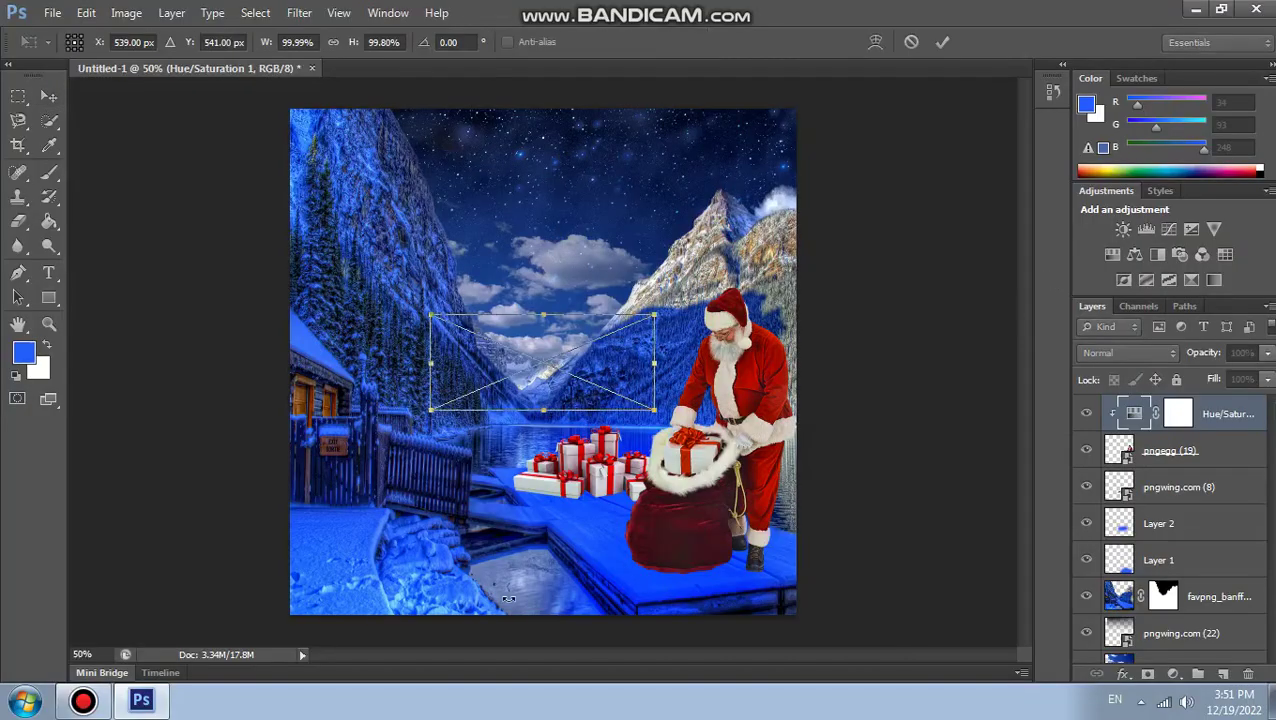
key("ctrl+plus")
key("ctrl+plus")
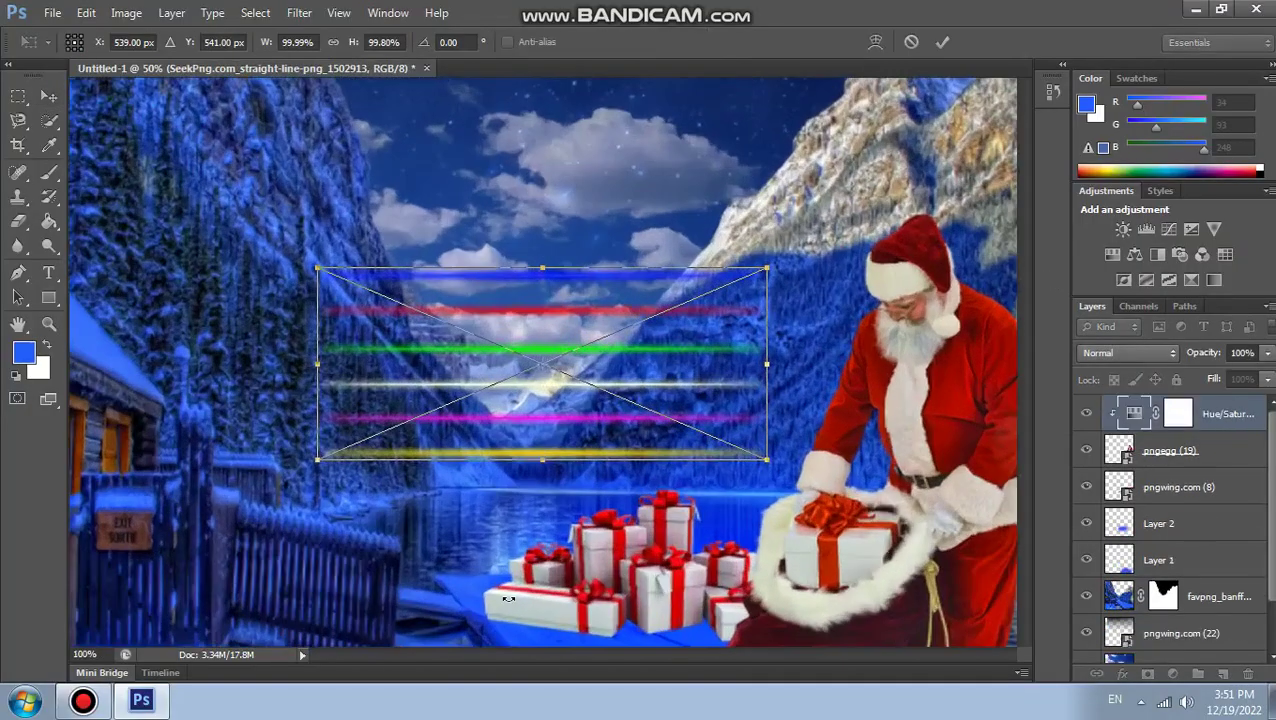
key("ctrl+plus")
scroll(793, 465, "down", 2)
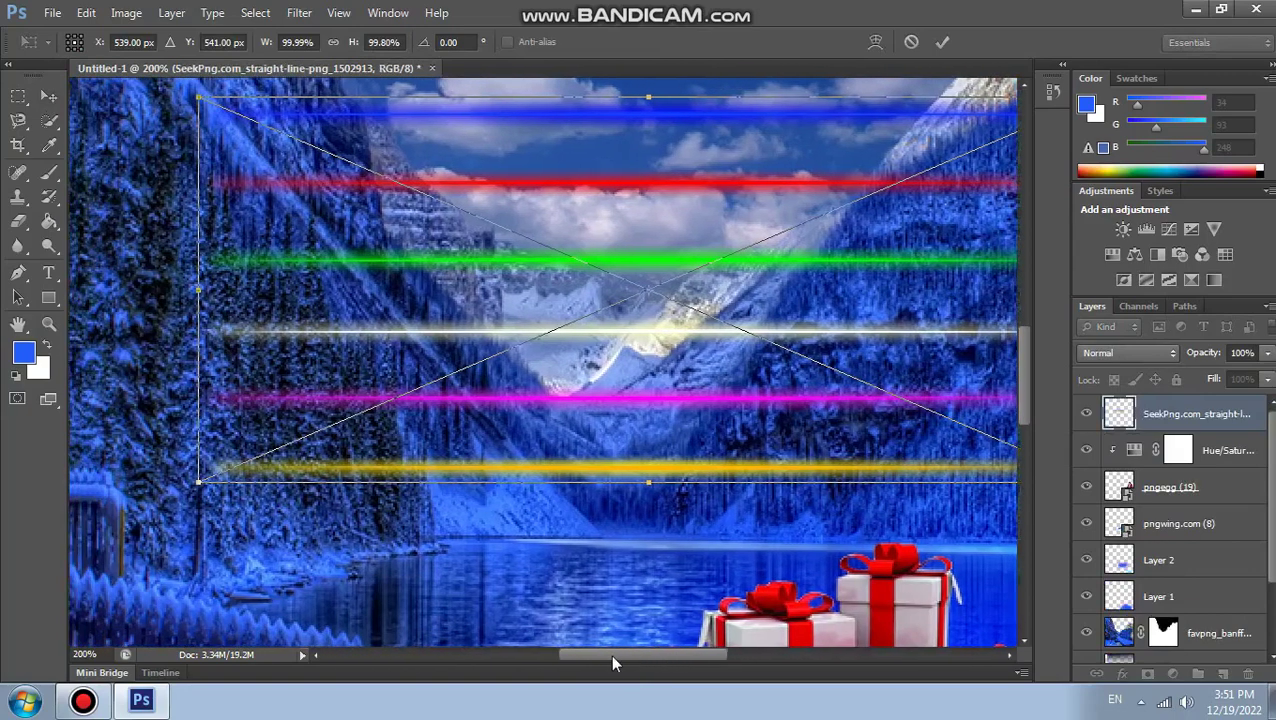
Scale the lines to about half size, tilt them about 9.5° and position them on the fence.
left_click_drag(631, 662, 599, 662)
left_click_drag(273, 102, 846, 228)
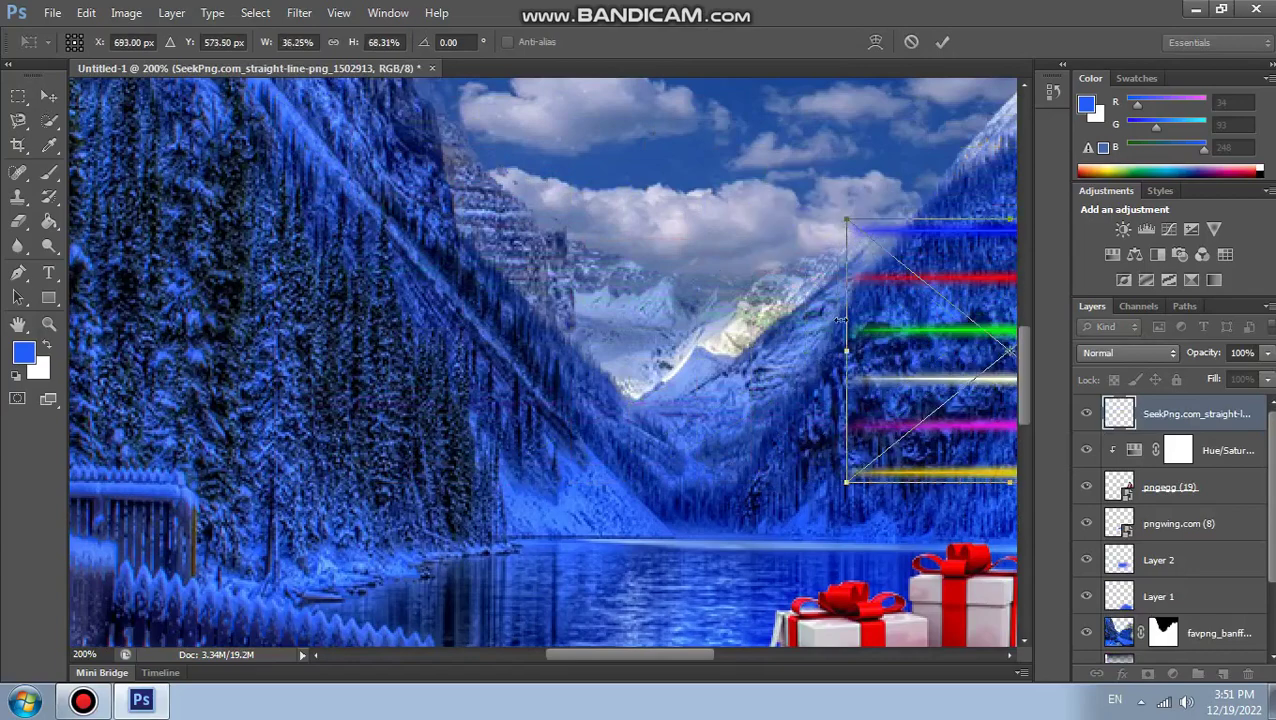
scroll(858, 305, "down", 2)
scroll(858, 305, "down", 3)
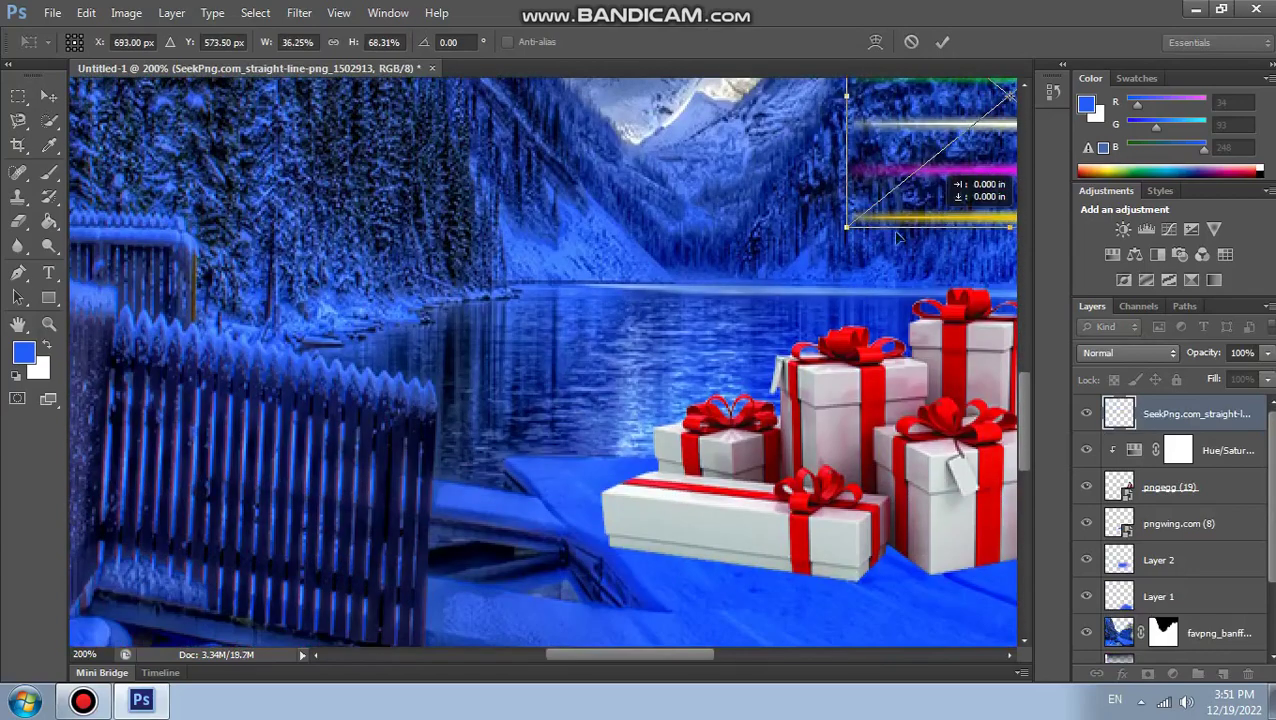
mouse_move(950, 207)
left_mouse_down()
mouse_move(248, 570)
mouse_move(205, 578)
left_mouse_up()
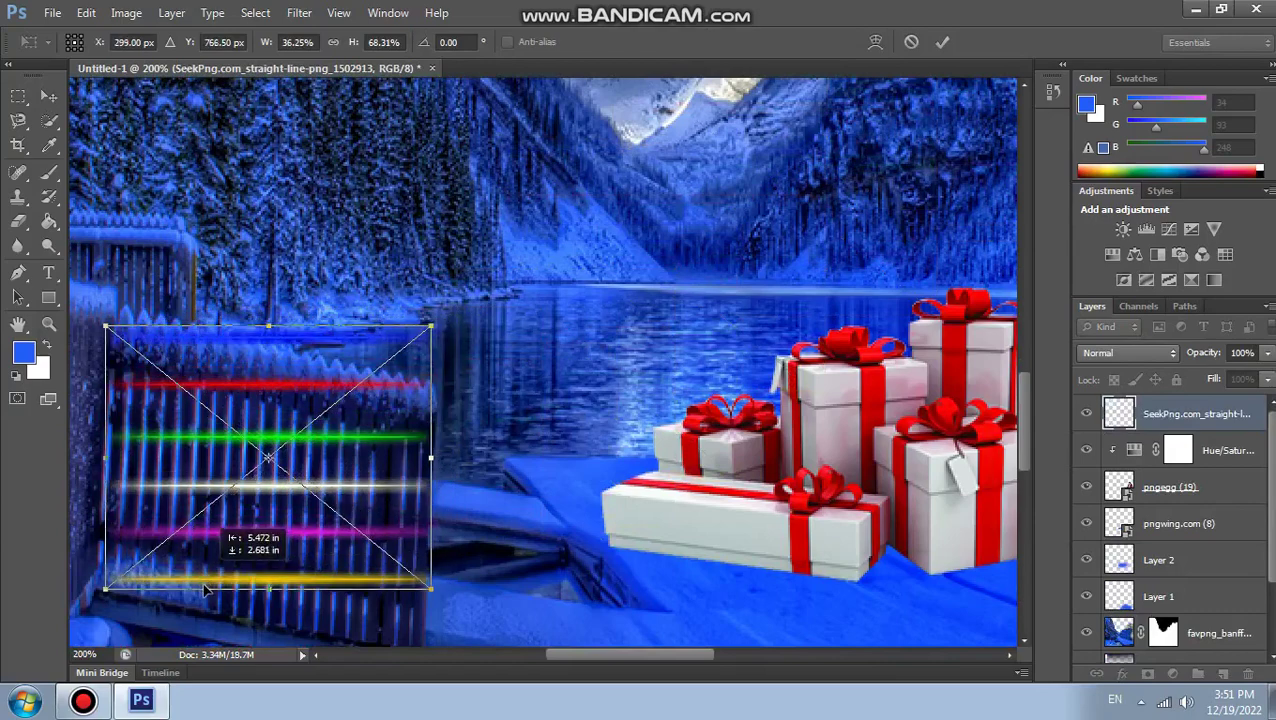
left_click_drag(440, 305, 465, 336)
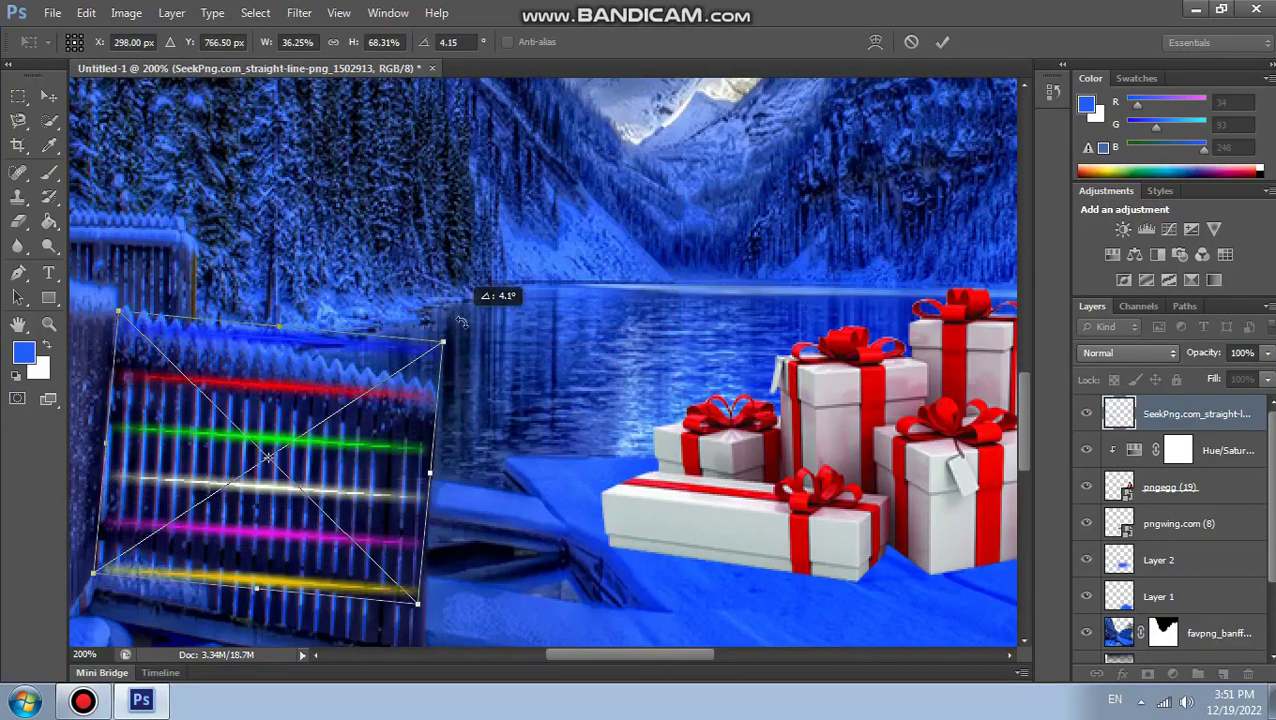
scroll(465, 336, "down", 1)
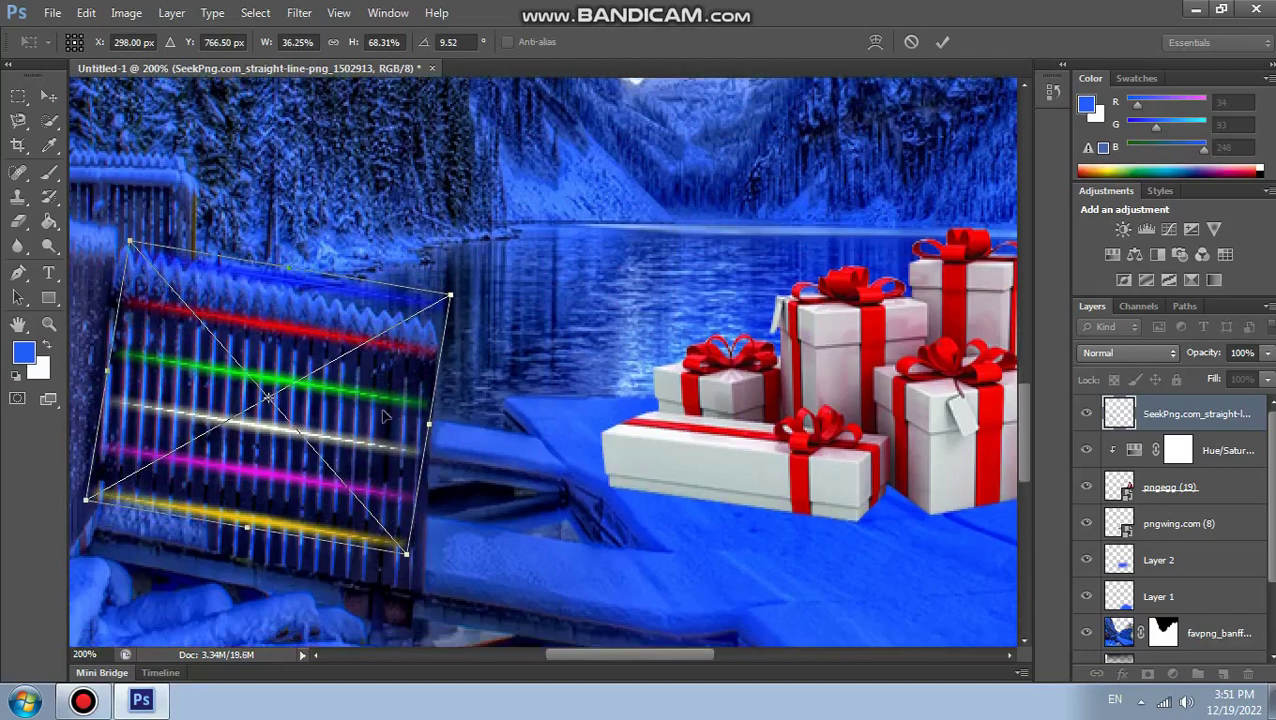
left_click_drag(383, 360, 386, 376)
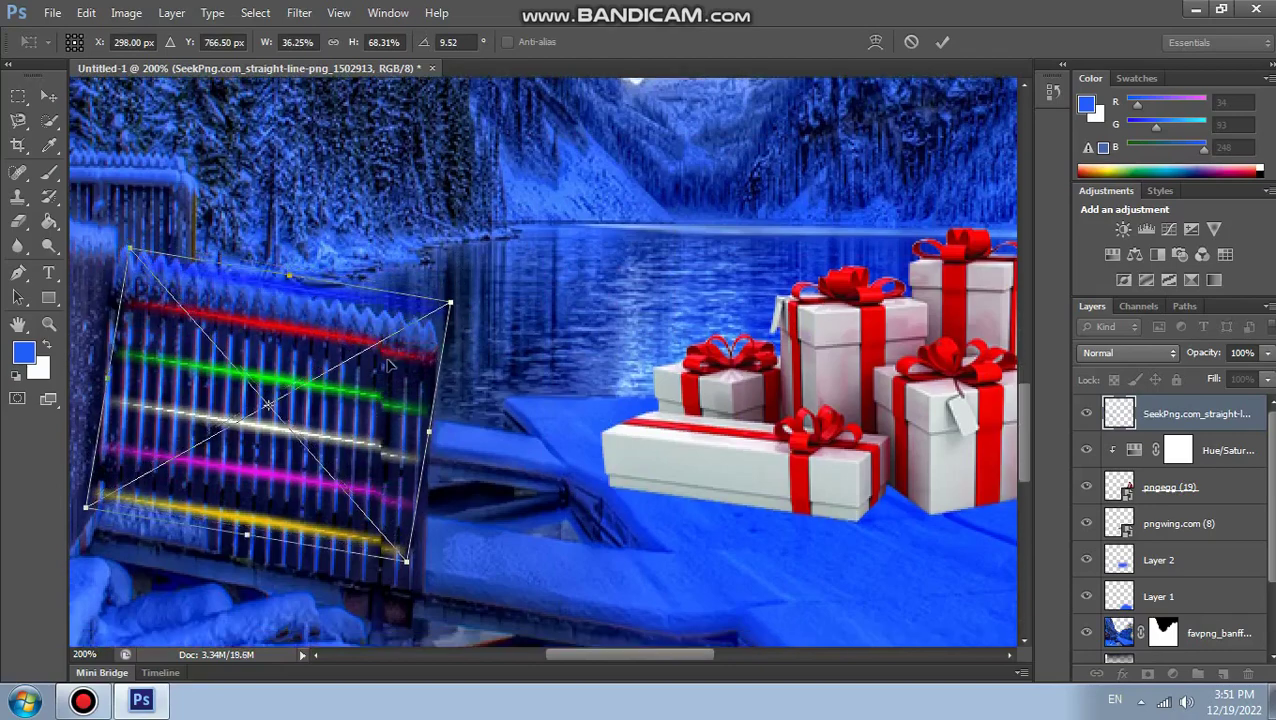
left_click(944, 42)
Distort the light lines' four corners to follow the fence's slant and perspective, then apply.
left_click(86, 12)
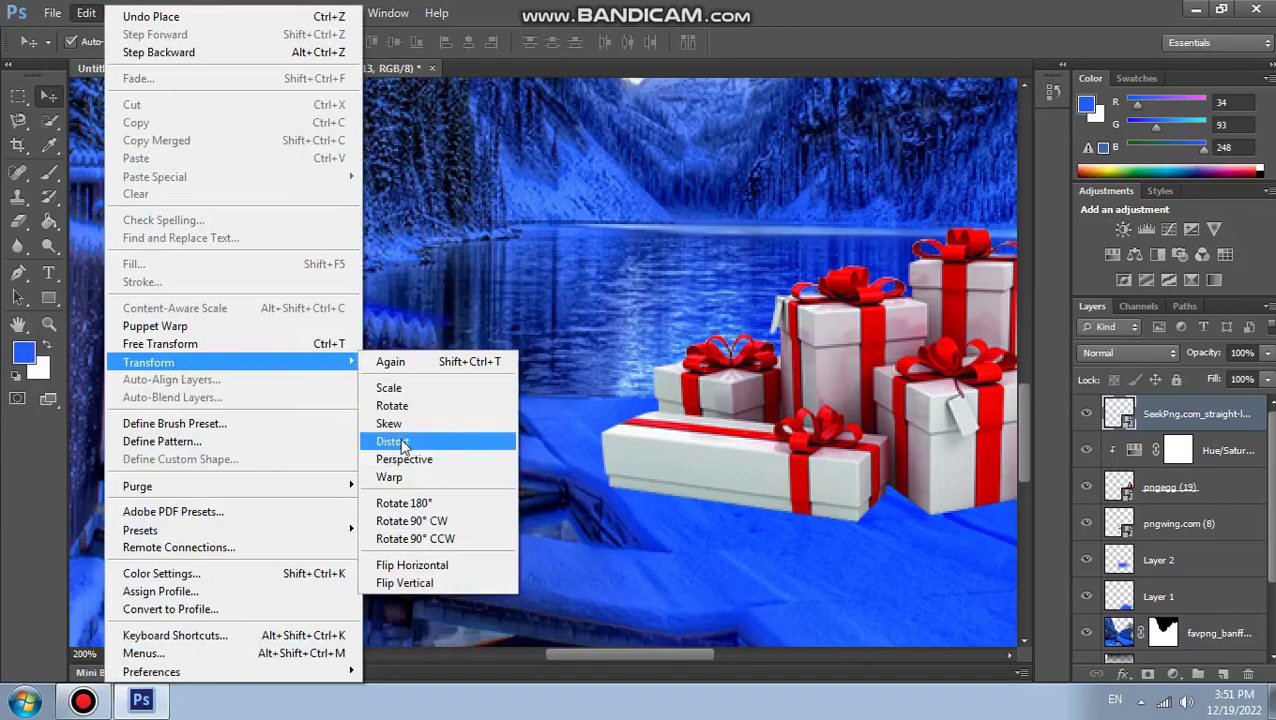
left_click(400, 442)
left_click_drag(414, 572, 411, 595)
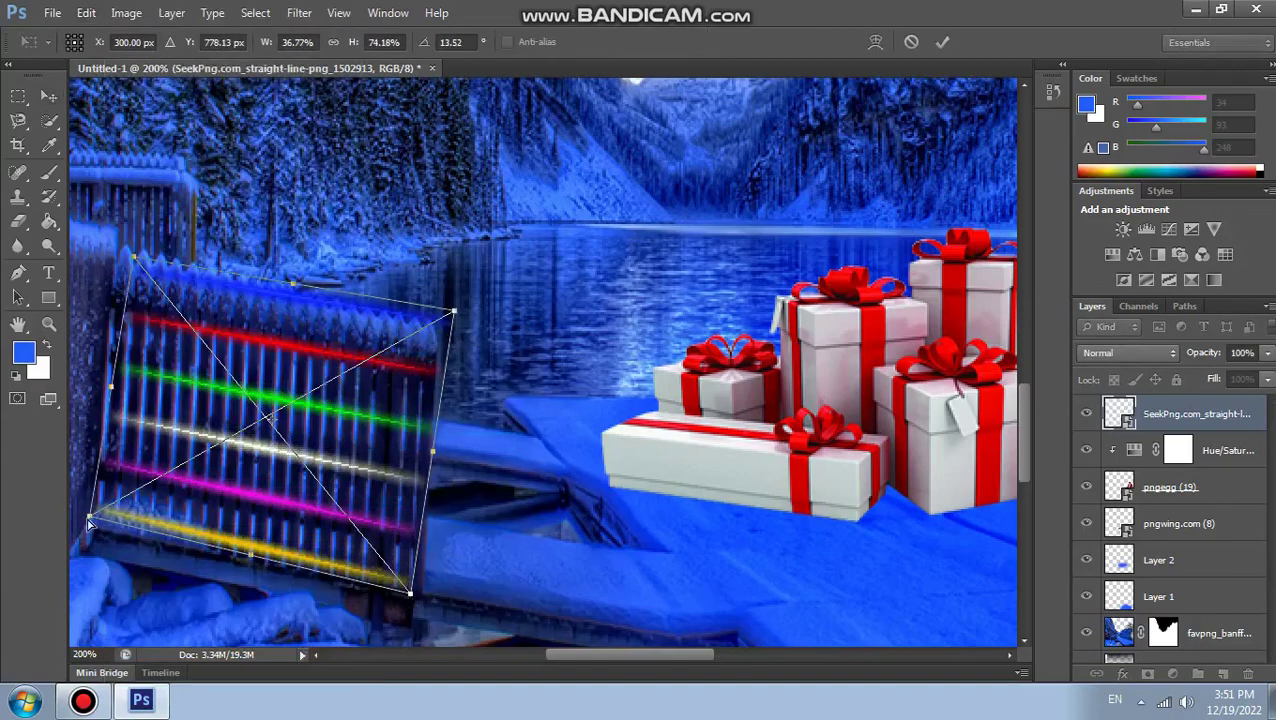
left_click_drag(88, 520, 92, 528)
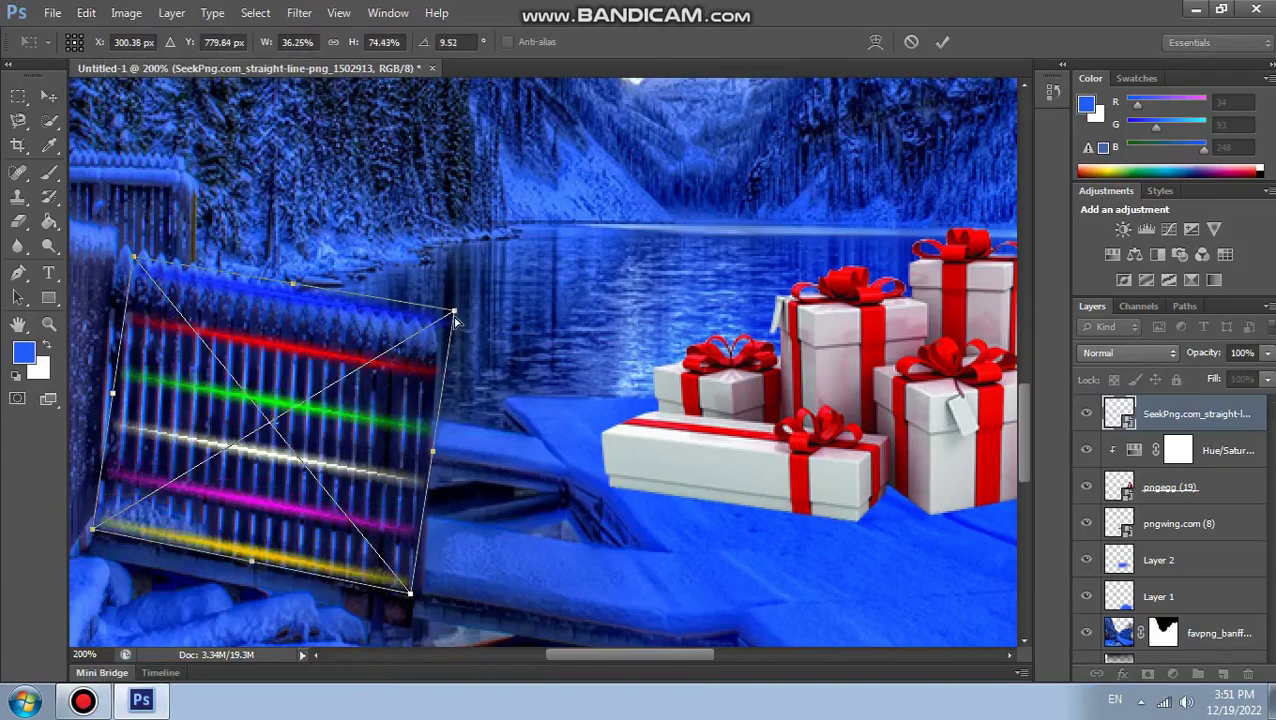
left_click_drag(455, 318, 435, 322)
left_click_drag(135, 261, 118, 251)
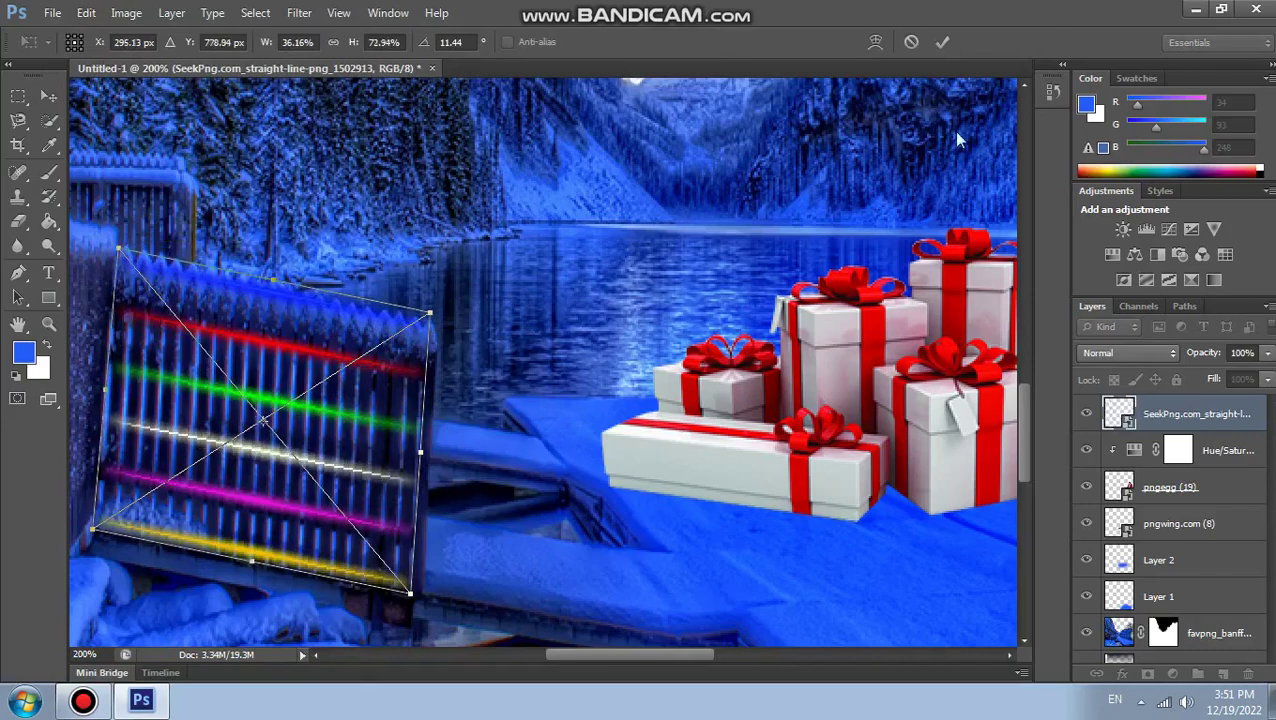
left_click(943, 42)
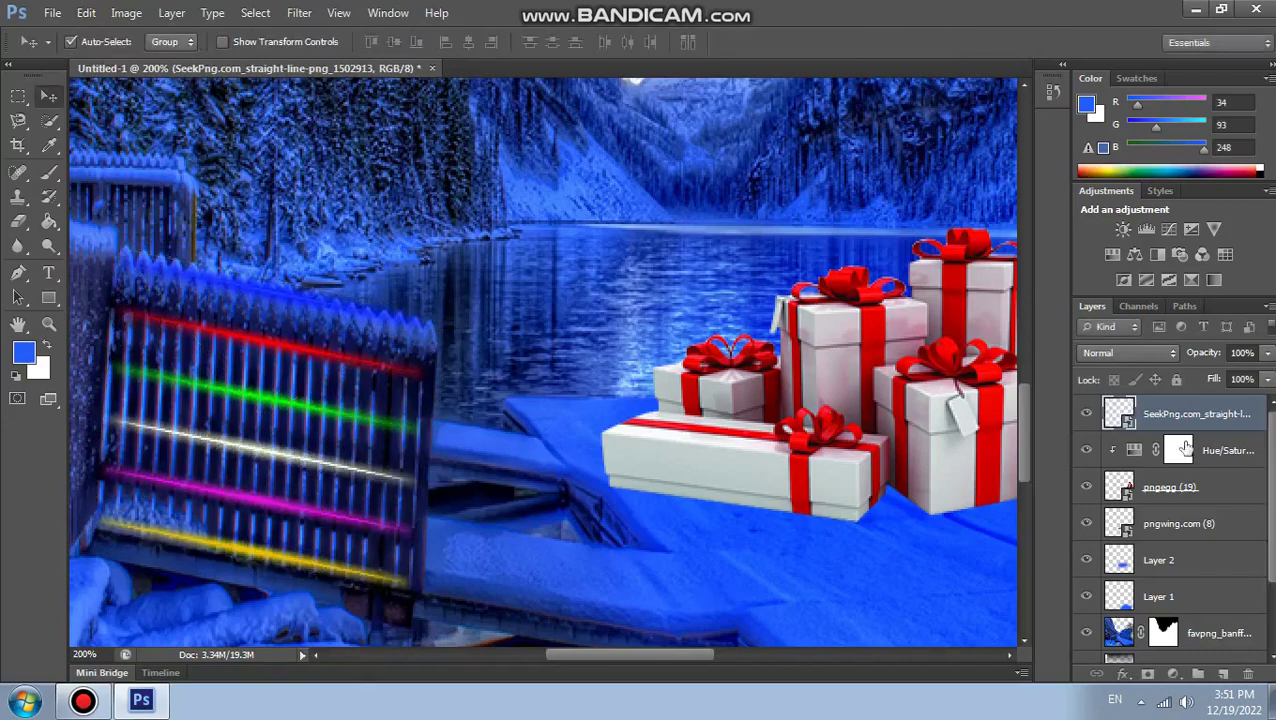
Place another copy of the straight-line PNG and rotate it about 89° to vertical.
left_click(49, 12)
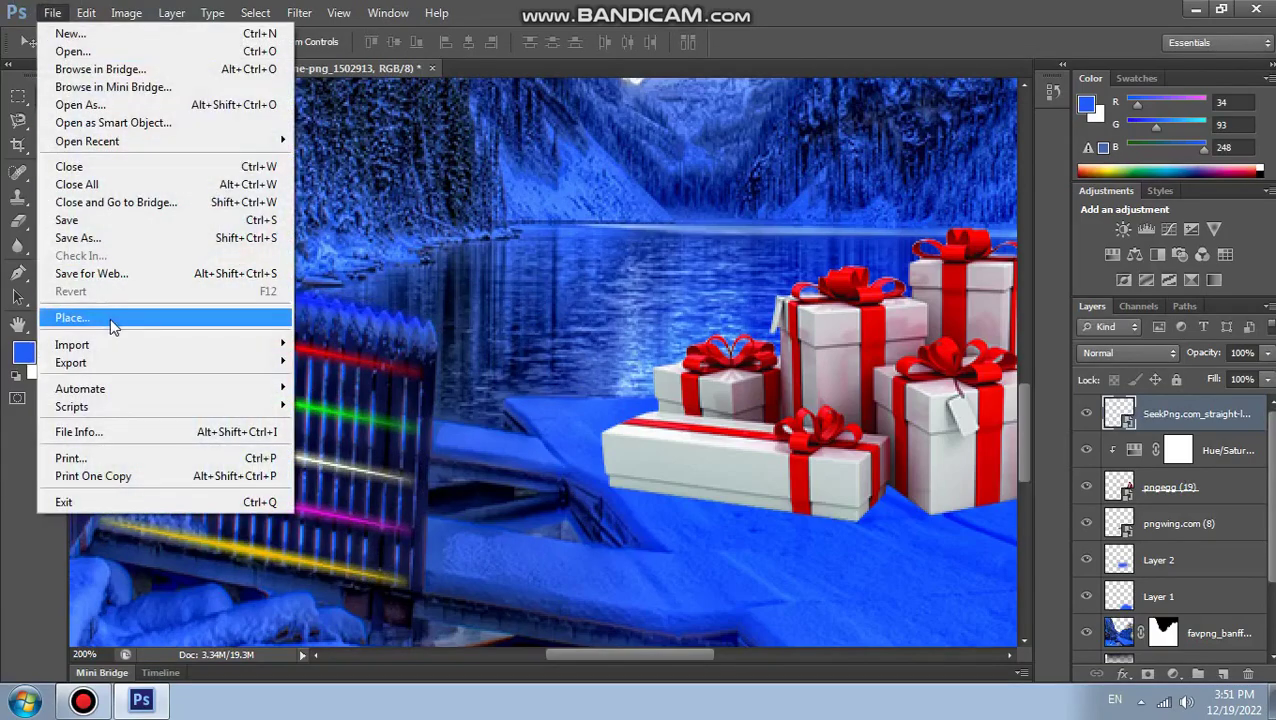
left_click(60, 319)
double_click(1090, 270)
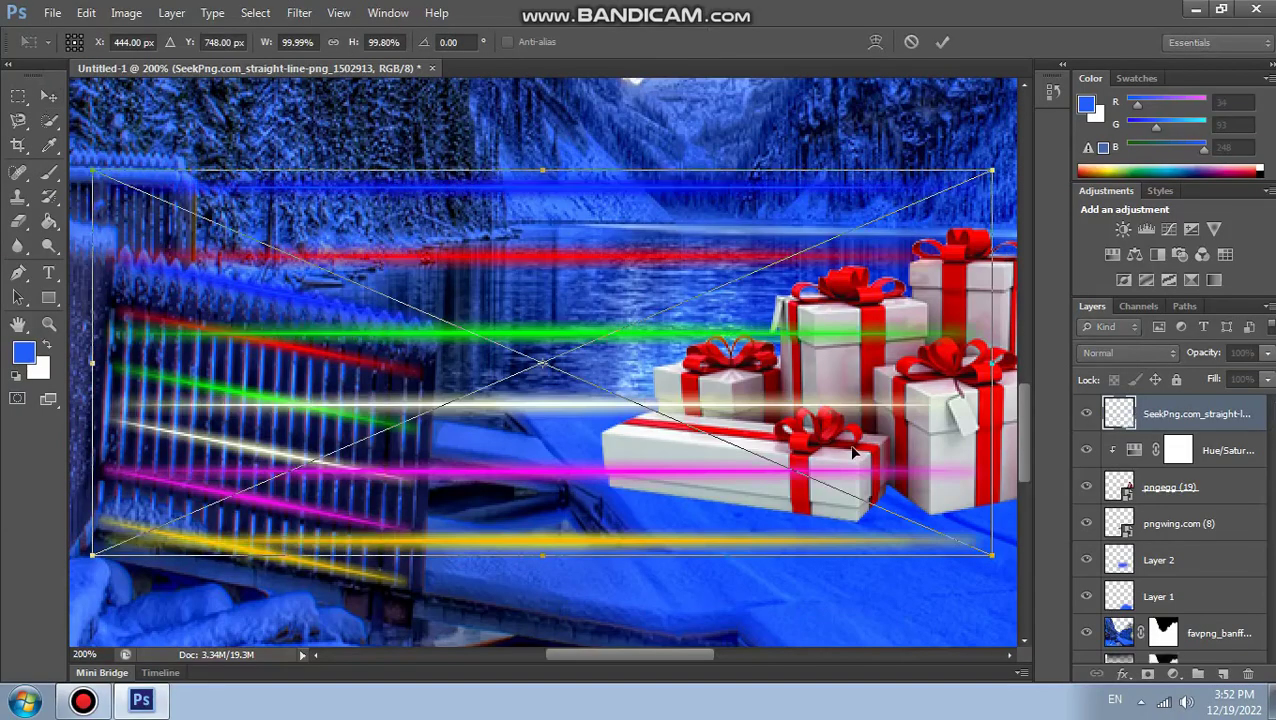
key("ctrl+minus")
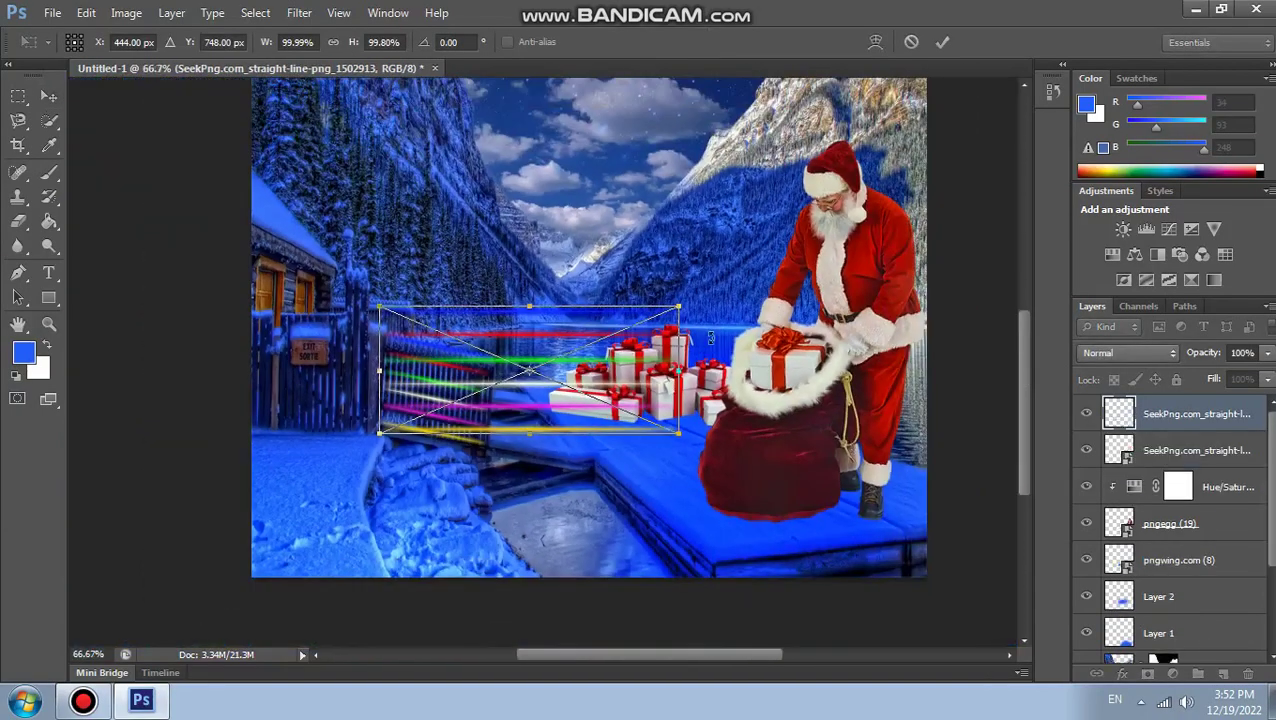
mouse_move(690, 285)
left_mouse_down()
mouse_move(613, 465)
mouse_move(583, 480)
mouse_move(420, 455)
left_mouse_up()
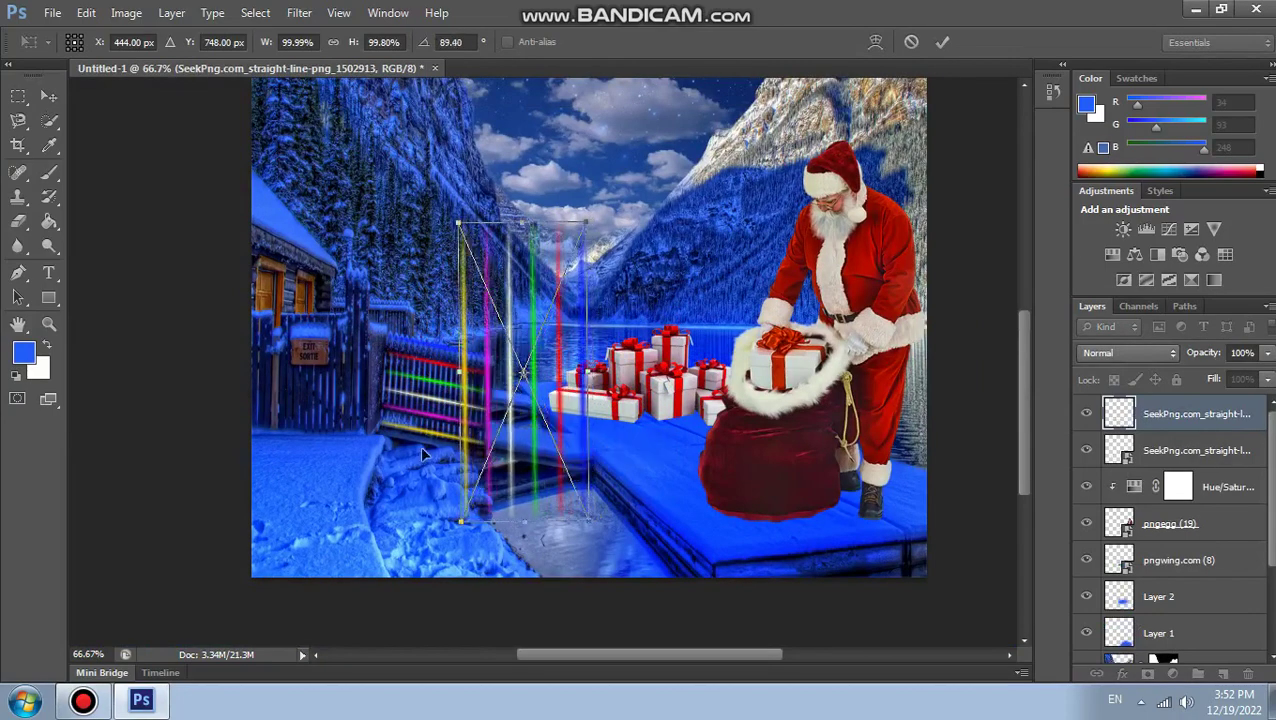
Shorten the vertical lines from the bottom and move them onto the fence beside the sign.
key("ctrl+plus")
key("ctrl+plus")
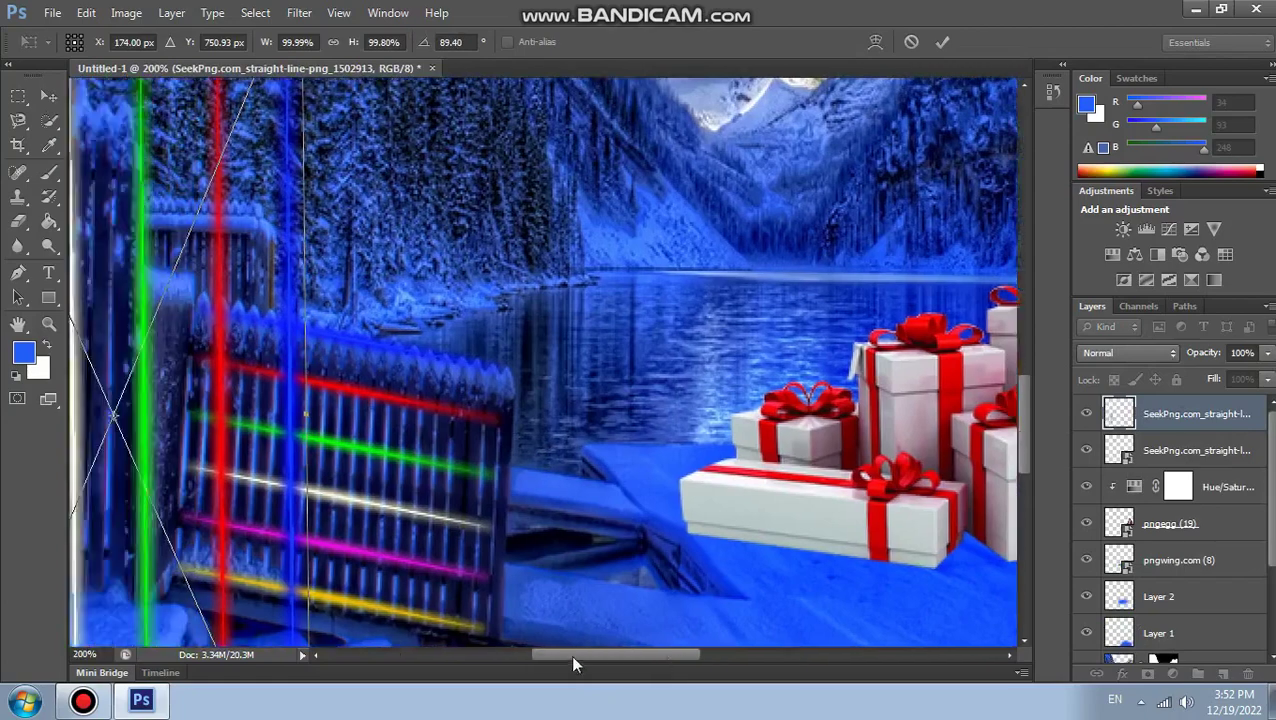
left_click_drag(580, 654, 505, 654)
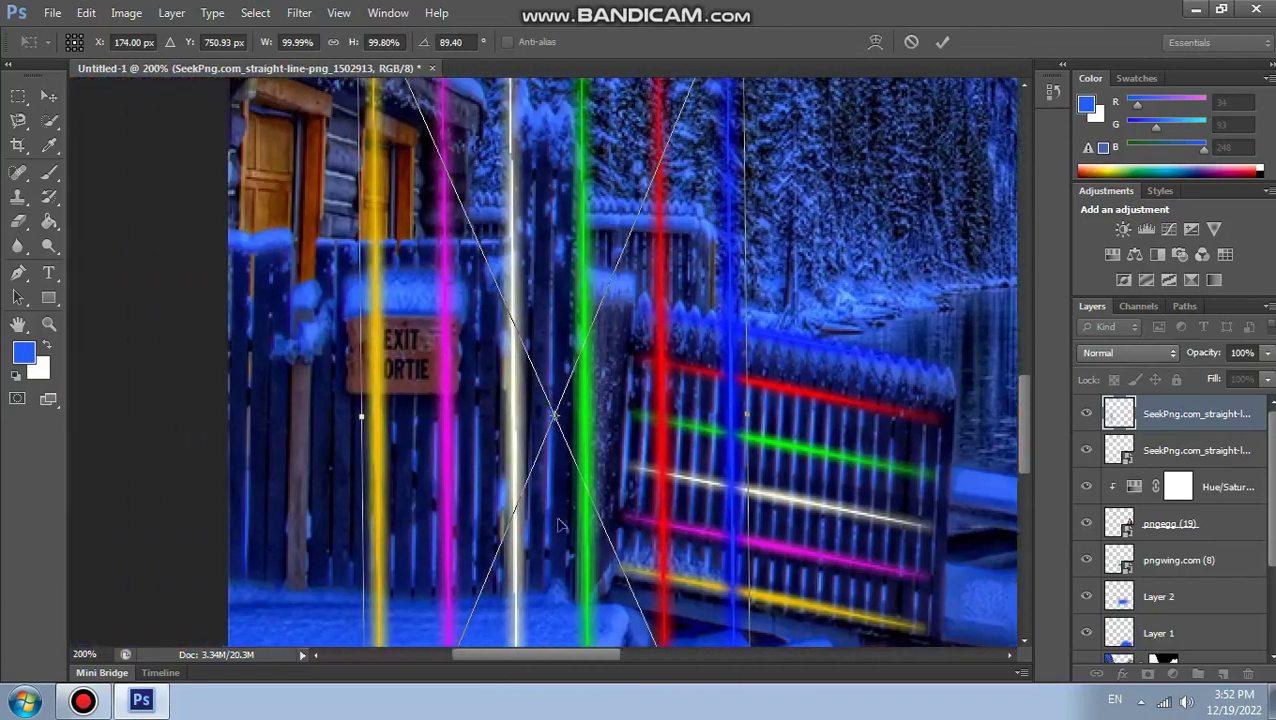
scroll(564, 500, "down", 3)
scroll(564, 500, "down", 2)
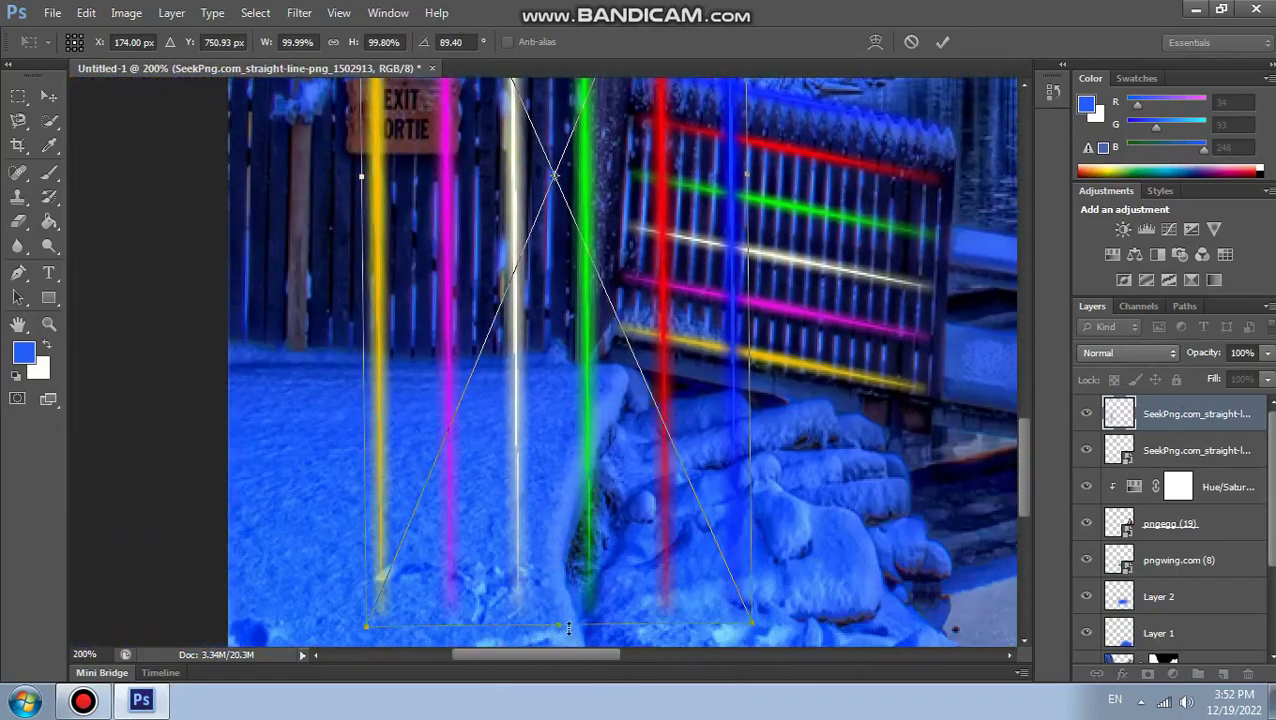
left_click_drag(568, 628, 560, 178)
scroll(590, 389, "up", 2)
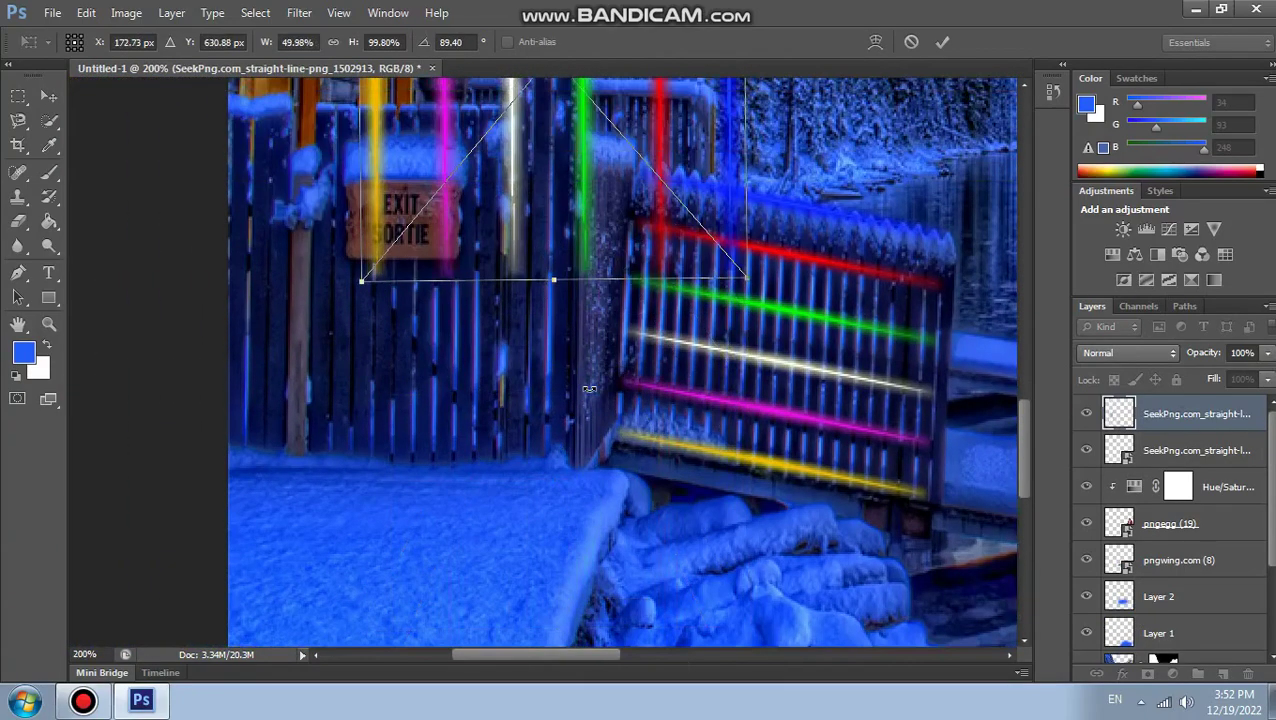
scroll(590, 389, "up", 4)
left_click_drag(578, 184, 499, 374)
Trim the lines' top, narrow both sides, fine-tune their height and commit the transform.
left_click_drag(465, 226, 467, 314)
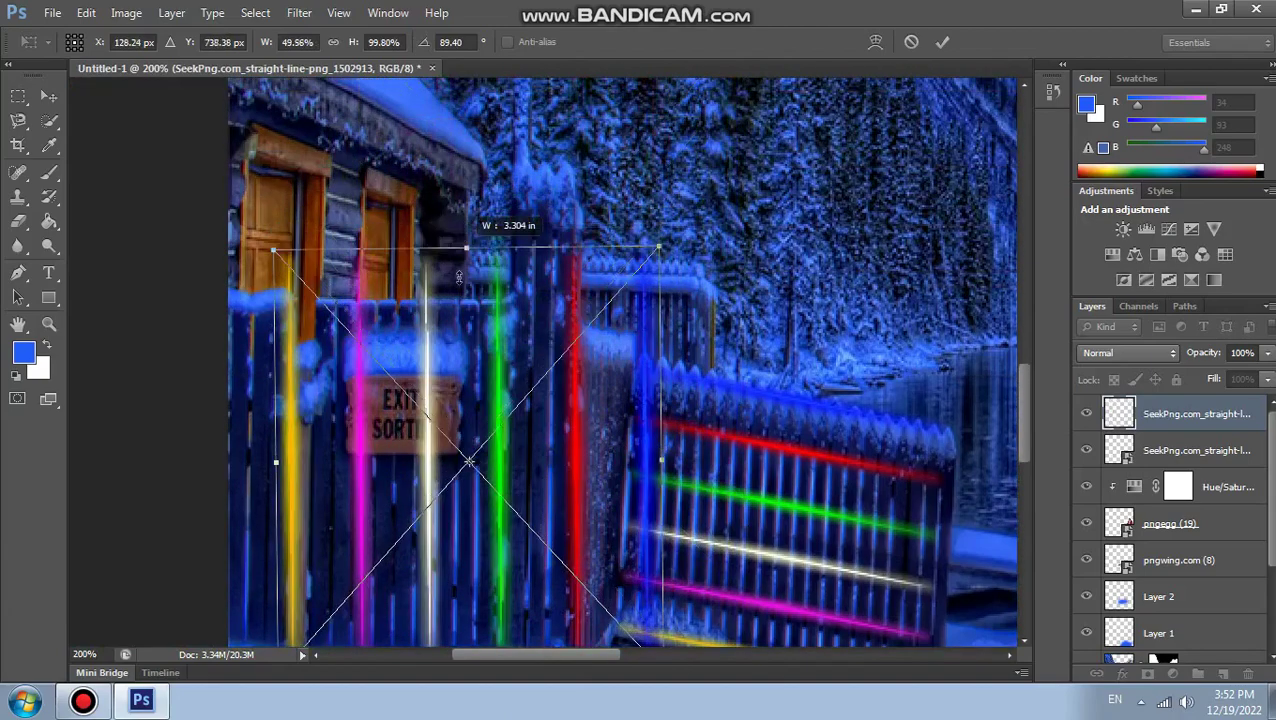
scroll(638, 286, "down", 2)
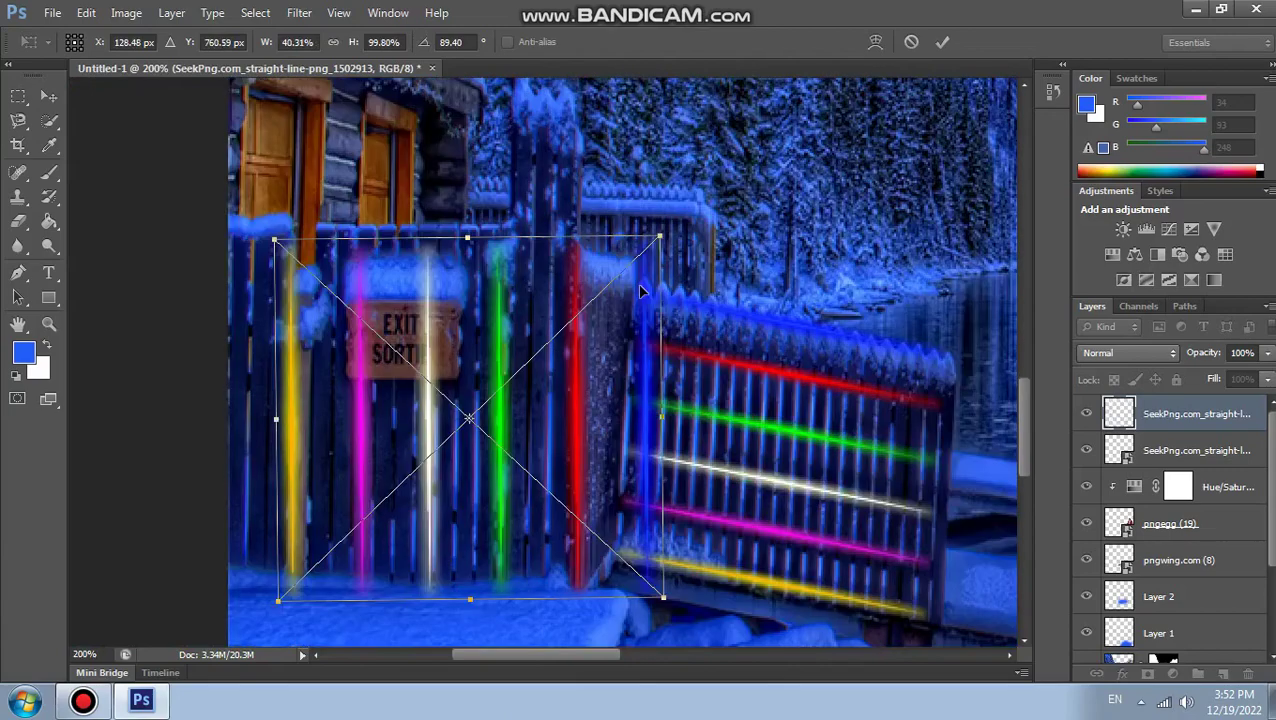
left_click_drag(670, 424, 588, 400)
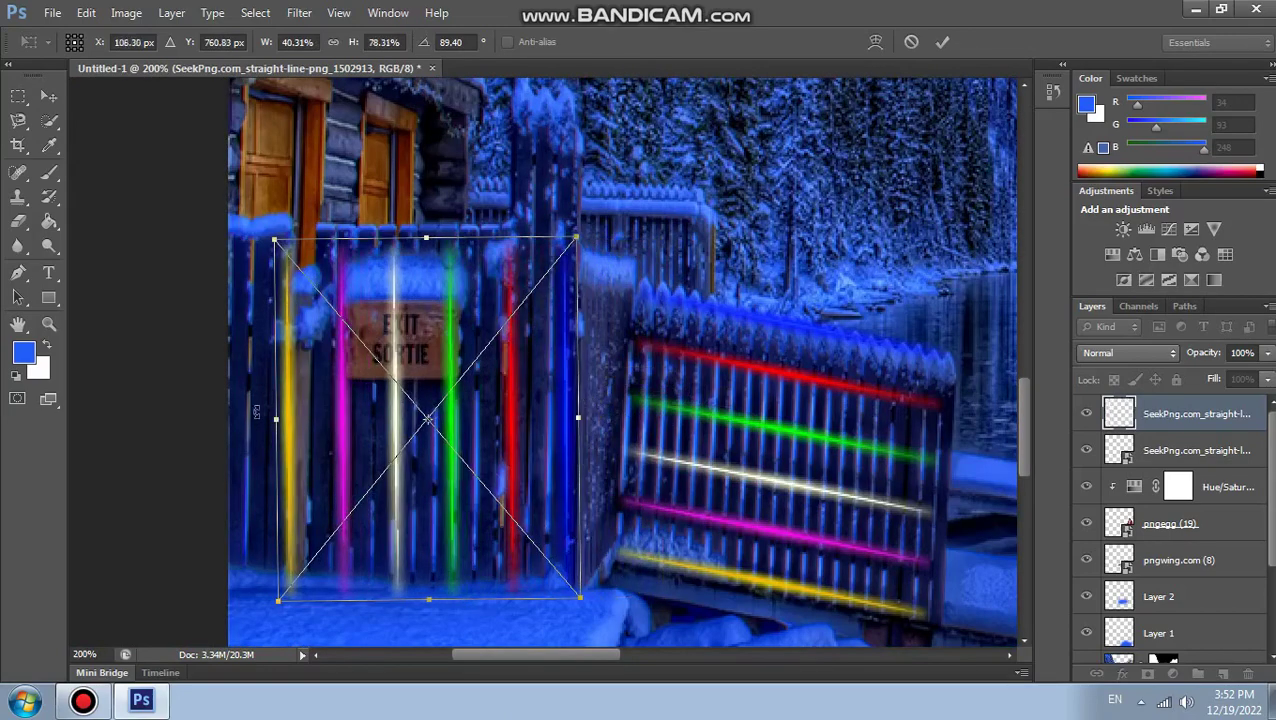
mouse_move(276, 410)
left_mouse_down()
mouse_move(312, 403)
mouse_move(234, 380)
mouse_move(318, 350)
left_mouse_up()
left_click_drag(447, 594, 449, 578)
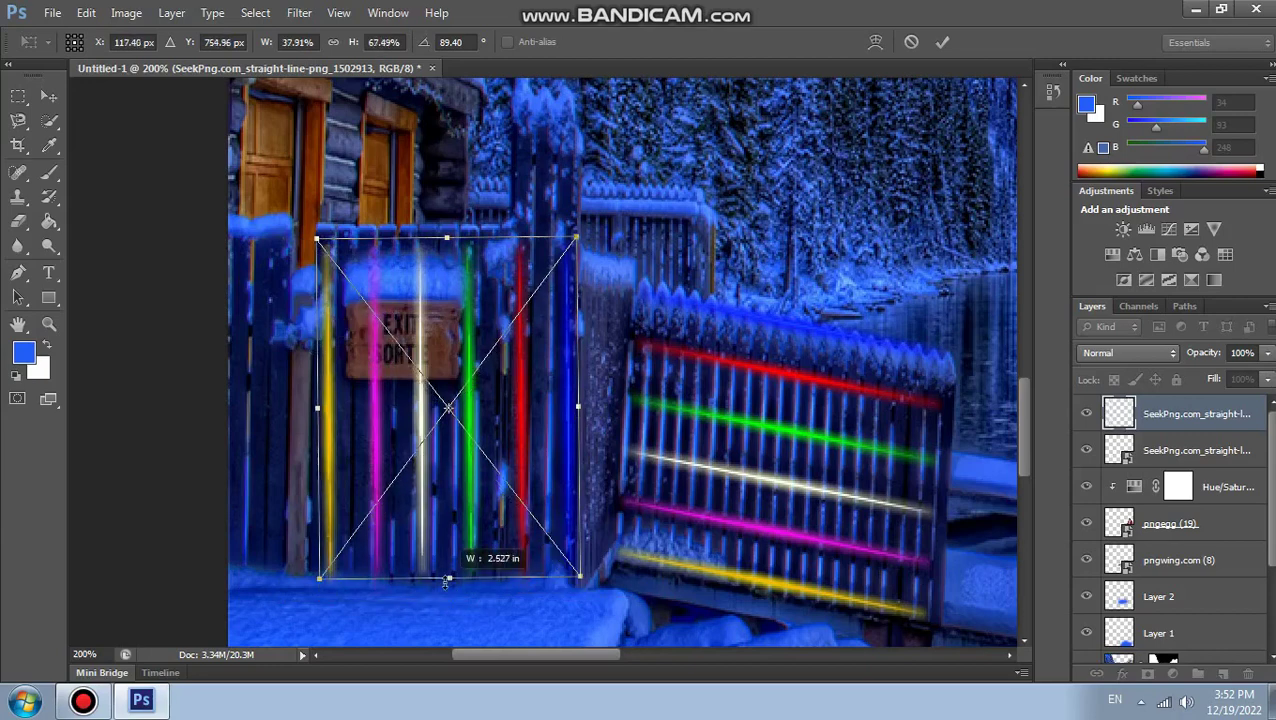
left_click_drag(446, 238, 443, 224)
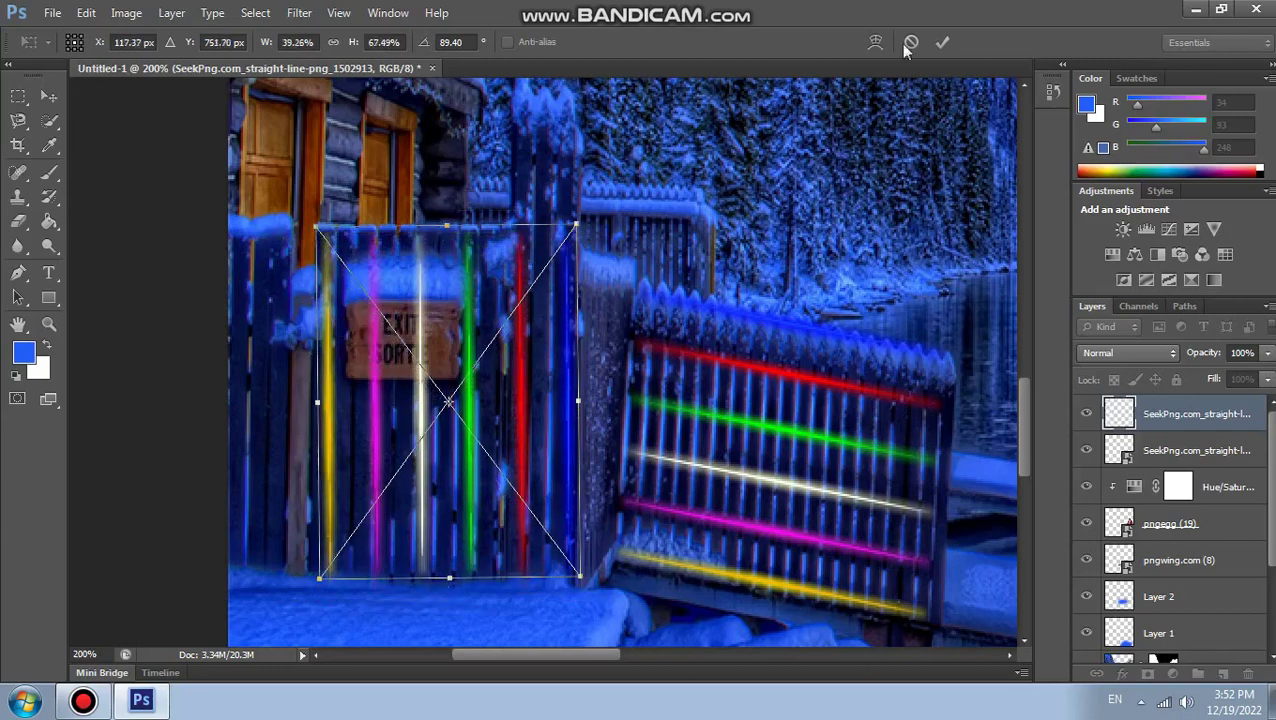
left_click(942, 42)
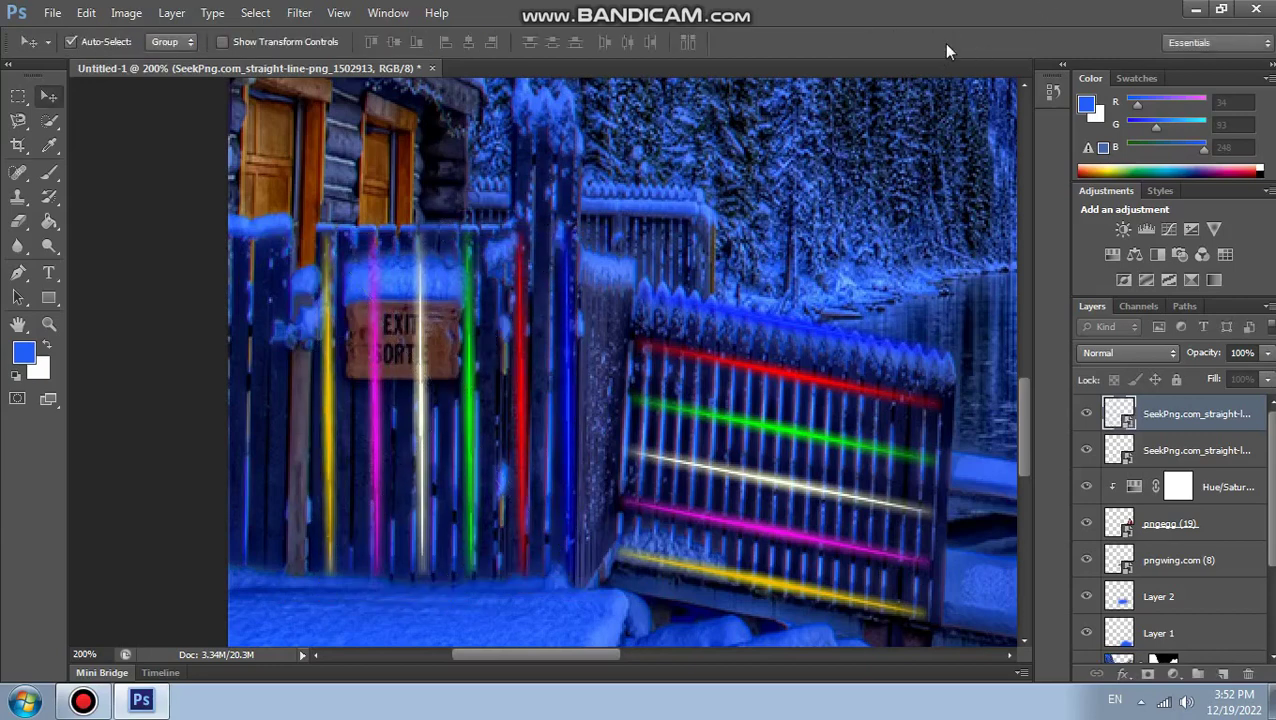
Set the Eraser to 100% opacity and flow, and rasterize the lines layer.
left_click(20, 223)
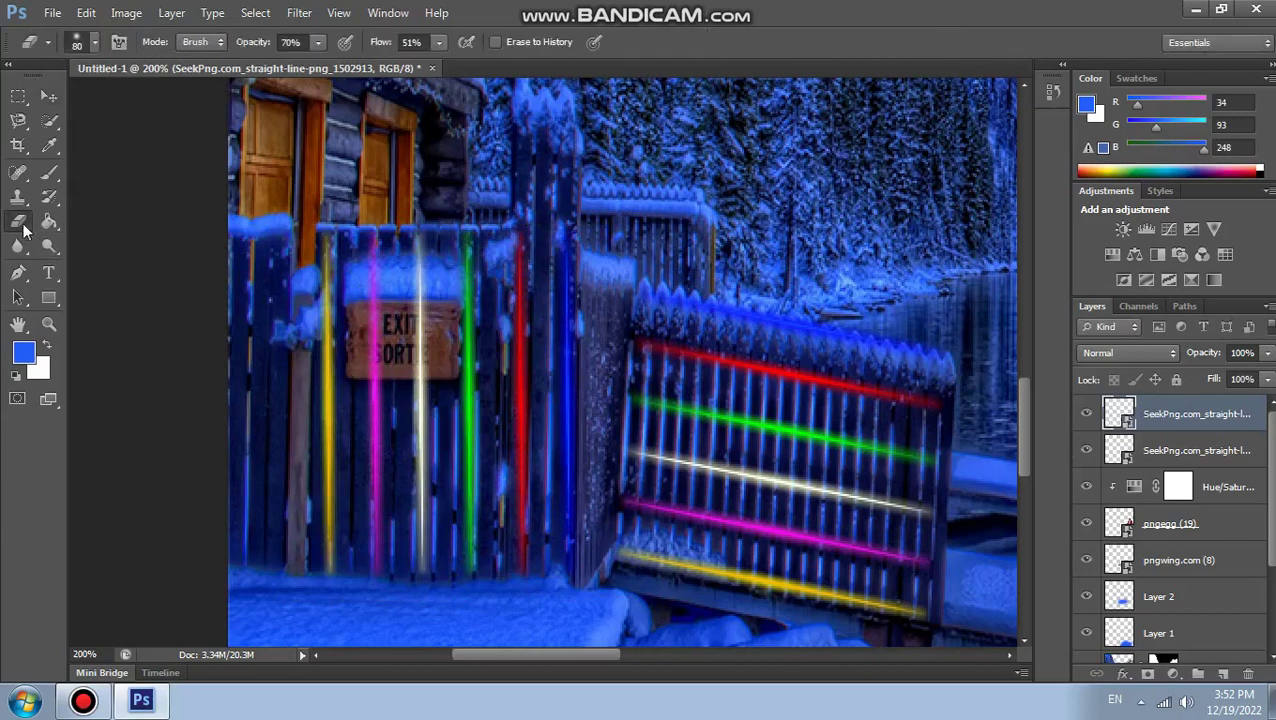
left_click(439, 42)
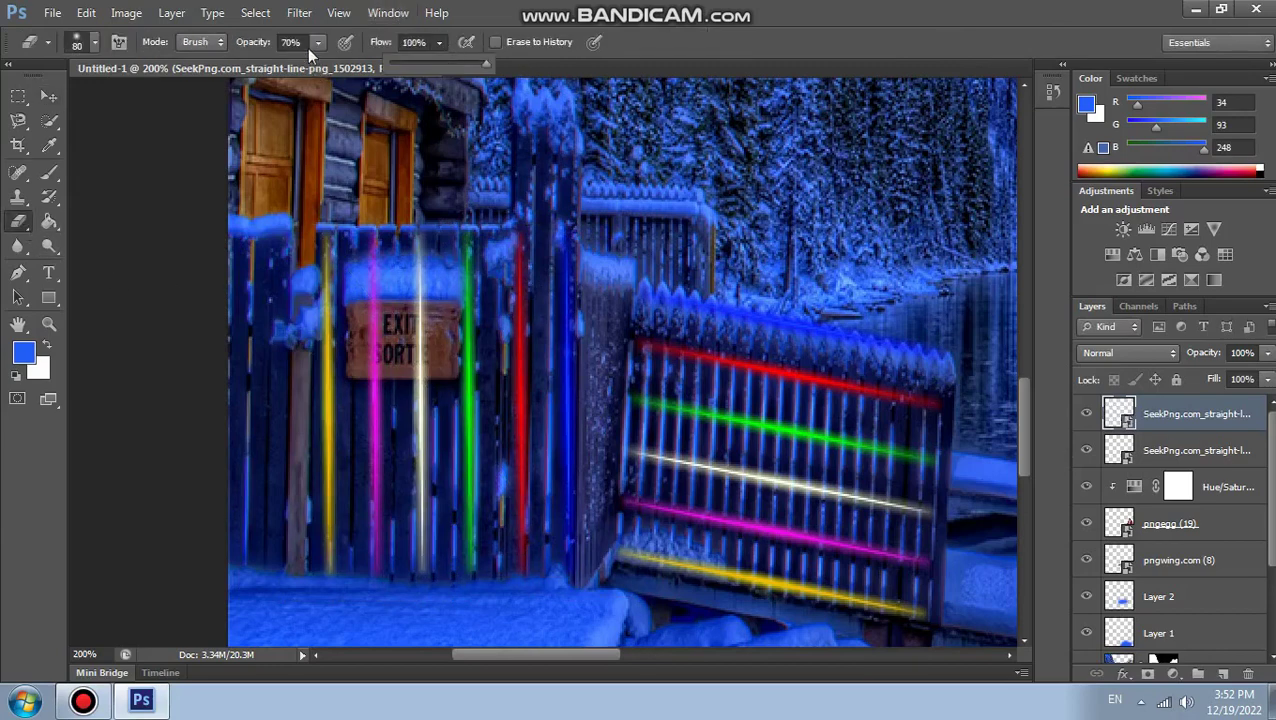
left_click_drag(318, 42, 465, 345)
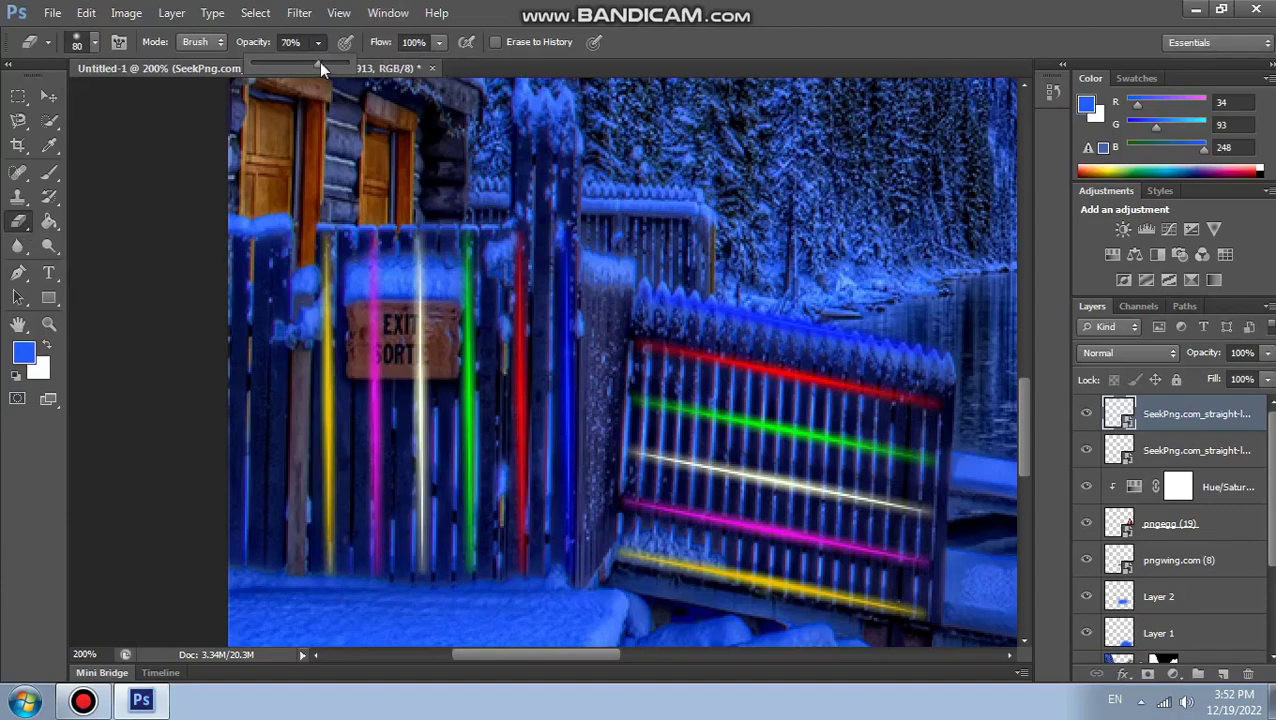
left_click(411, 336)
left_click(590, 270)
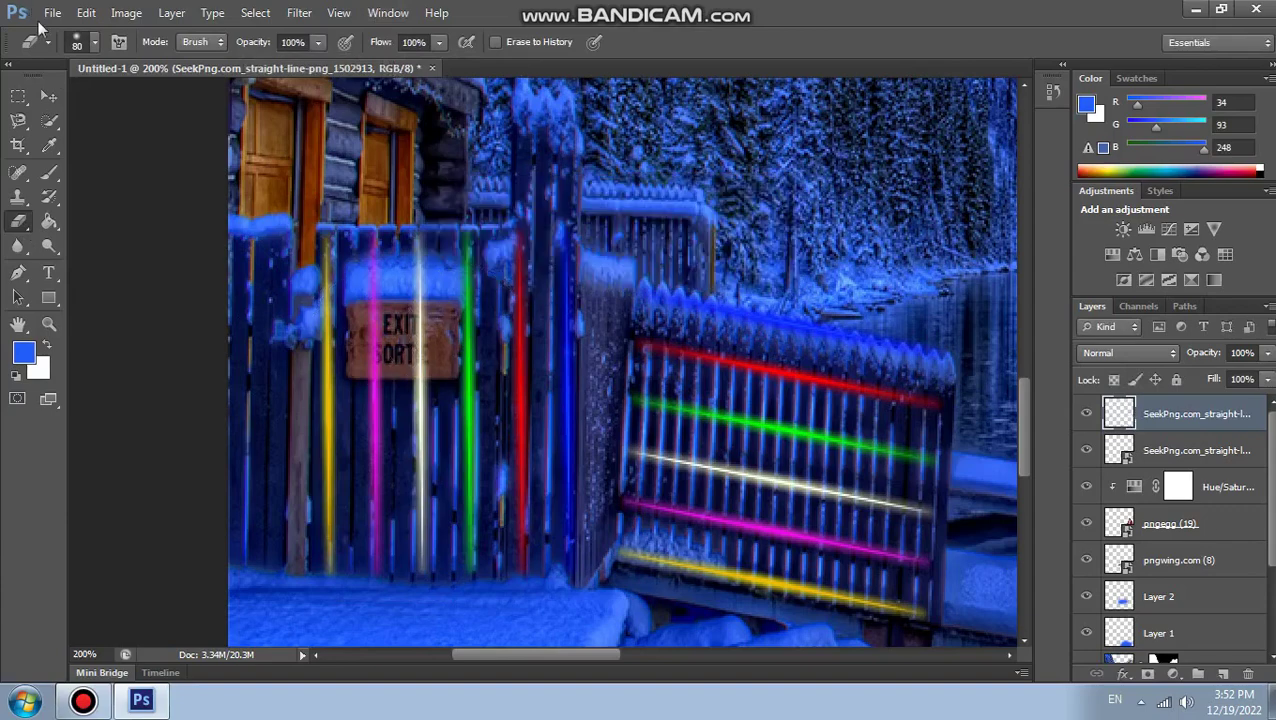
Erase the lines covering the EXIT SORTIE sign with a 40 px eraser.
left_click(90, 44)
type("40")
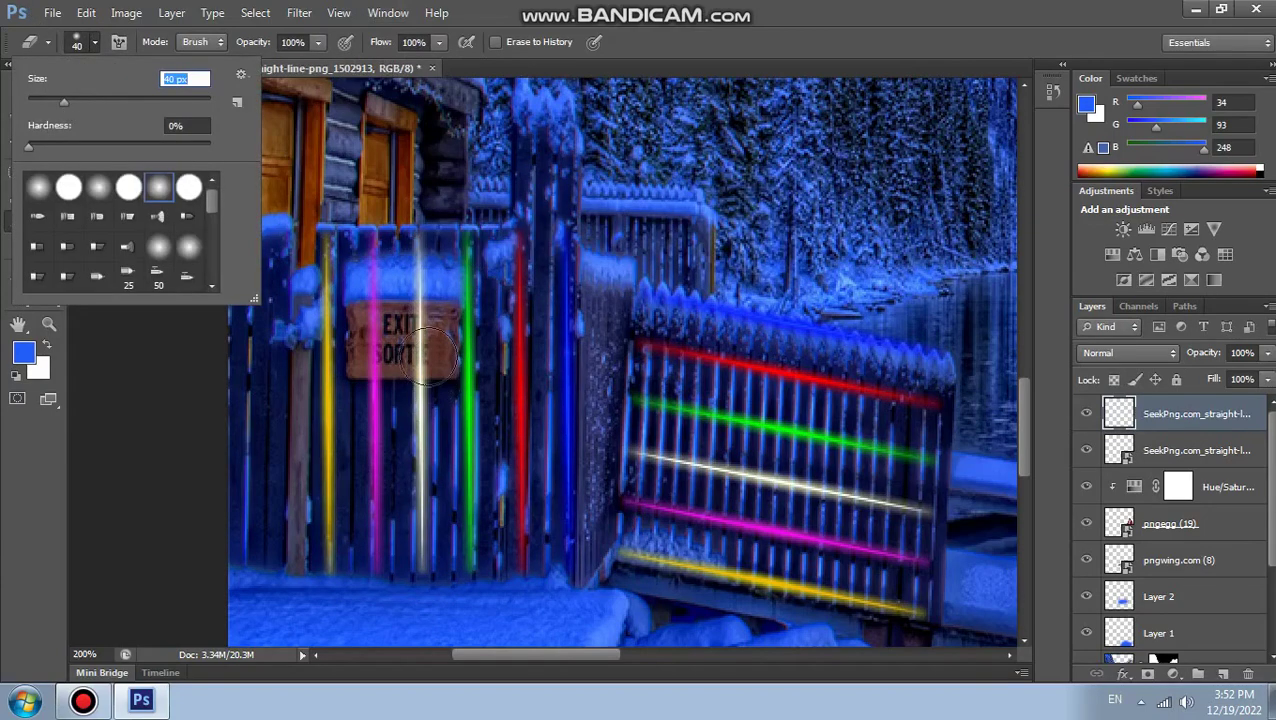
key("Return")
mouse_move(400, 330)
left_mouse_down()
mouse_move(395, 355)
mouse_move(378, 340)
mouse_move(418, 312)
mouse_move(413, 344)
left_mouse_up()
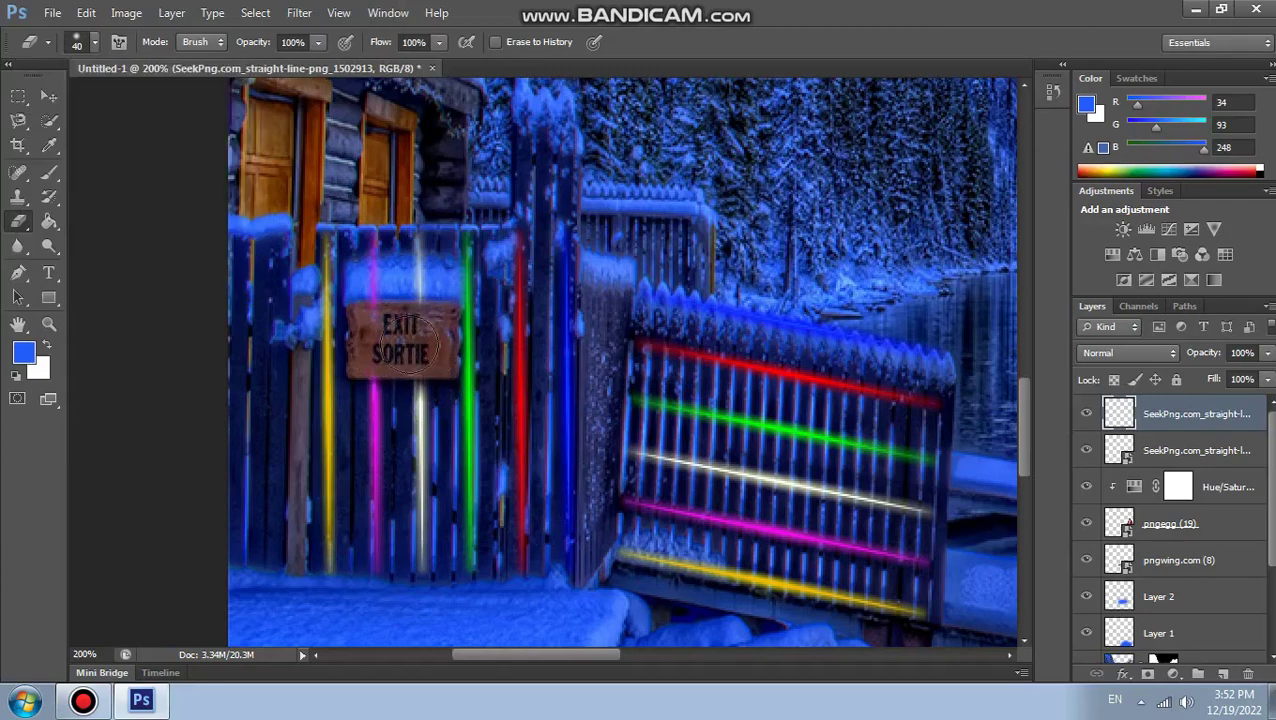
left_click(48, 96)
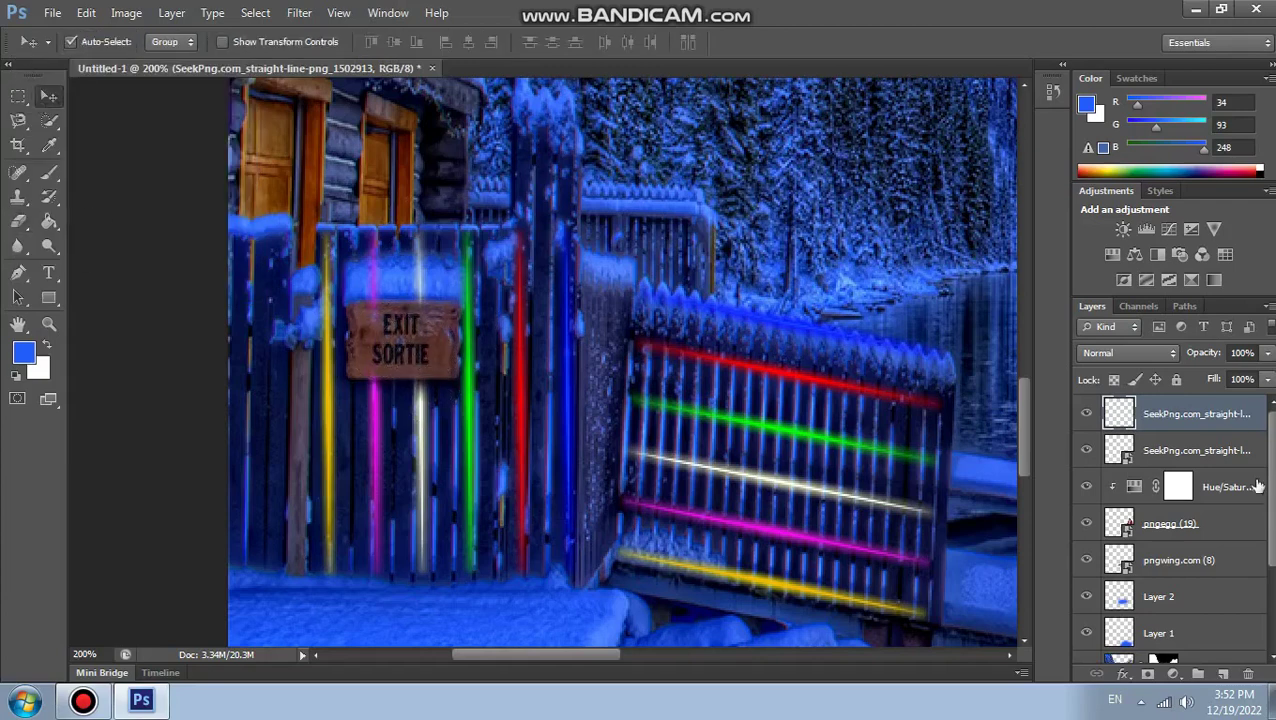
Duplicate the vertical lines layer and shift the copy left along the cabin fence.
right_click(1172, 420)
left_click(1080, 95)
left_click(812, 208)
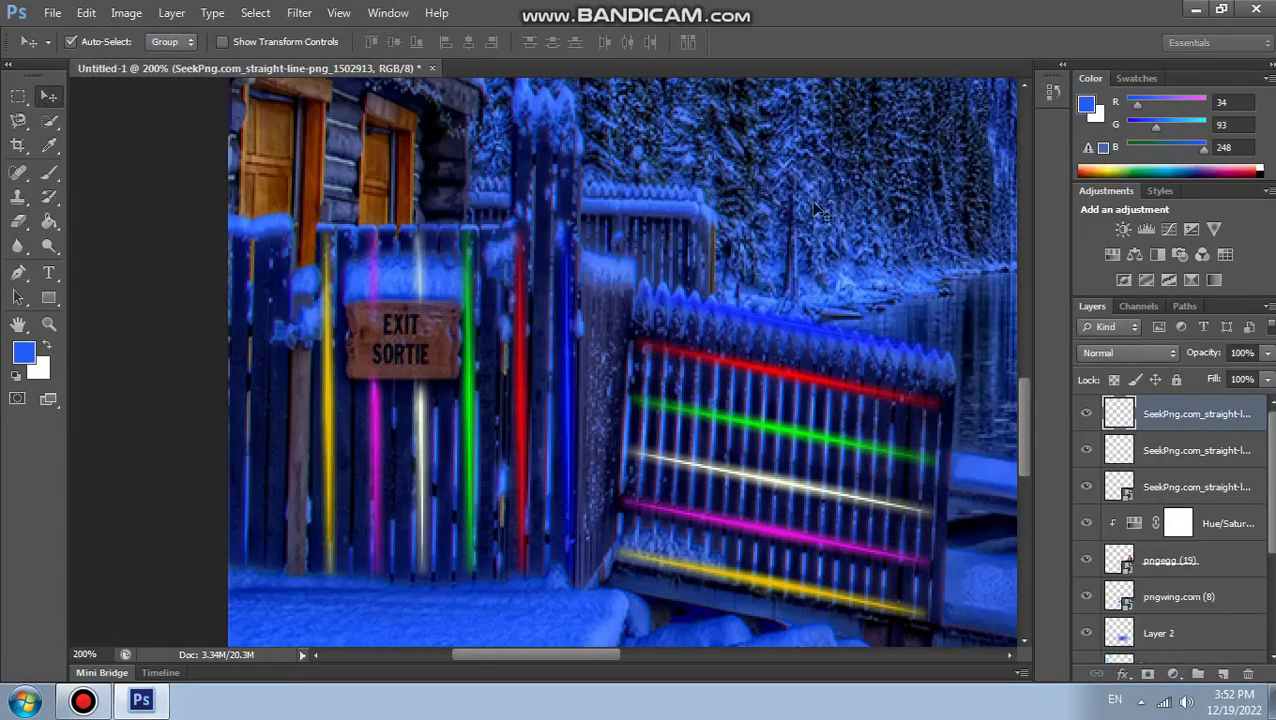
left_click_drag(578, 432, 298, 410)
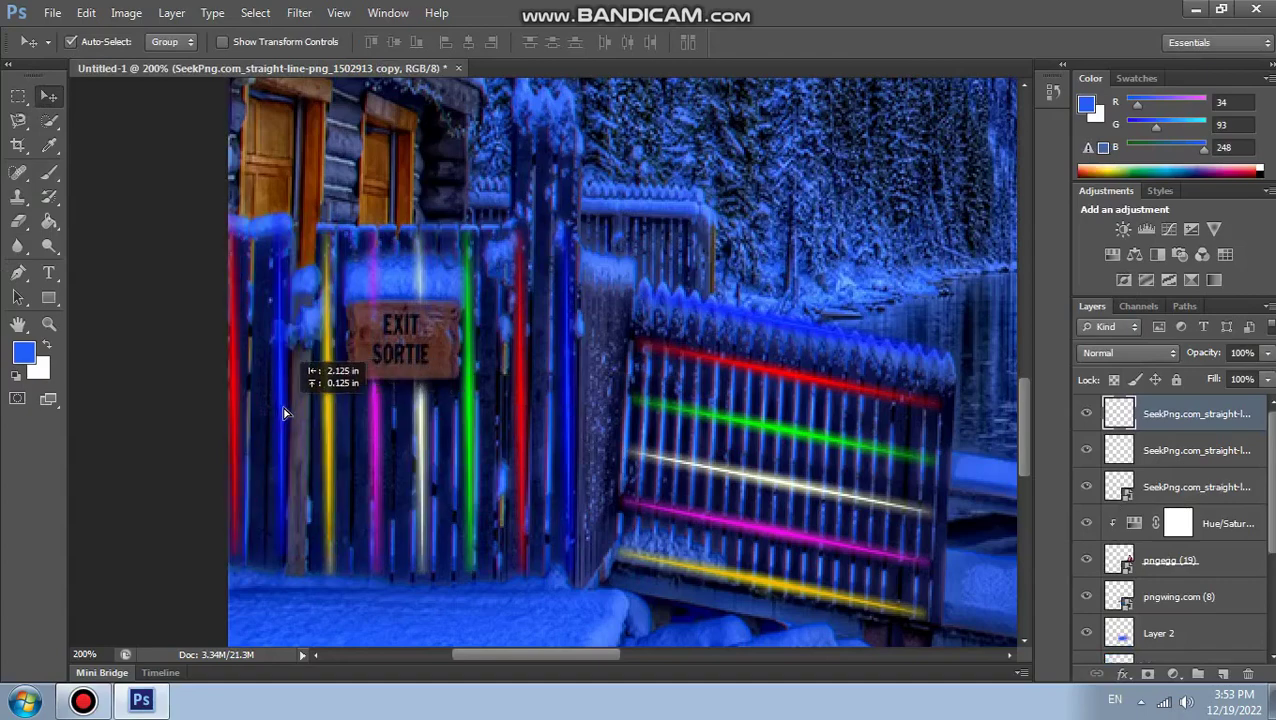
left_click_drag(298, 410, 278, 400)
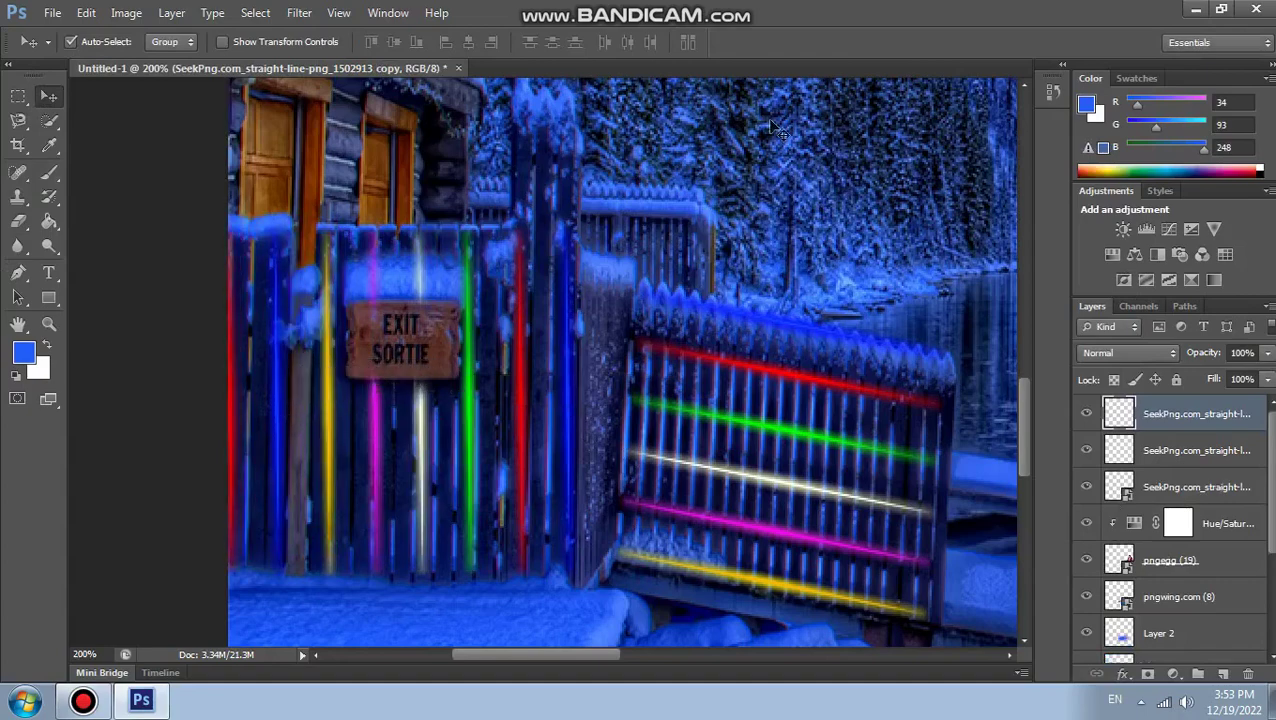
key("ctrl+minus")
key("ctrl+minus")
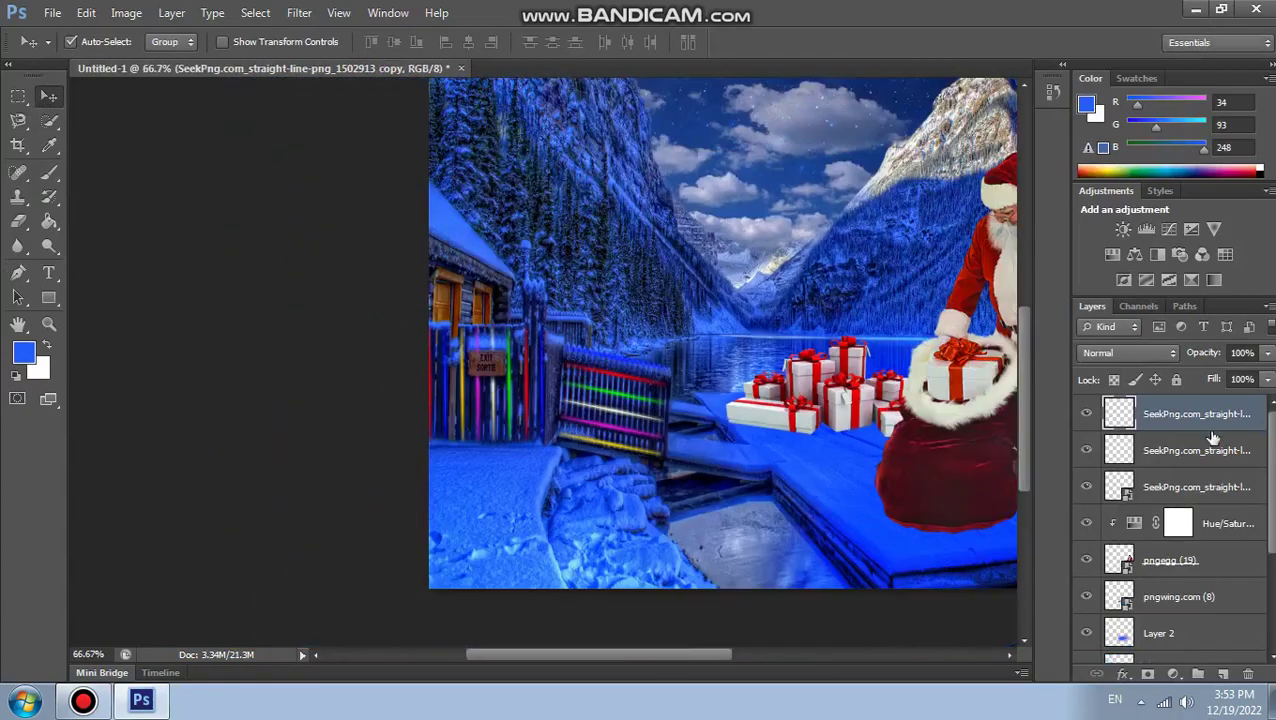
Add Layer 3 beneath the lines layers and set the foreground colour to pink-red.
left_click(1170, 486)
left_click(1222, 673)
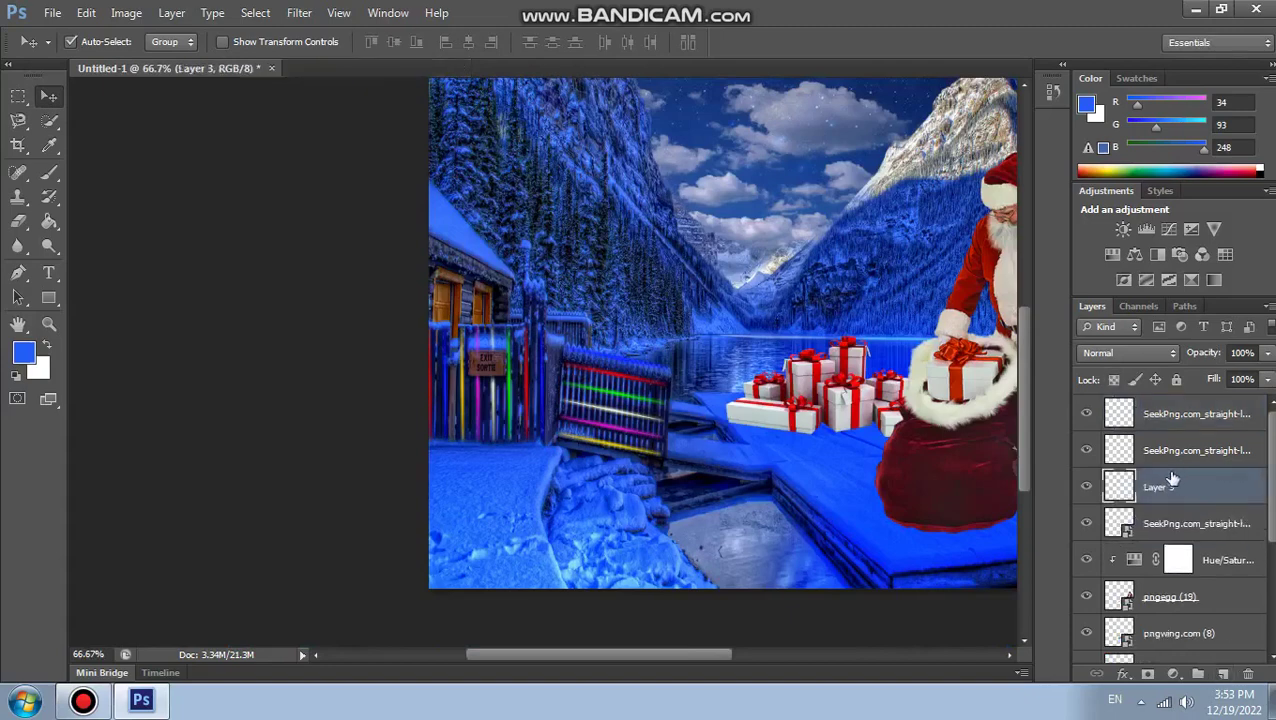
left_click_drag(1170, 513, 1160, 530)
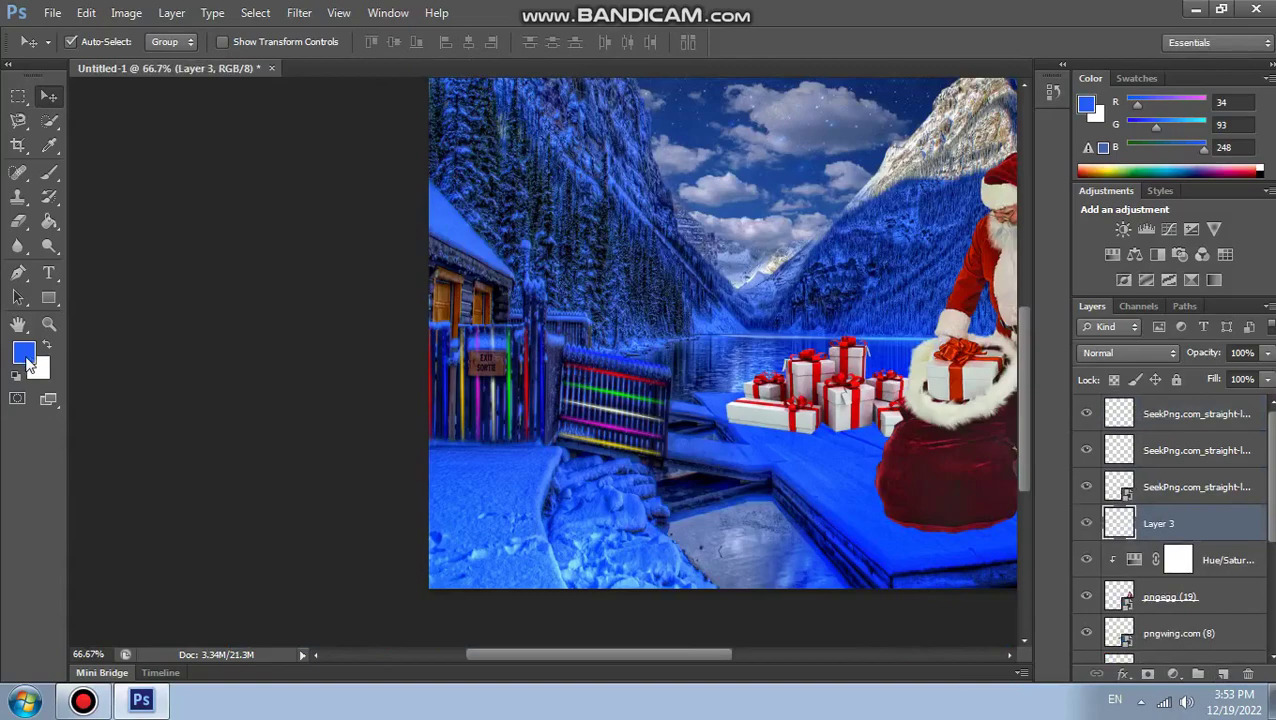
left_click(28, 360)
left_click(652, 180)
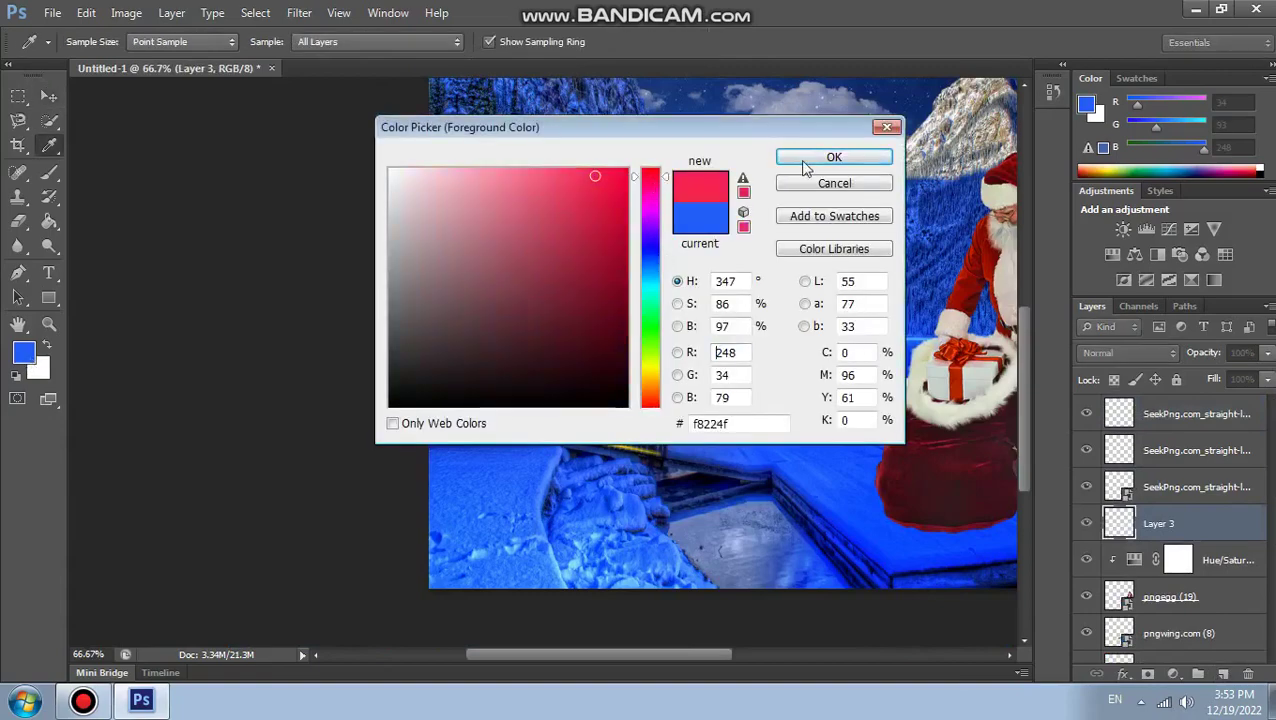
left_click(812, 164)
Paint a soft pink-red glow across the lower snow at 100% zoom.
key("ctrl+plus")
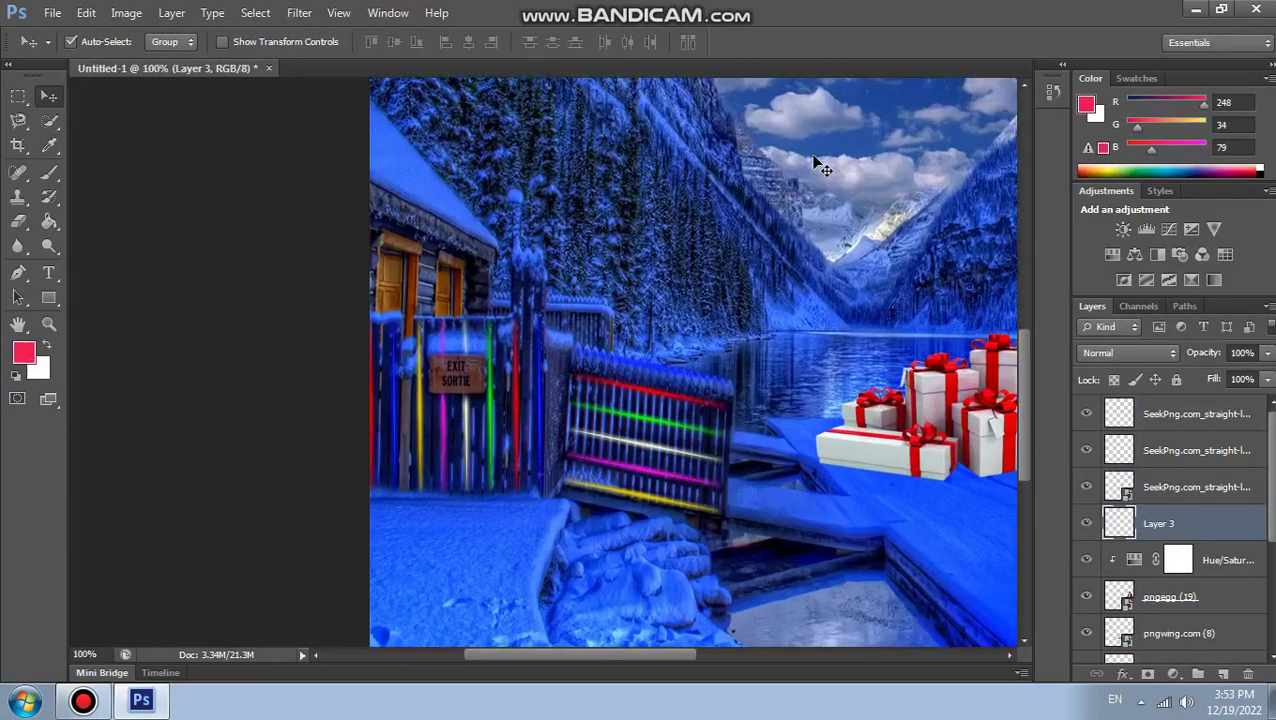
scroll(820, 165, "down", 2)
scroll(820, 165, "down", 2)
left_click(49, 172)
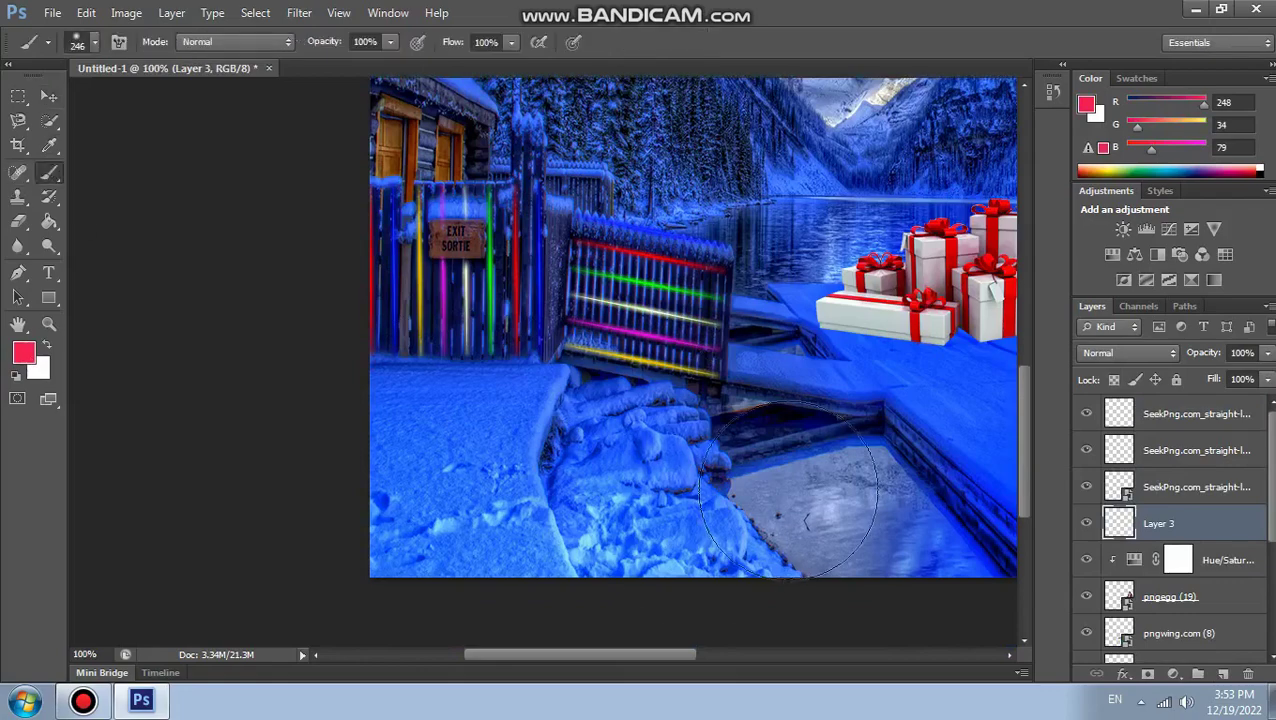
mouse_move(730, 460)
left_mouse_down()
mouse_move(505, 487)
mouse_move(395, 520)
left_mouse_up()
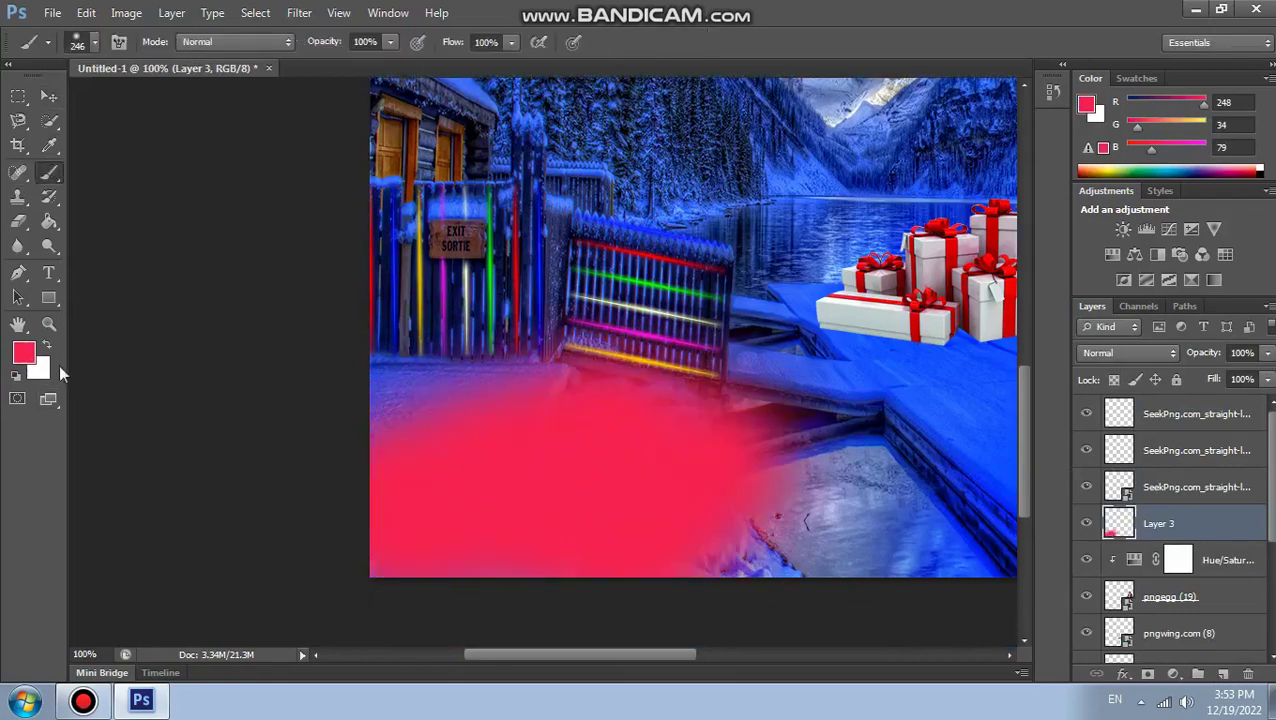
Switch to blue and paint the floor's left side, undoing the first blue stroke.
left_click(27, 358)
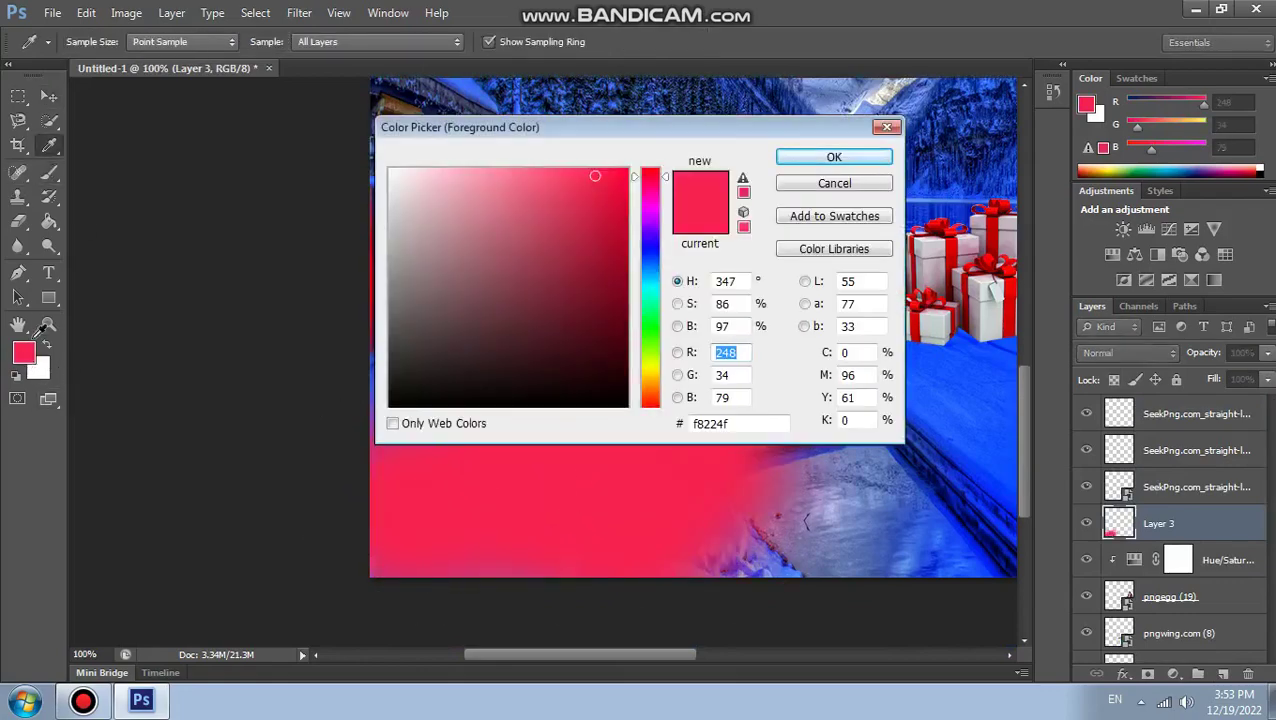
left_click(648, 247)
left_click(857, 163)
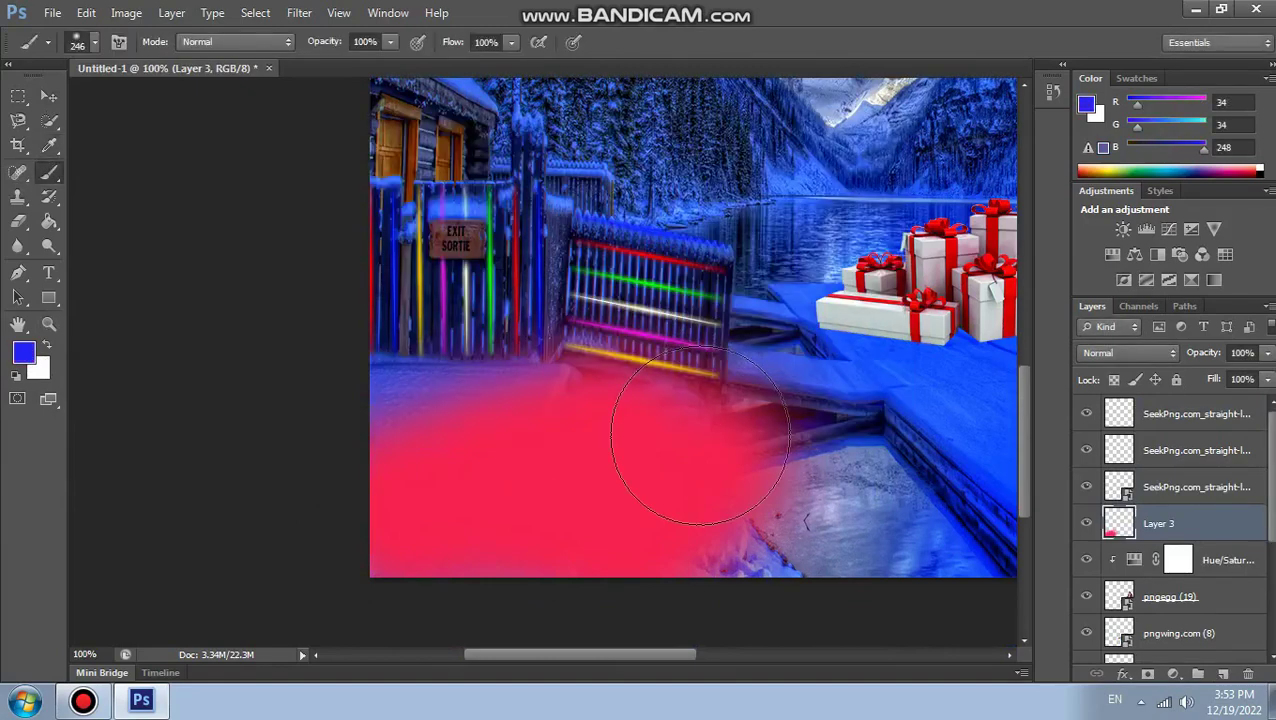
left_click_drag(612, 427, 400, 470)
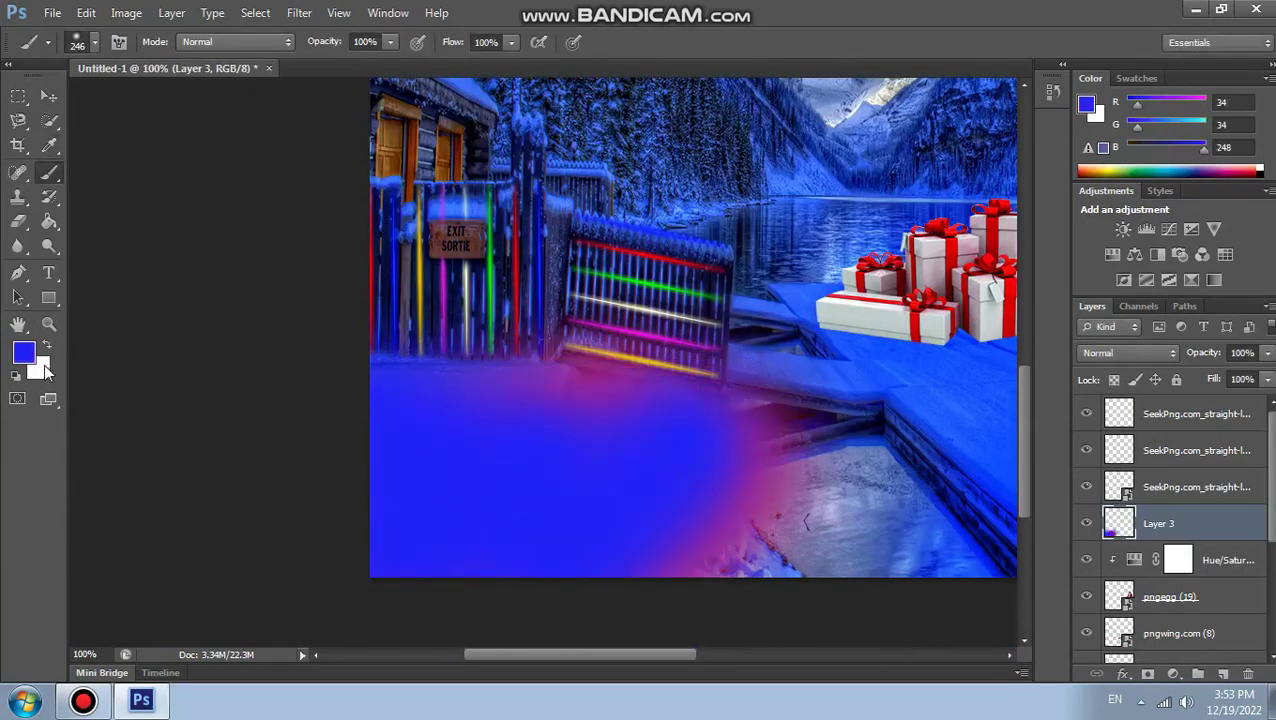
left_click(86, 12)
left_click(150, 14)
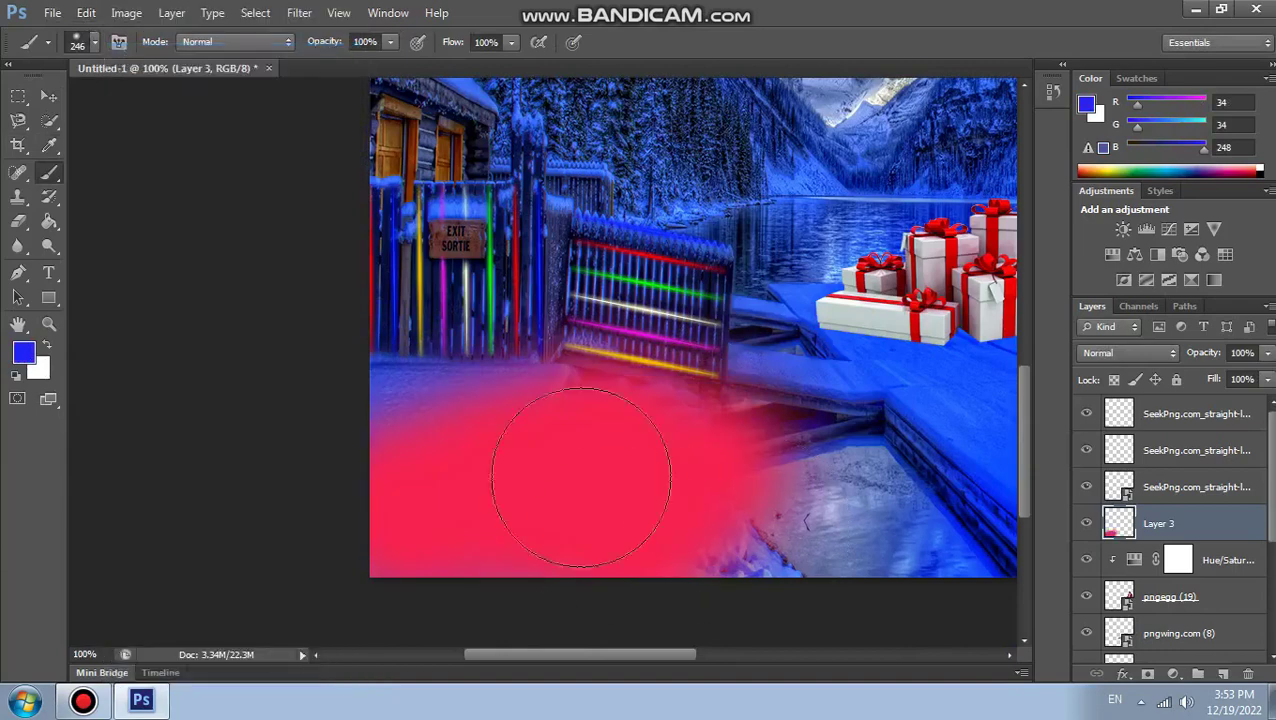
left_click_drag(447, 455, 299, 470)
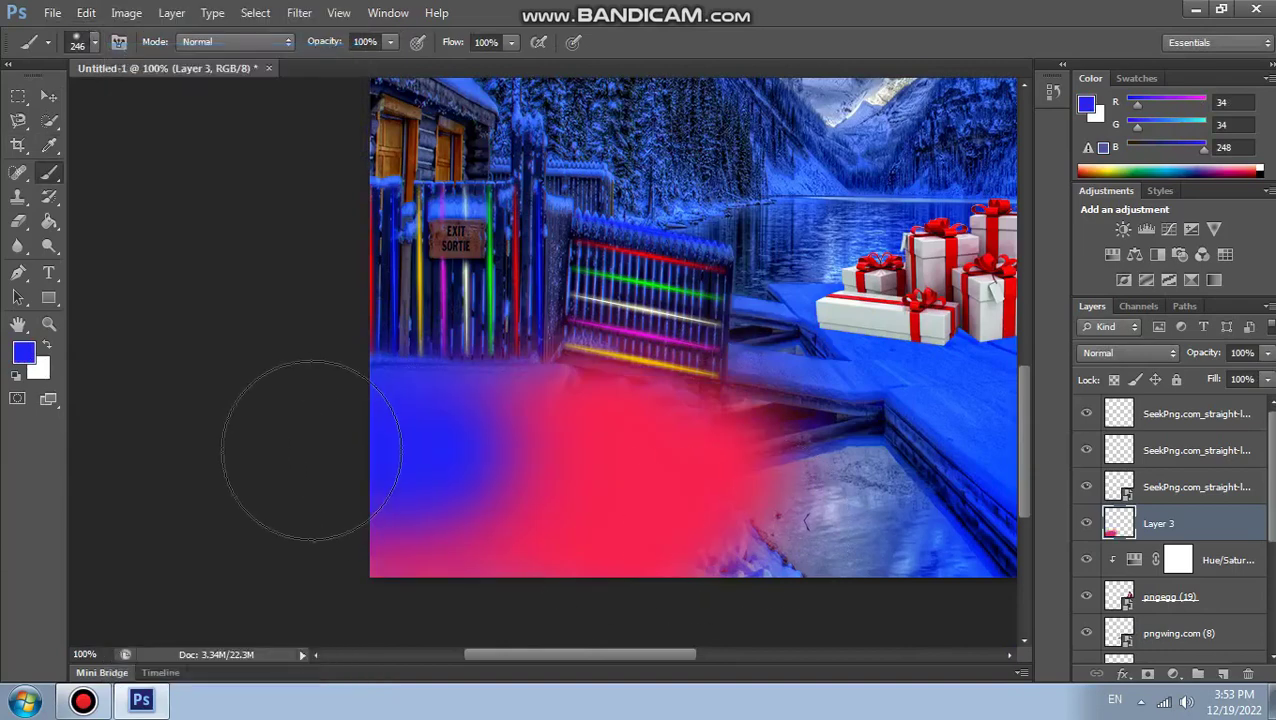
Set Layer 3 to Overlay blend mode at 83% opacity and zoom out to 50%.
left_click(1173, 358)
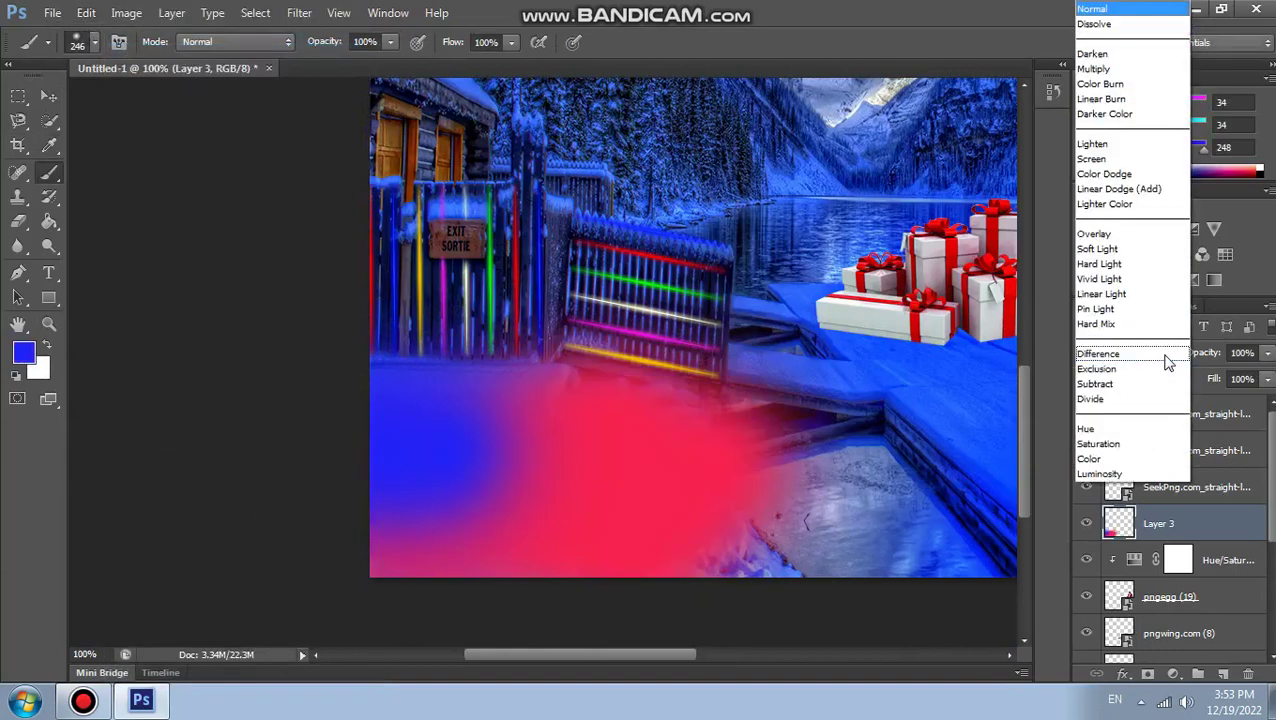
left_click(1127, 234)
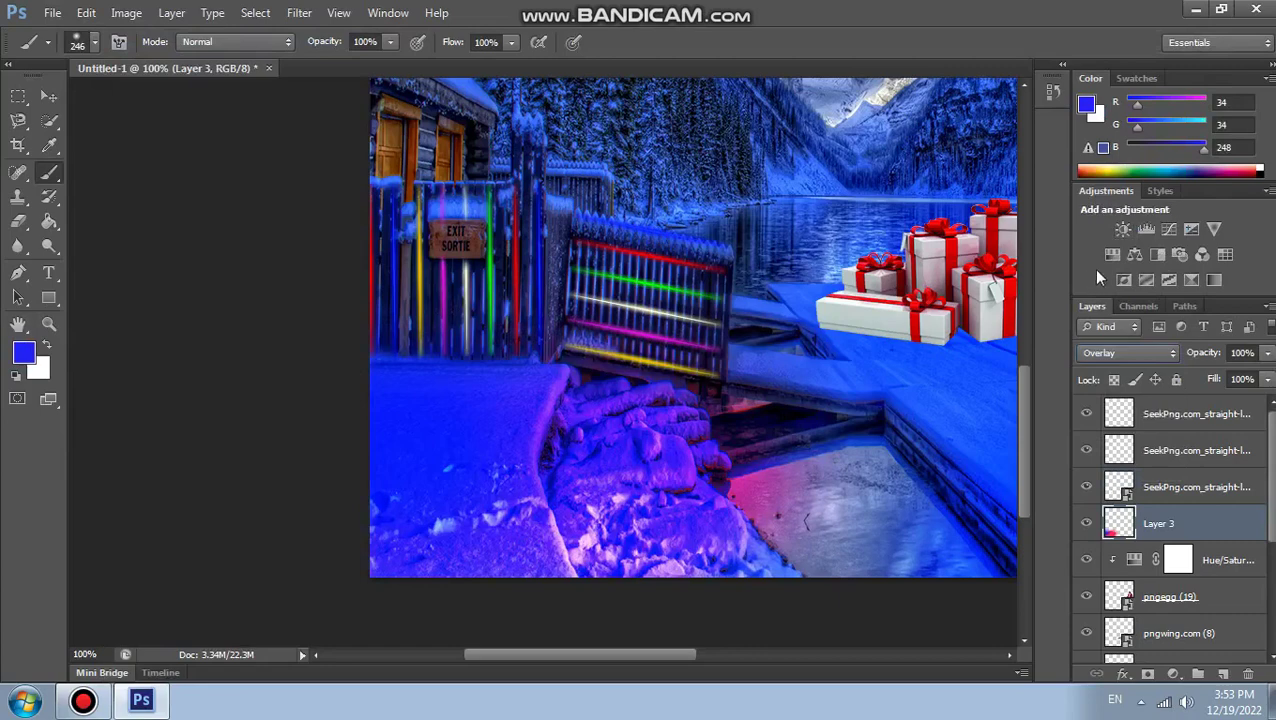
left_click(1267, 356)
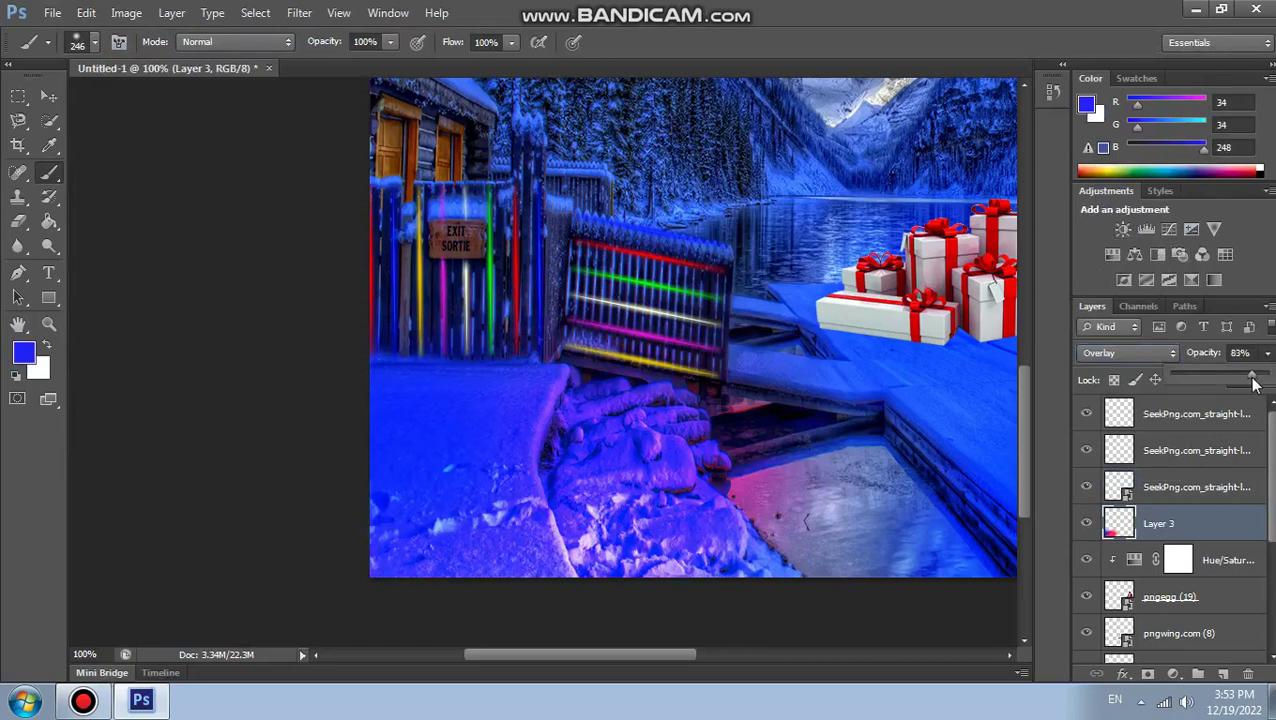
key("ctrl+minus")
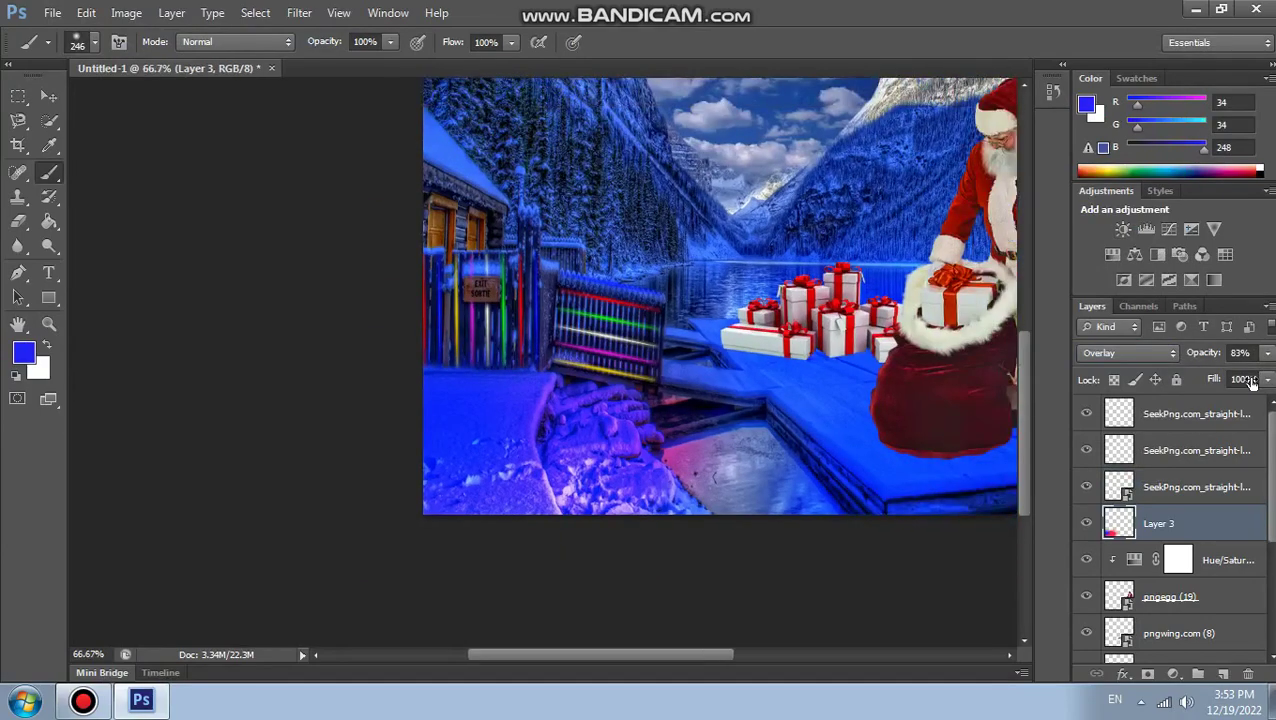
key("ctrl+minus")
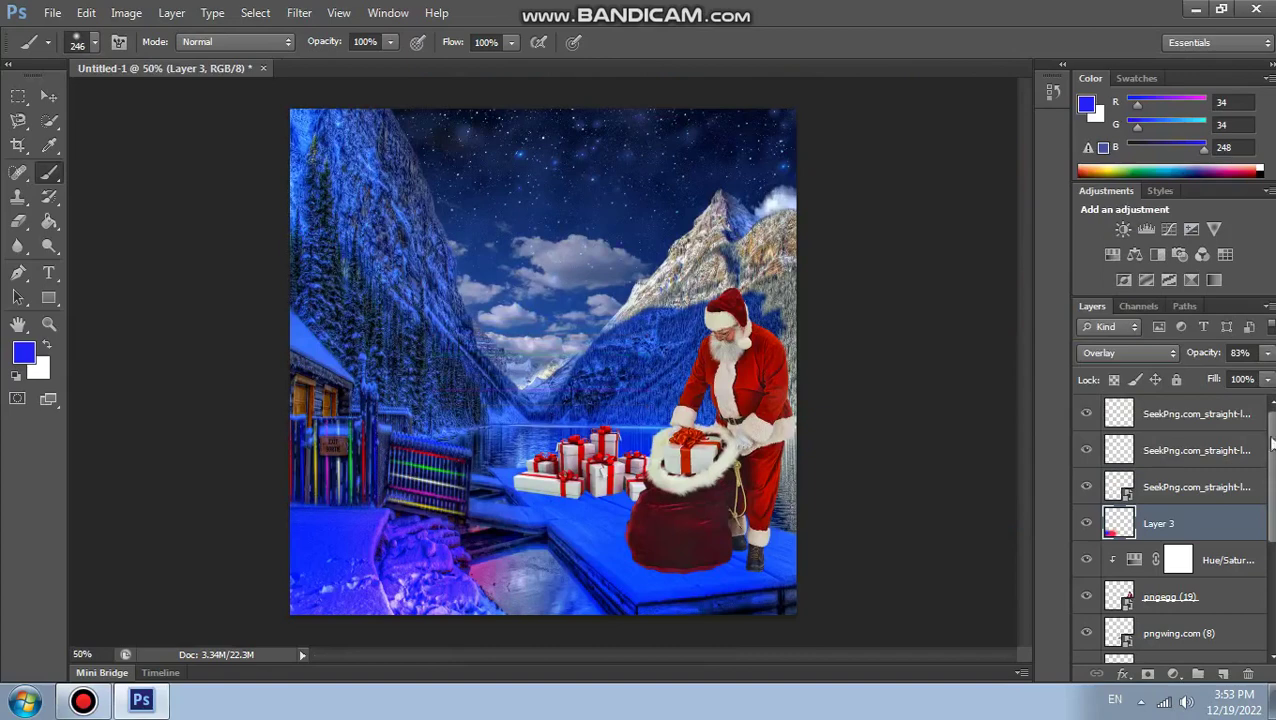
left_click(1243, 418)
left_click(1174, 673)
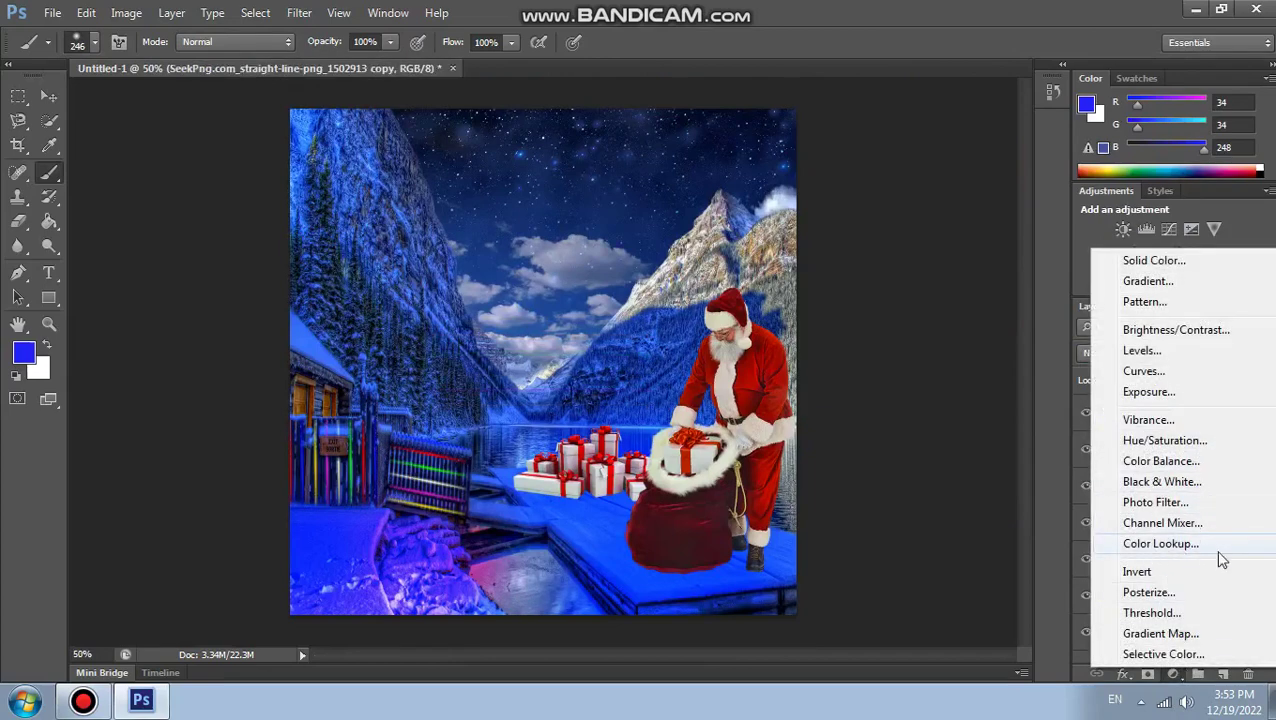
Add a Color Lookup layer using TealOrangePlusContrast.3DL at 50% opacity.
left_click(1160, 544)
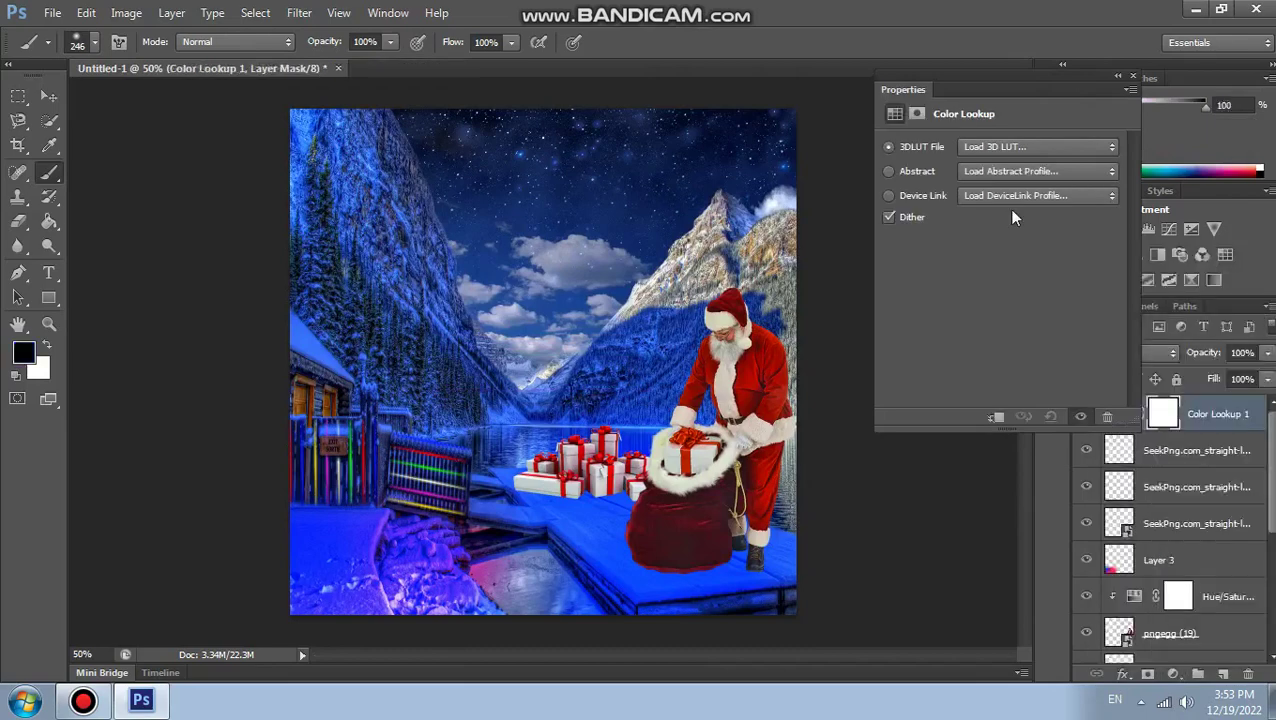
left_click(1006, 150)
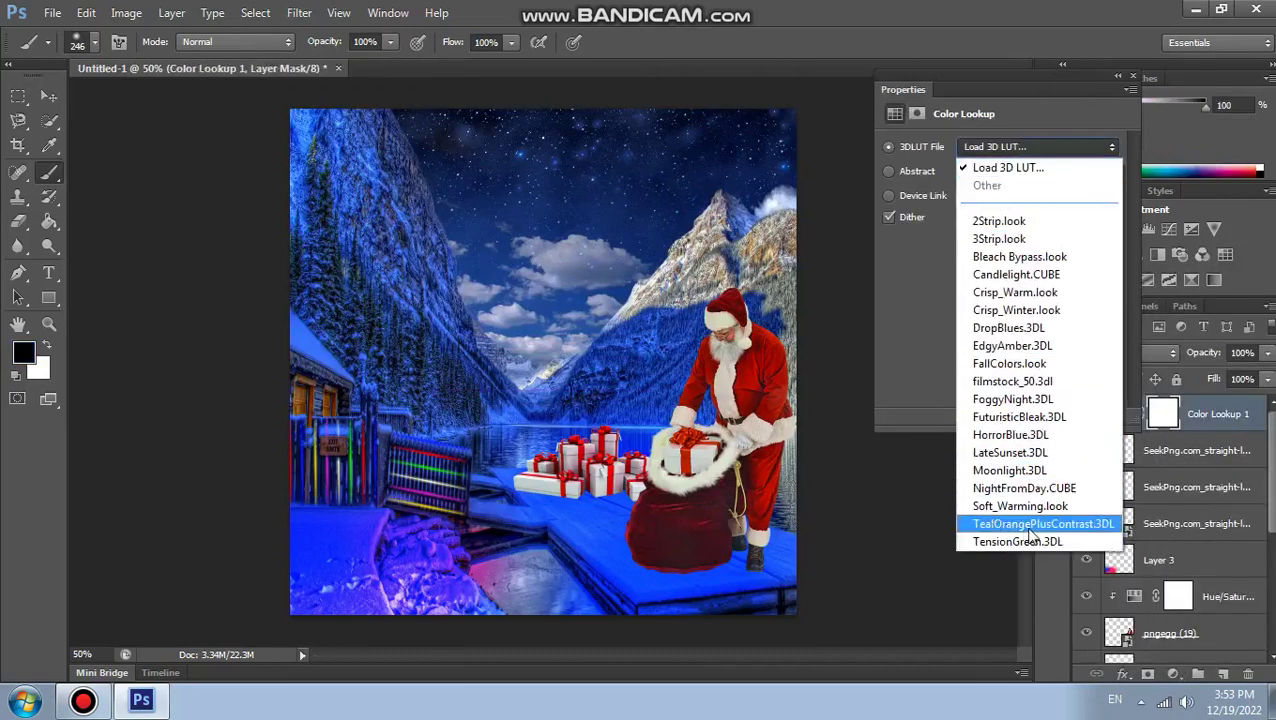
left_click(1030, 524)
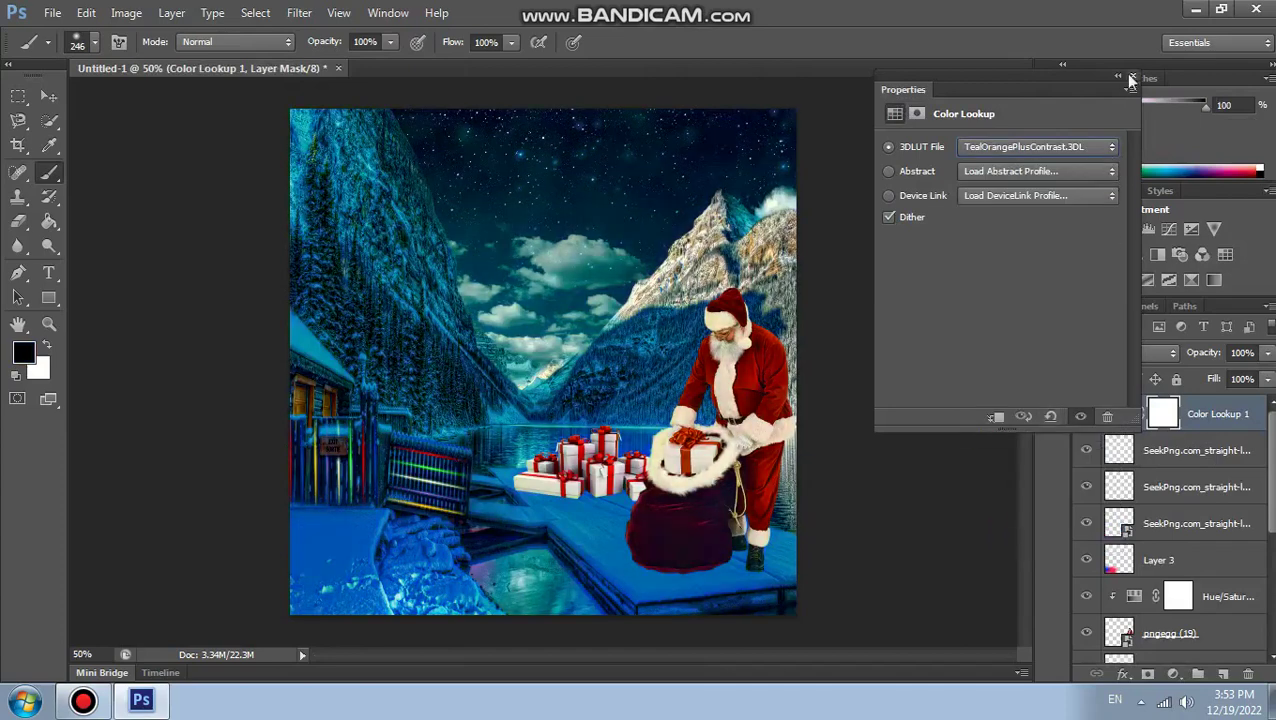
left_click(1133, 78)
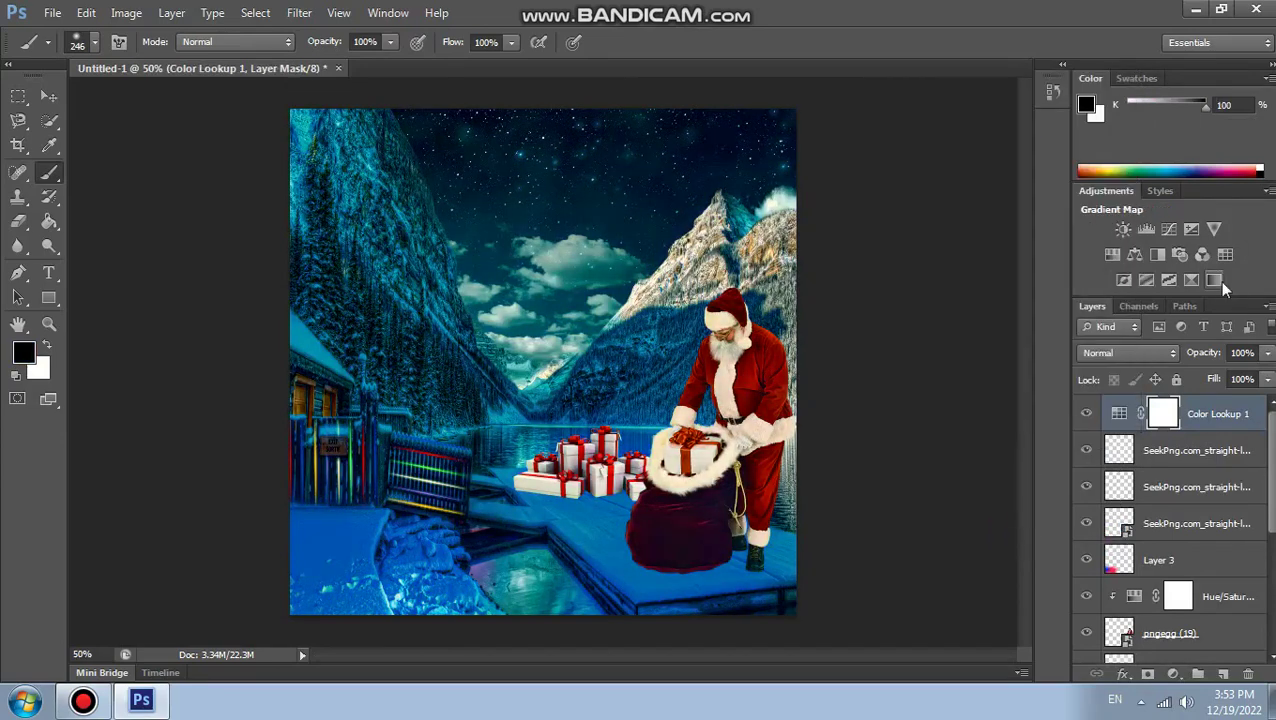
left_click(1241, 352)
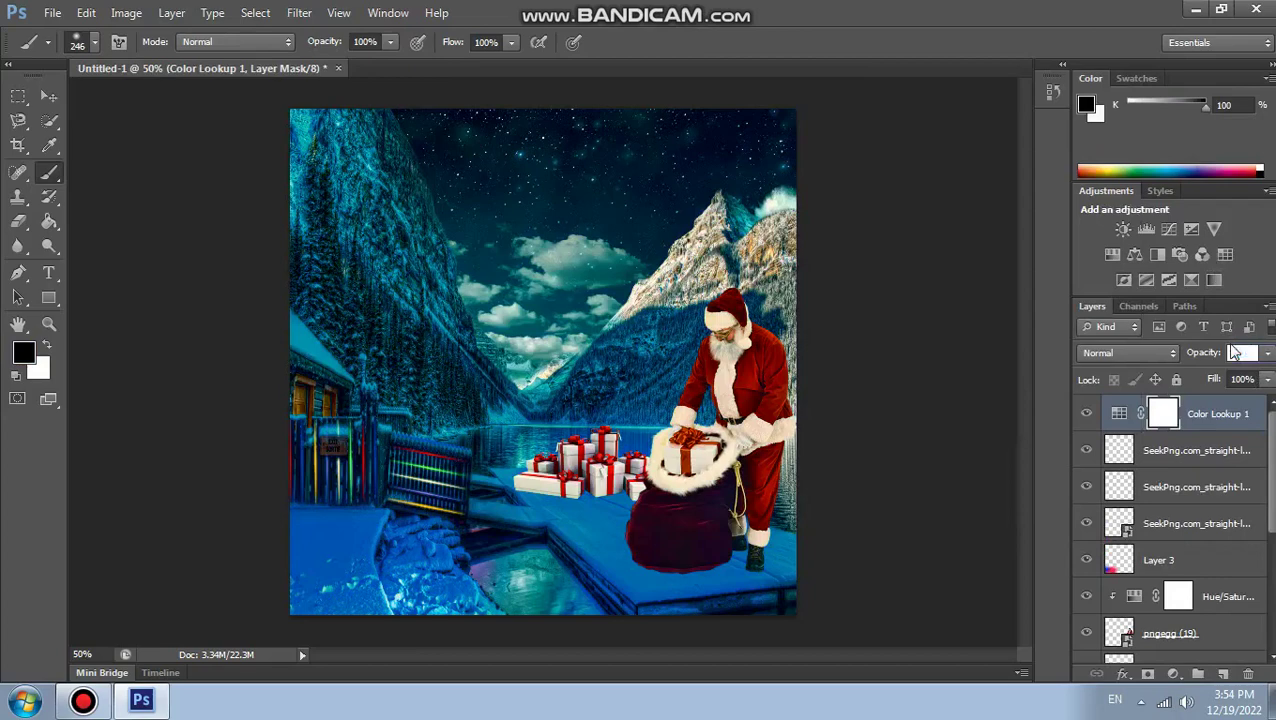
type("50")
key("Return")
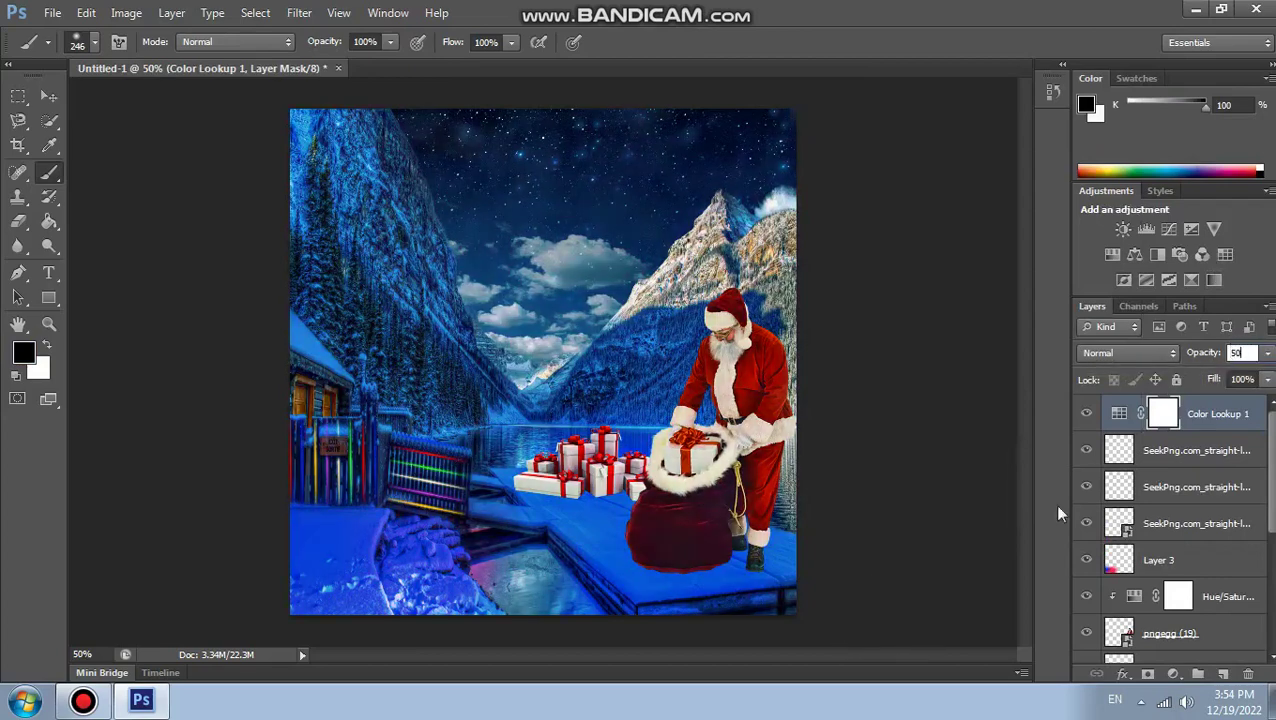
left_click(1245, 427)
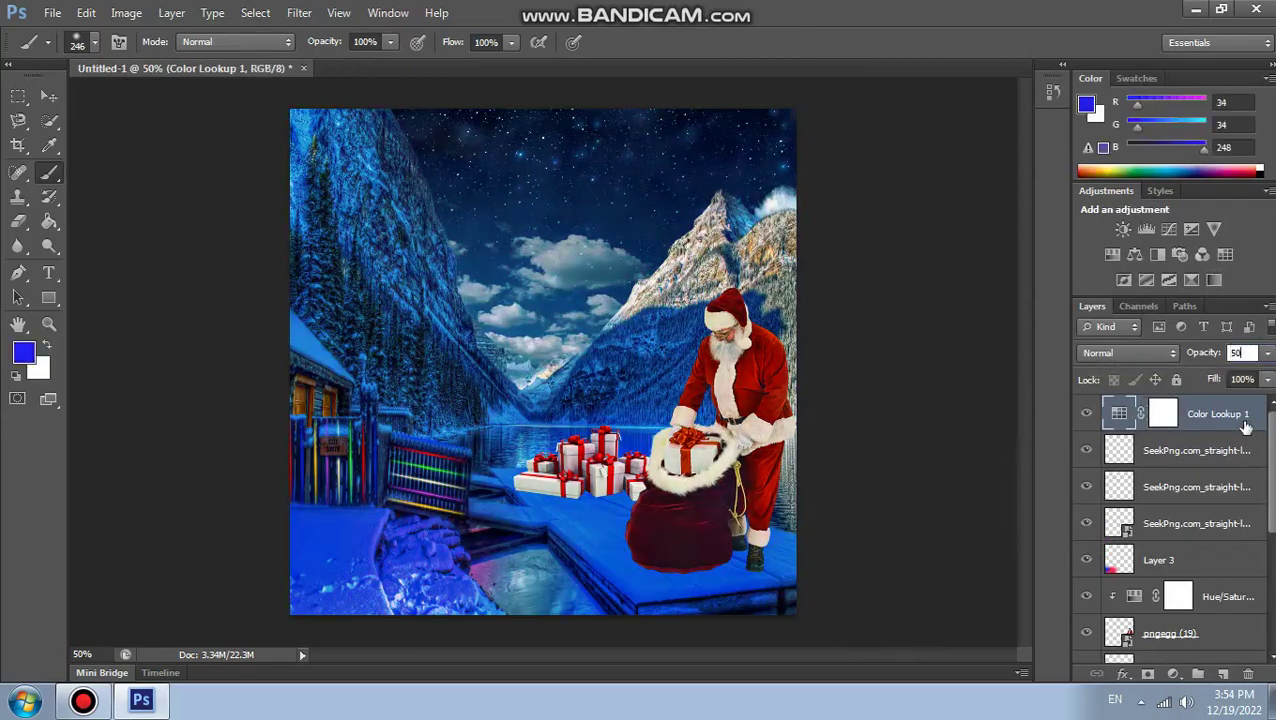
left_click(1237, 353)
Place the pngwing.com (33) snowflake frame image into the composite.
left_click(52, 12)
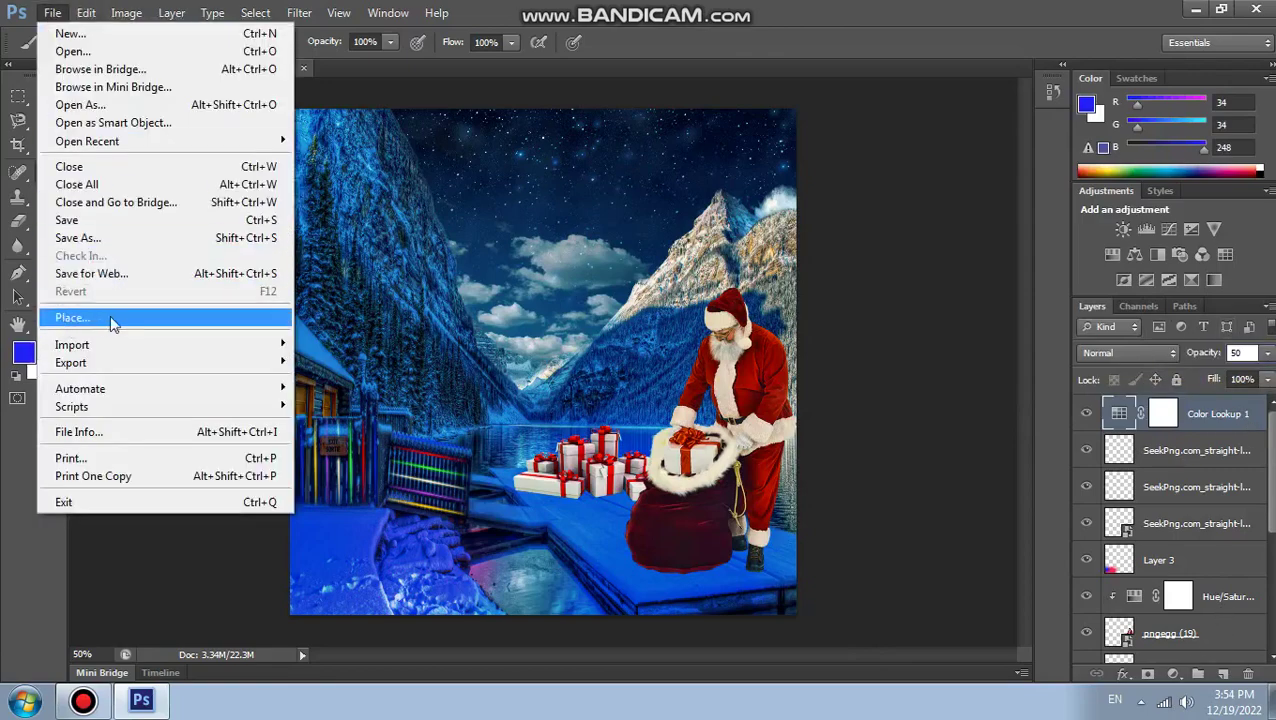
left_click(112, 318)
left_click(236, 236)
double_click(236, 236)
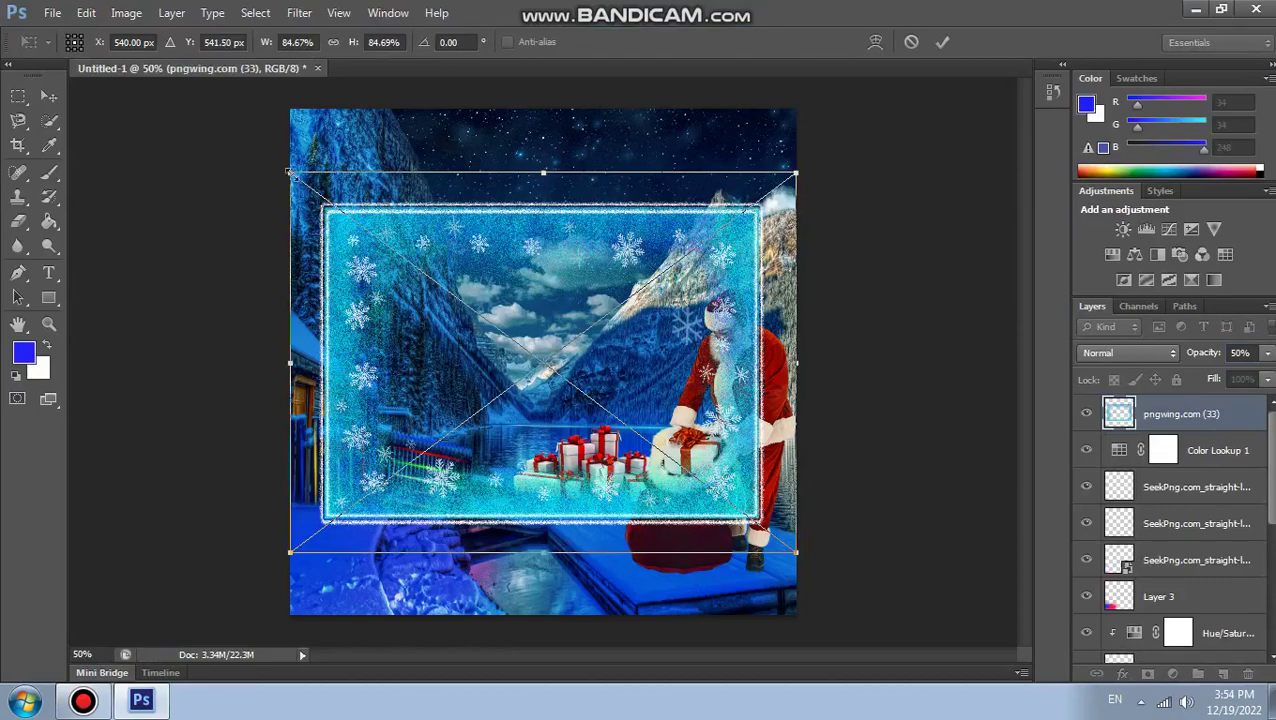
Stretch the snowflake frame to fill the canvas and move it beneath Color Lookup 1.
mouse_move(289, 172)
left_mouse_down()
mouse_move(228, 55)
mouse_move(229, 6)
left_mouse_up()
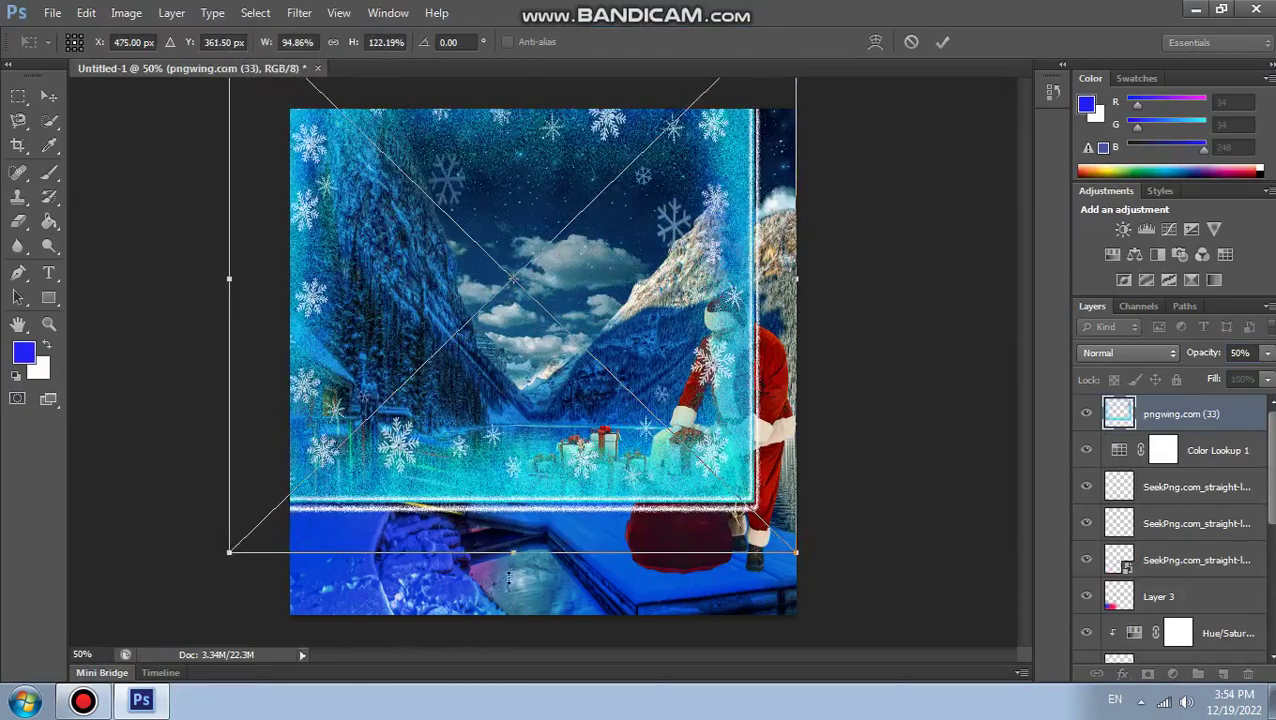
left_click_drag(509, 580, 506, 715)
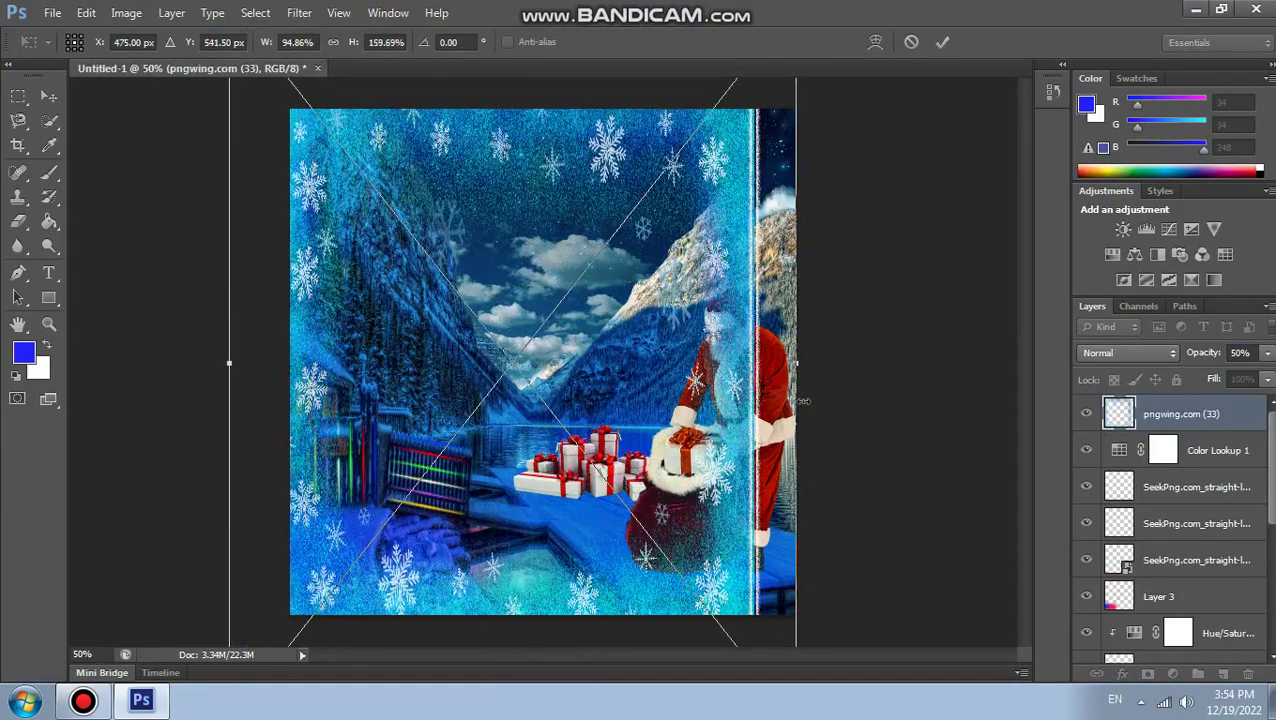
left_click_drag(801, 365, 880, 362)
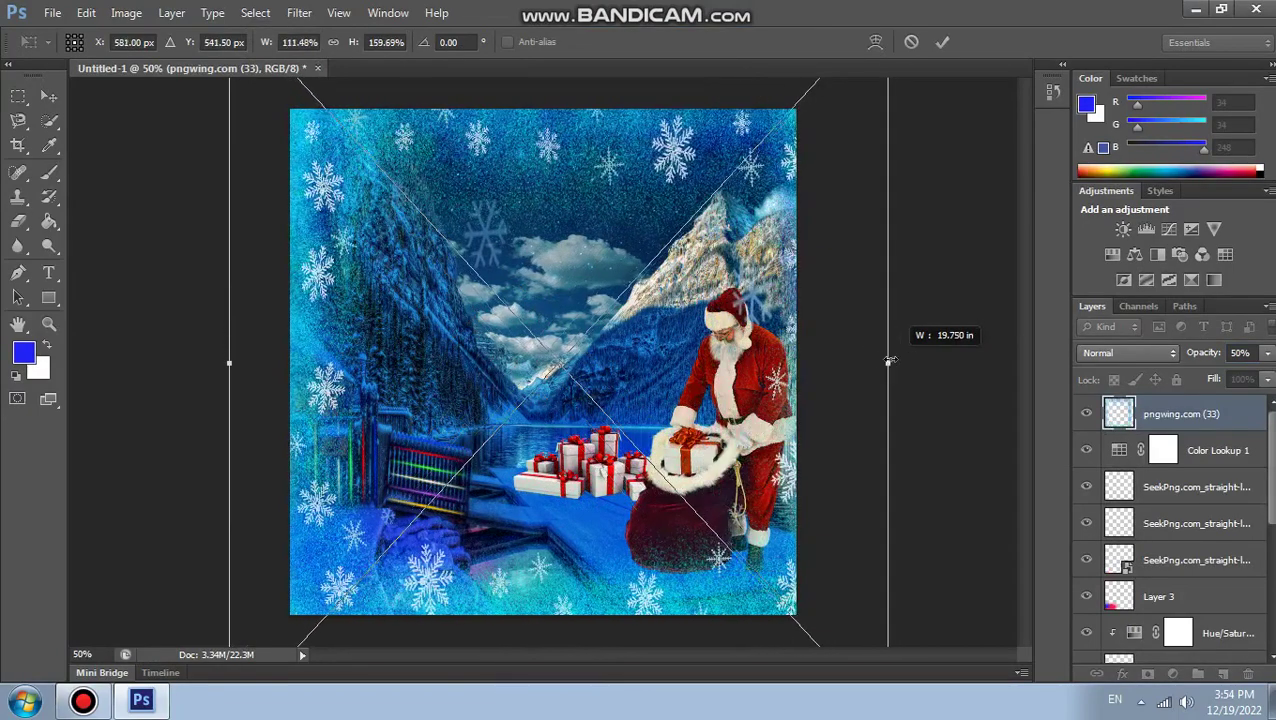
left_click_drag(231, 366, 196, 362)
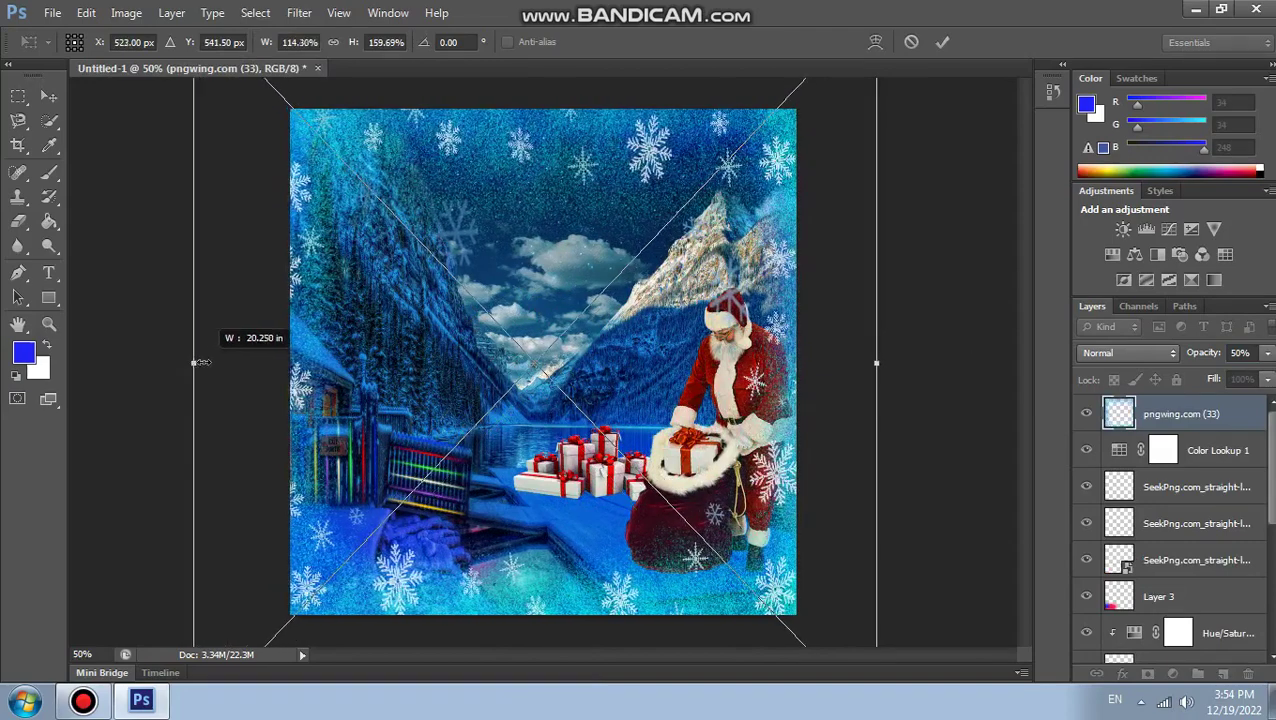
left_click_drag(196, 362, 204, 362)
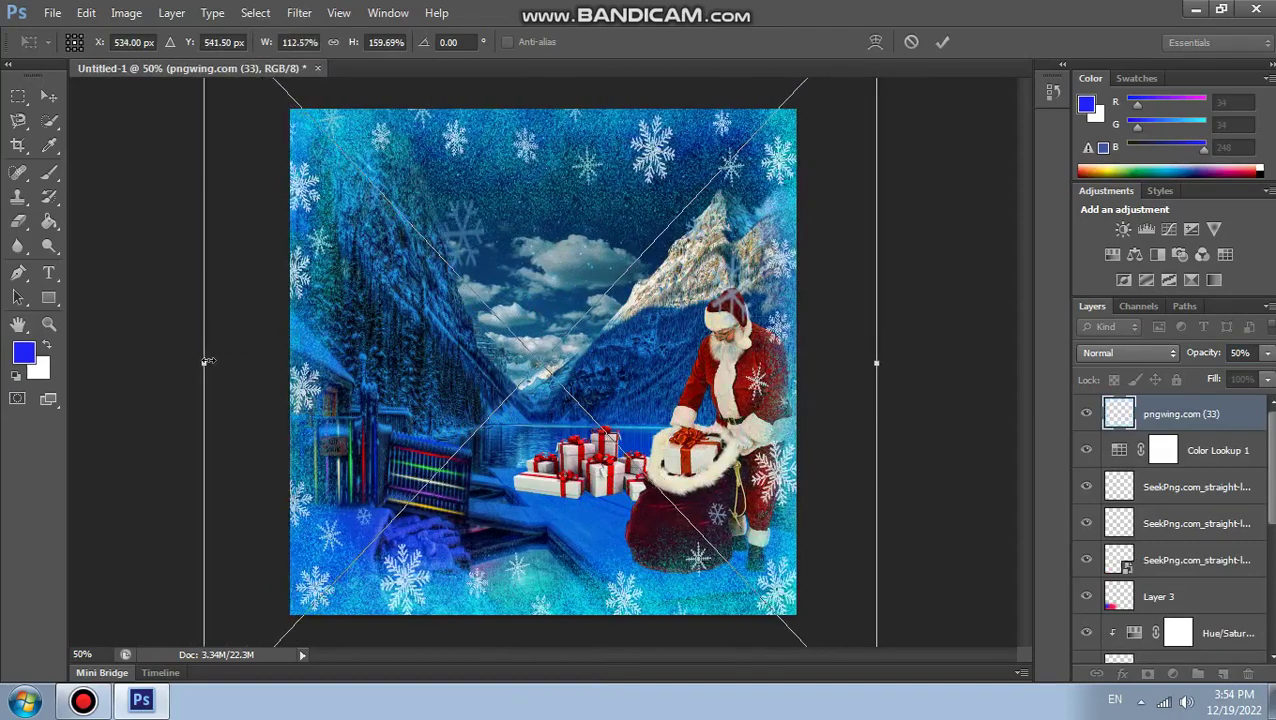
left_click(943, 41)
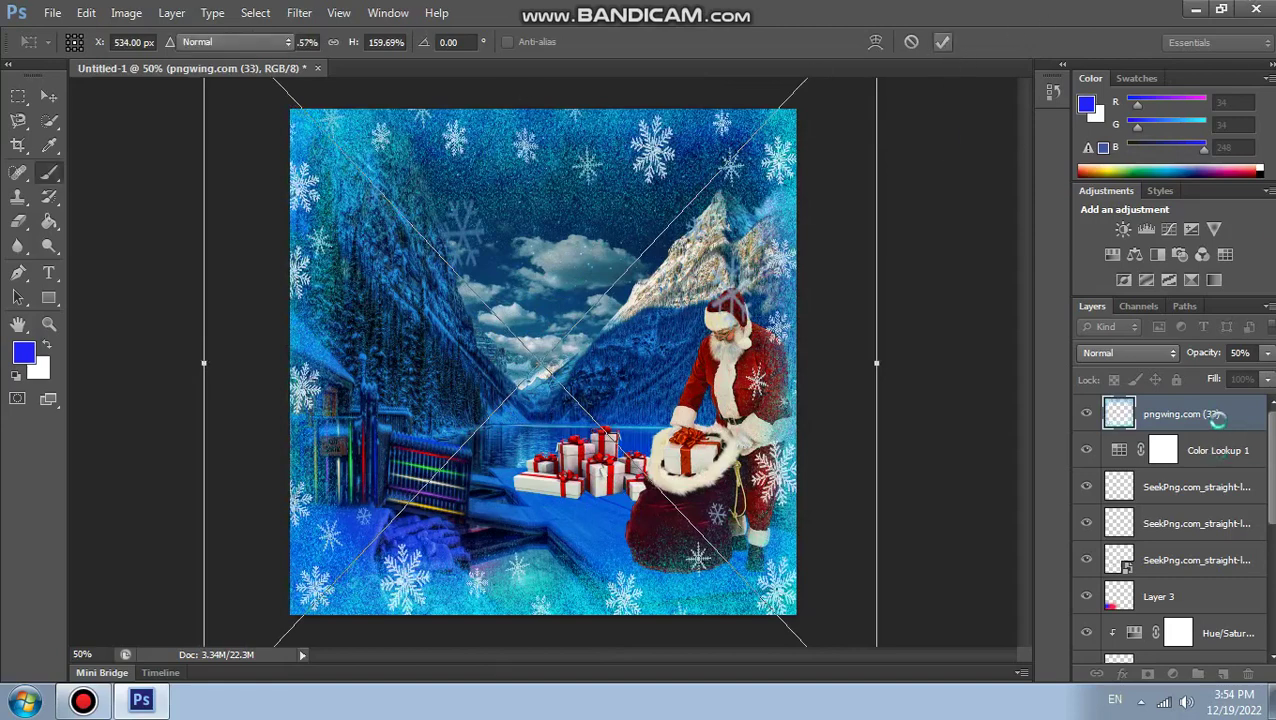
left_click_drag(1222, 426, 1233, 453)
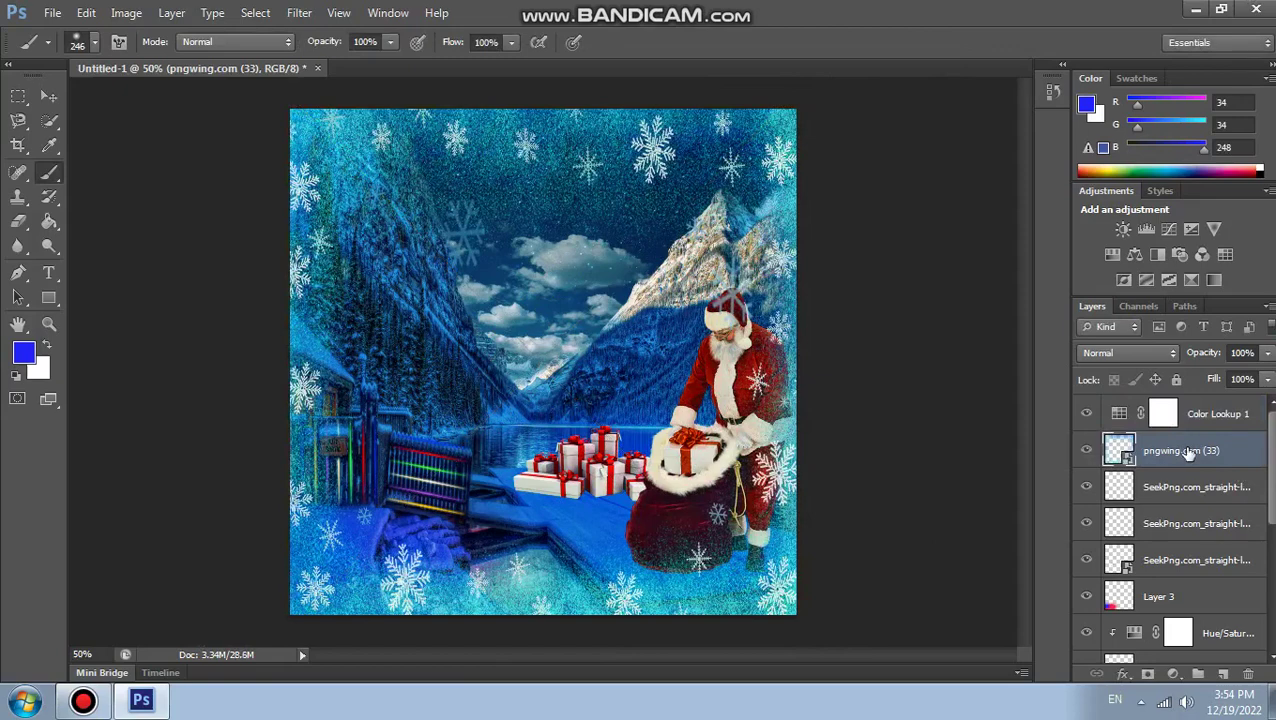
Add a Curves layer above Color Lookup 1, lowering the white point and lifting the black point.
left_click(1219, 422)
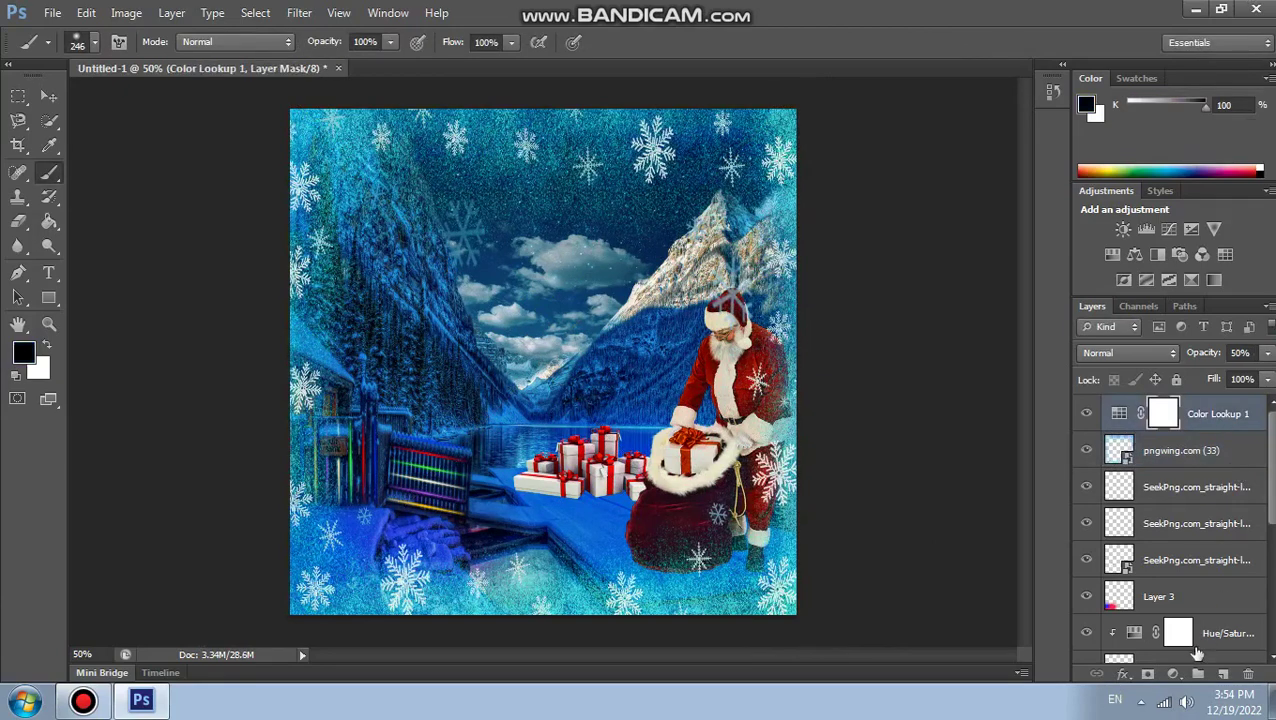
left_click(1173, 674)
left_click(1142, 378)
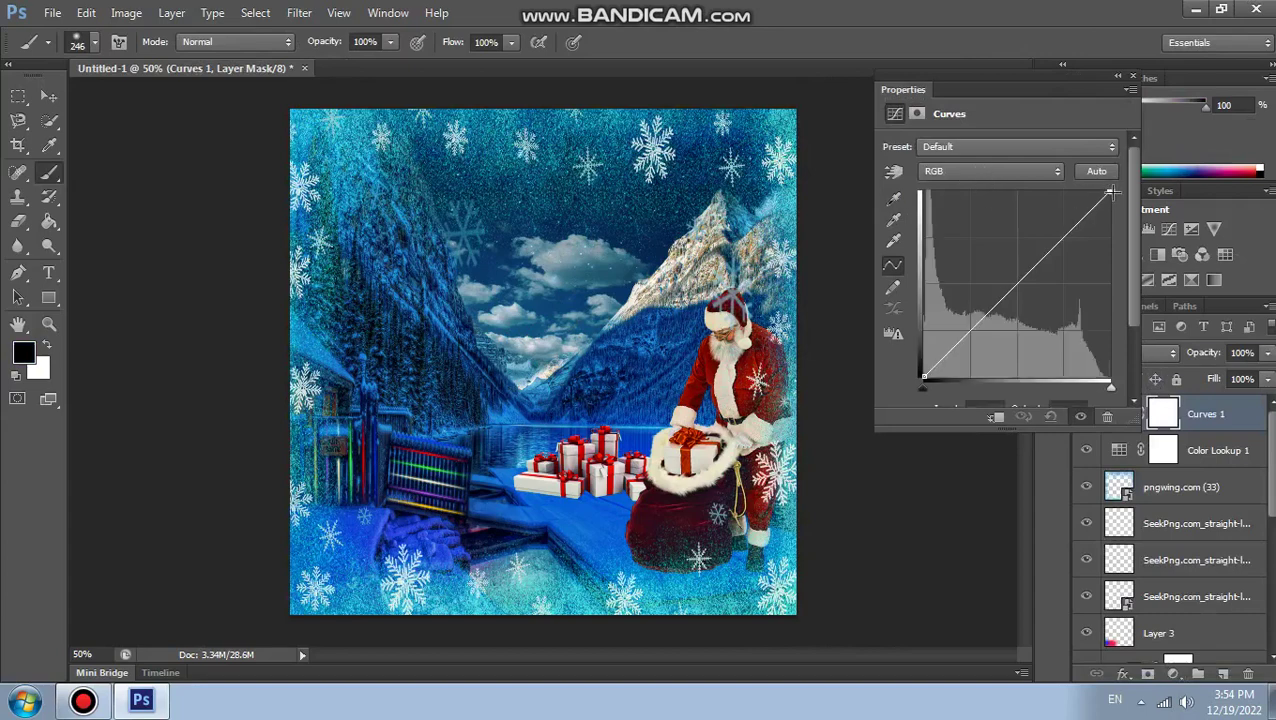
left_click(1103, 193)
left_click_drag(1106, 188, 1140, 202)
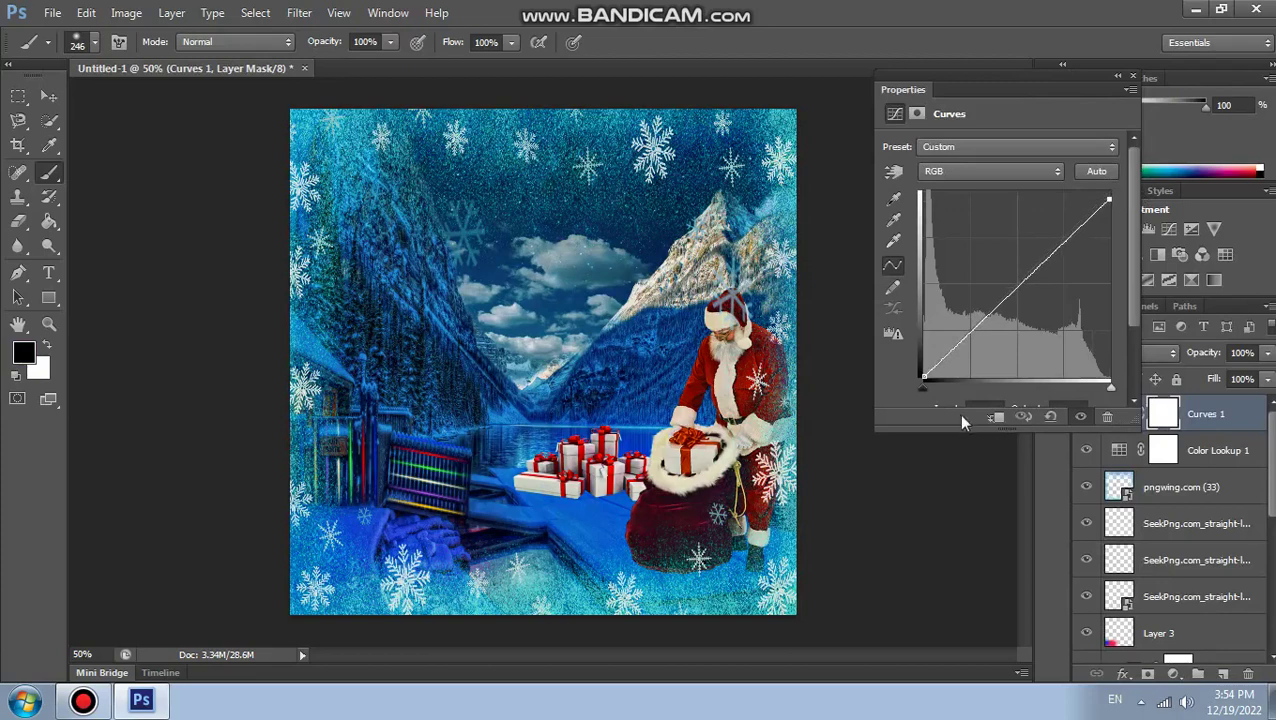
left_click_drag(922, 380, 935, 374)
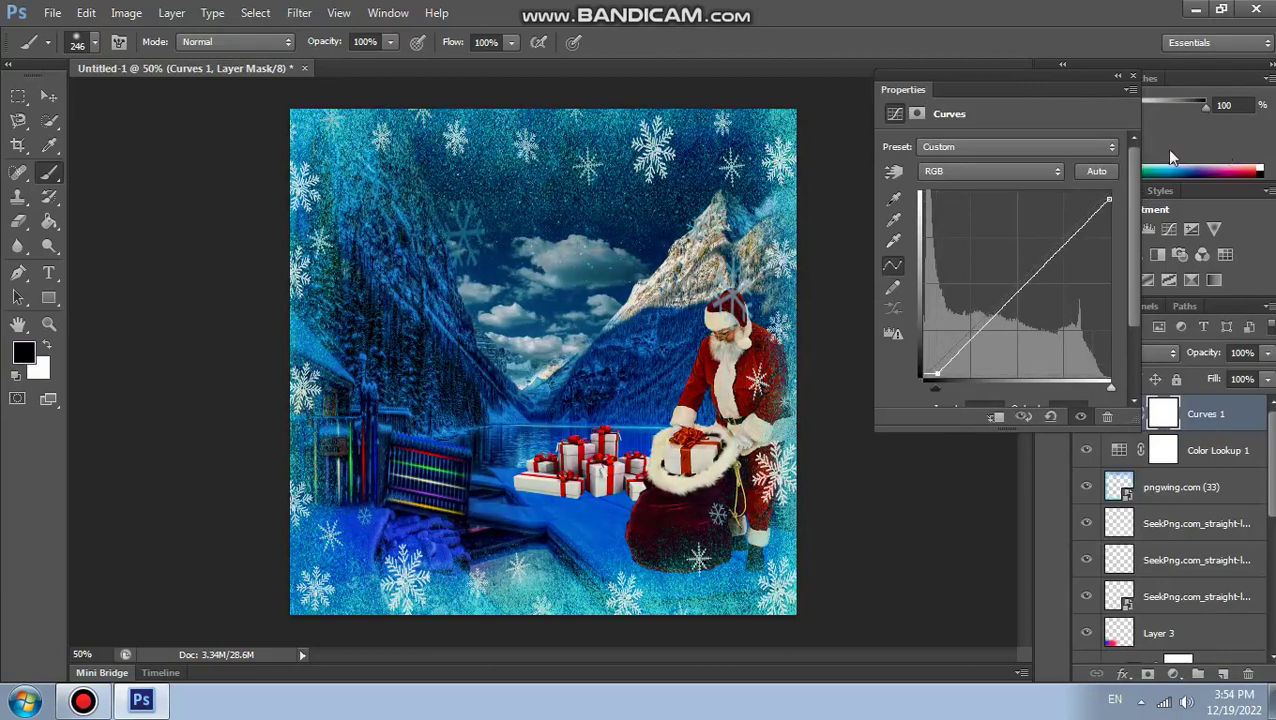
left_click(1132, 76)
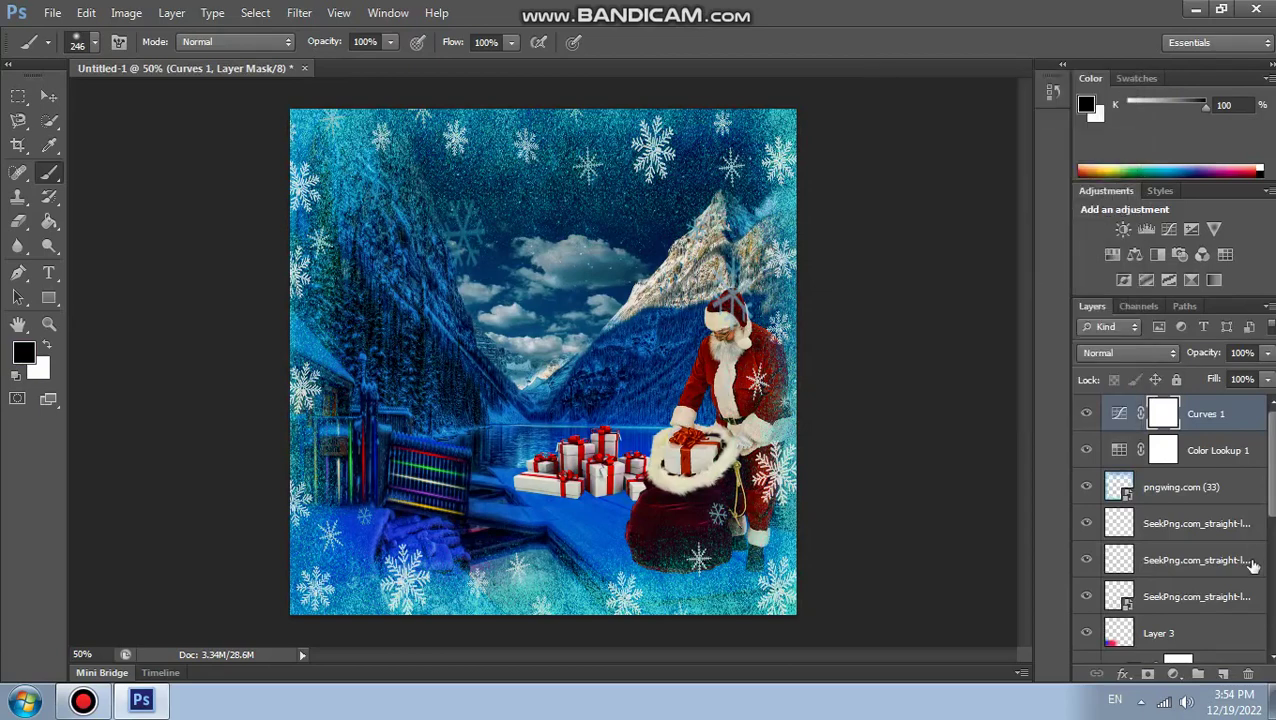